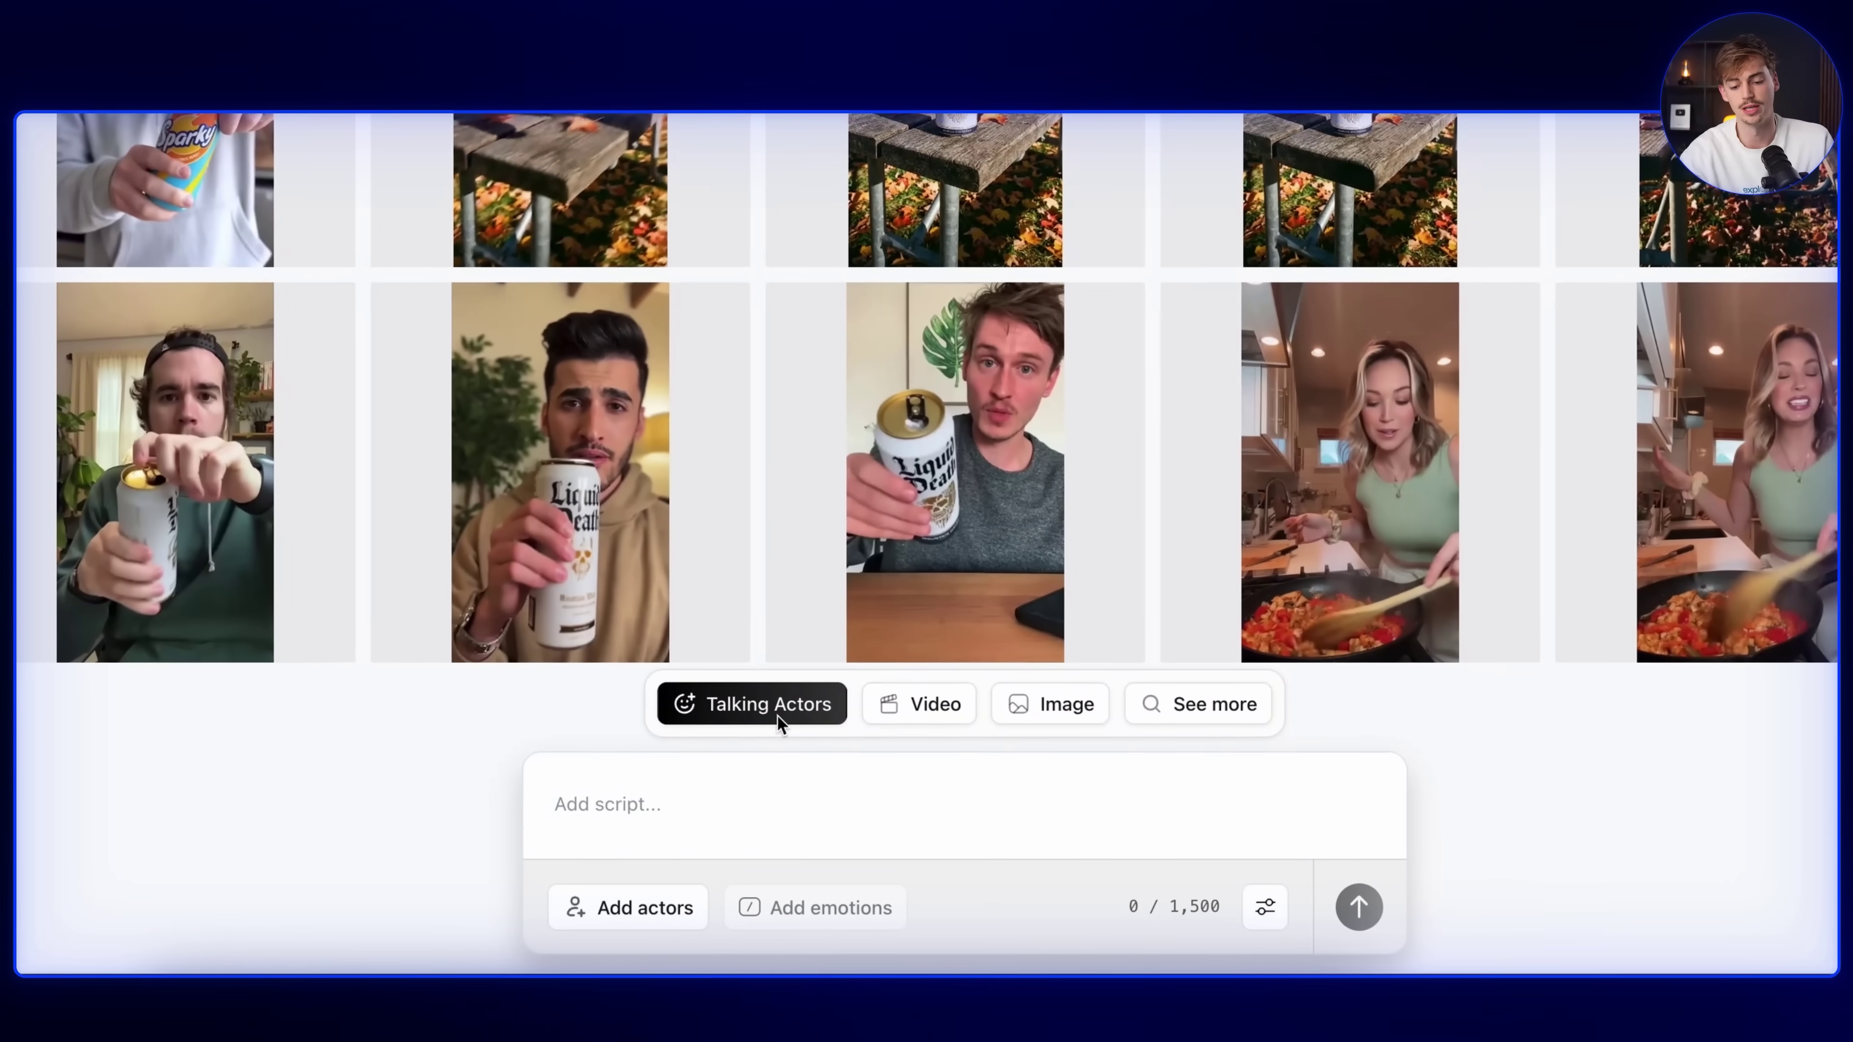
Open the actor picker, scroll the grid, and filter it to Newly Added actors.
left_click(622, 907)
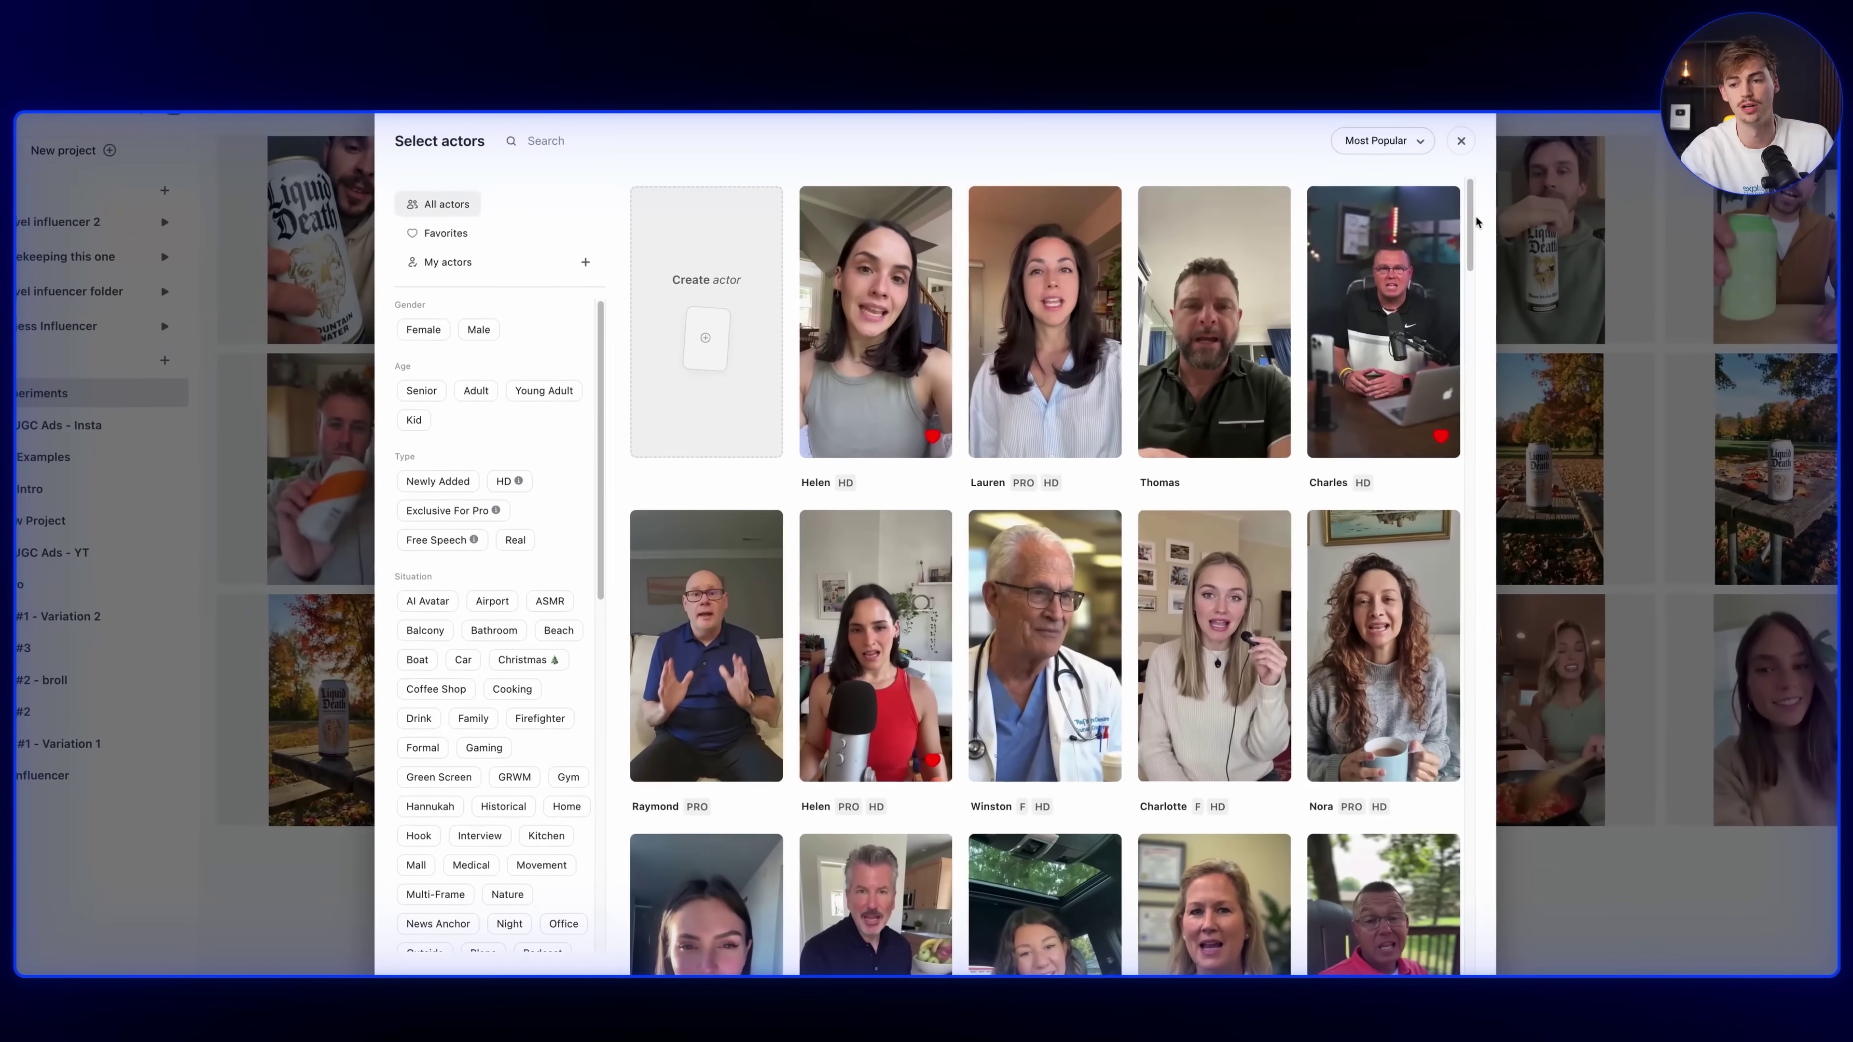
left_click_drag(1471, 230, 1469, 401)
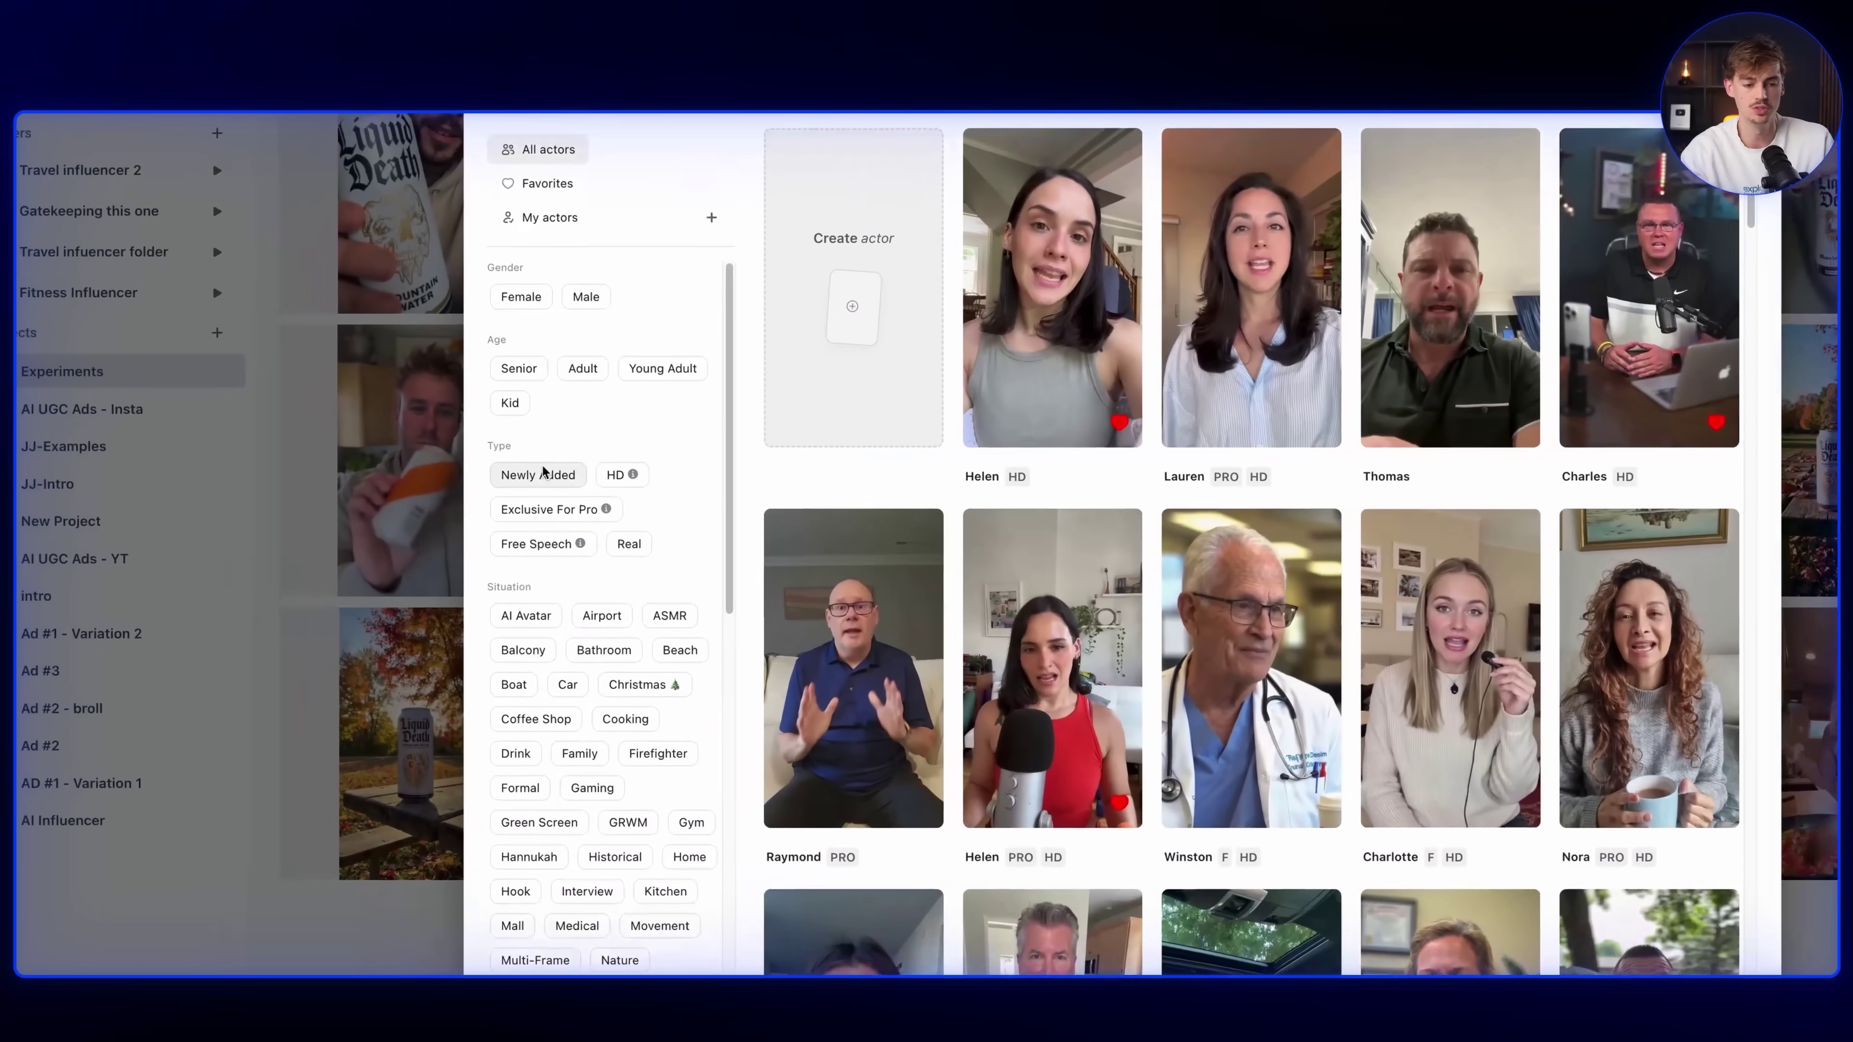
left_click(542, 473)
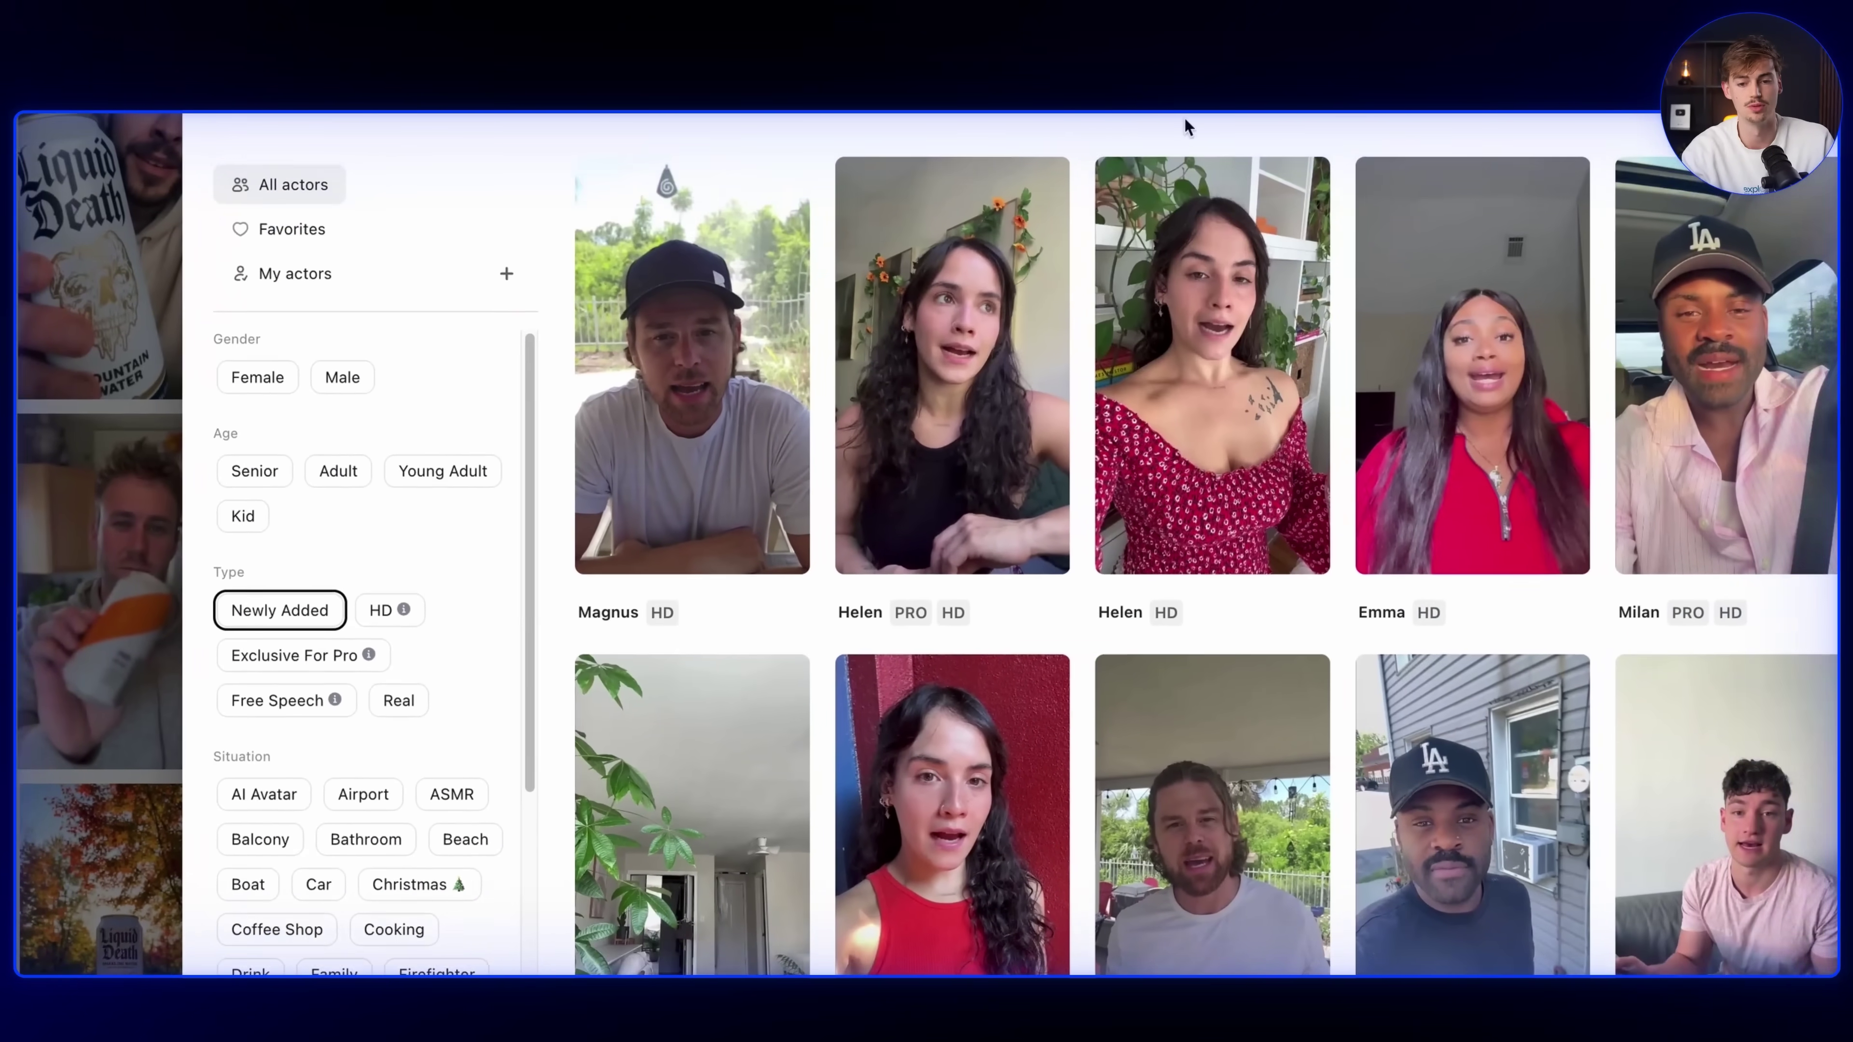
mouse_move(1238, 424)
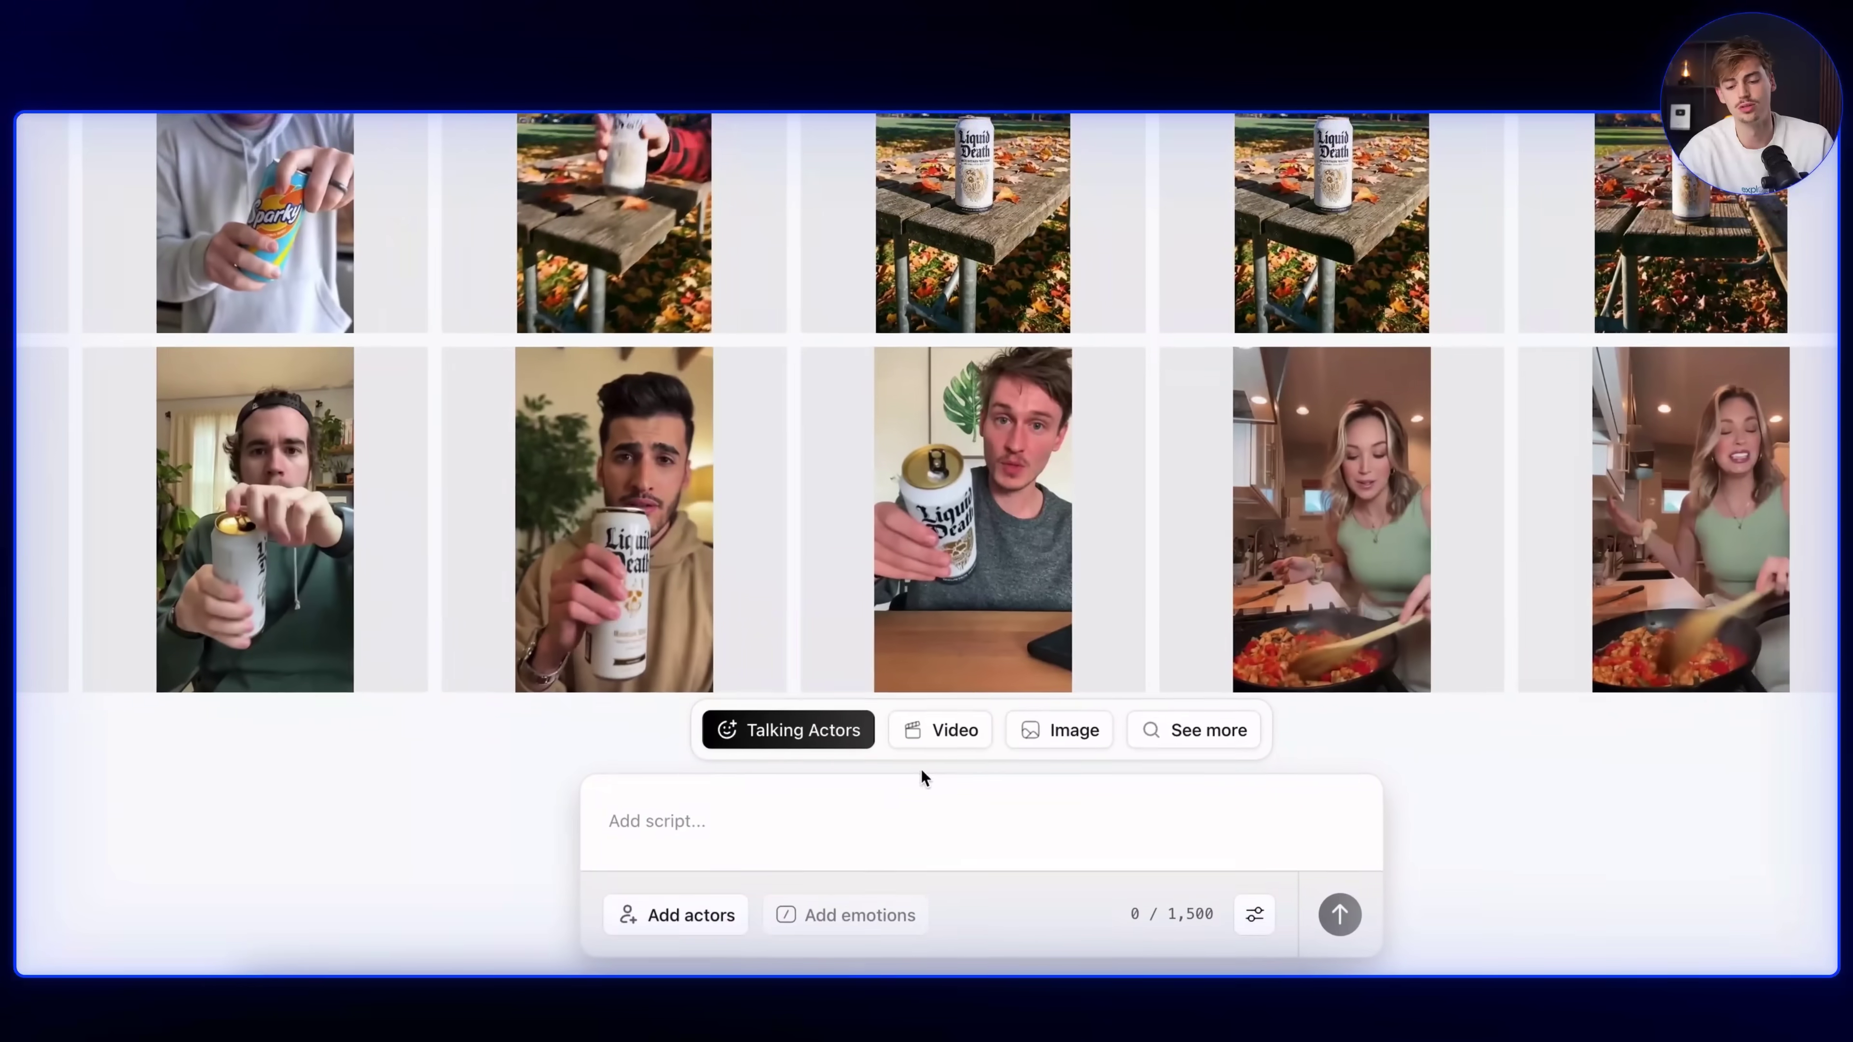
Switch to Video mode, browse the Sora 2 Actors presets, then close the template gallery.
left_click(913, 699)
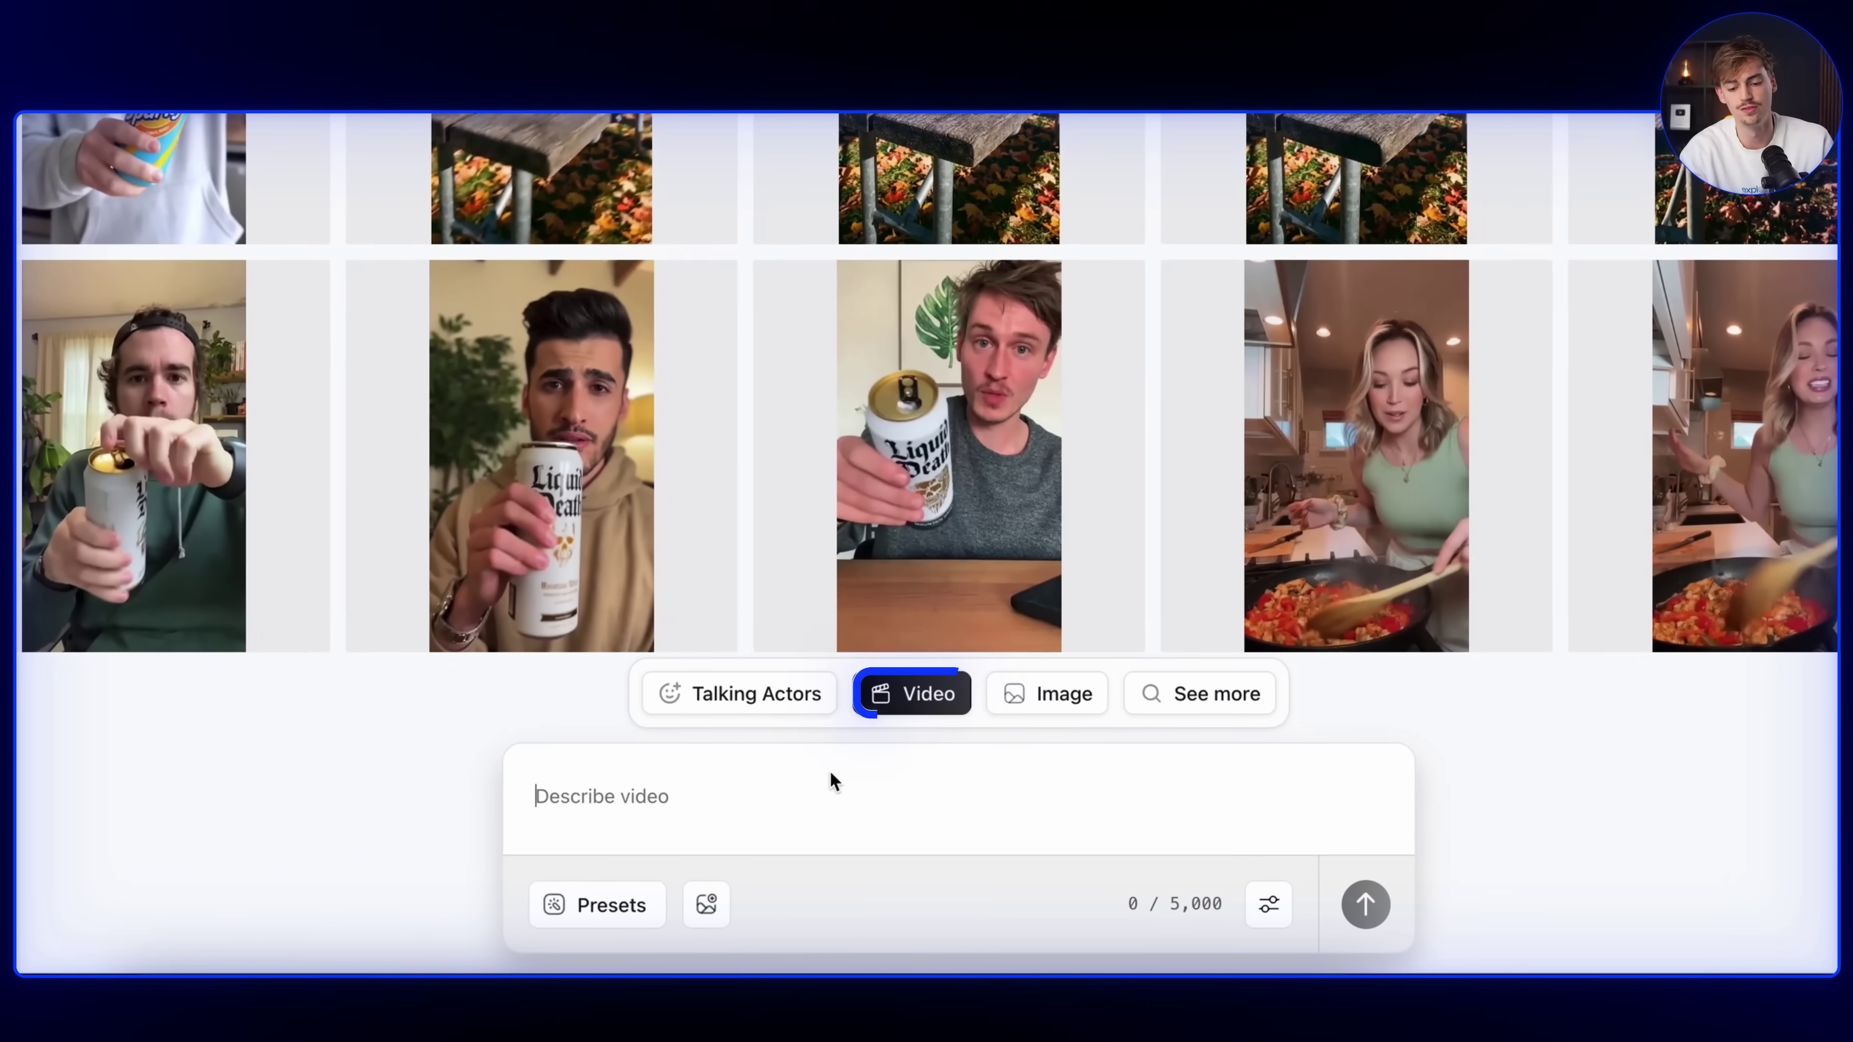
left_click(607, 894)
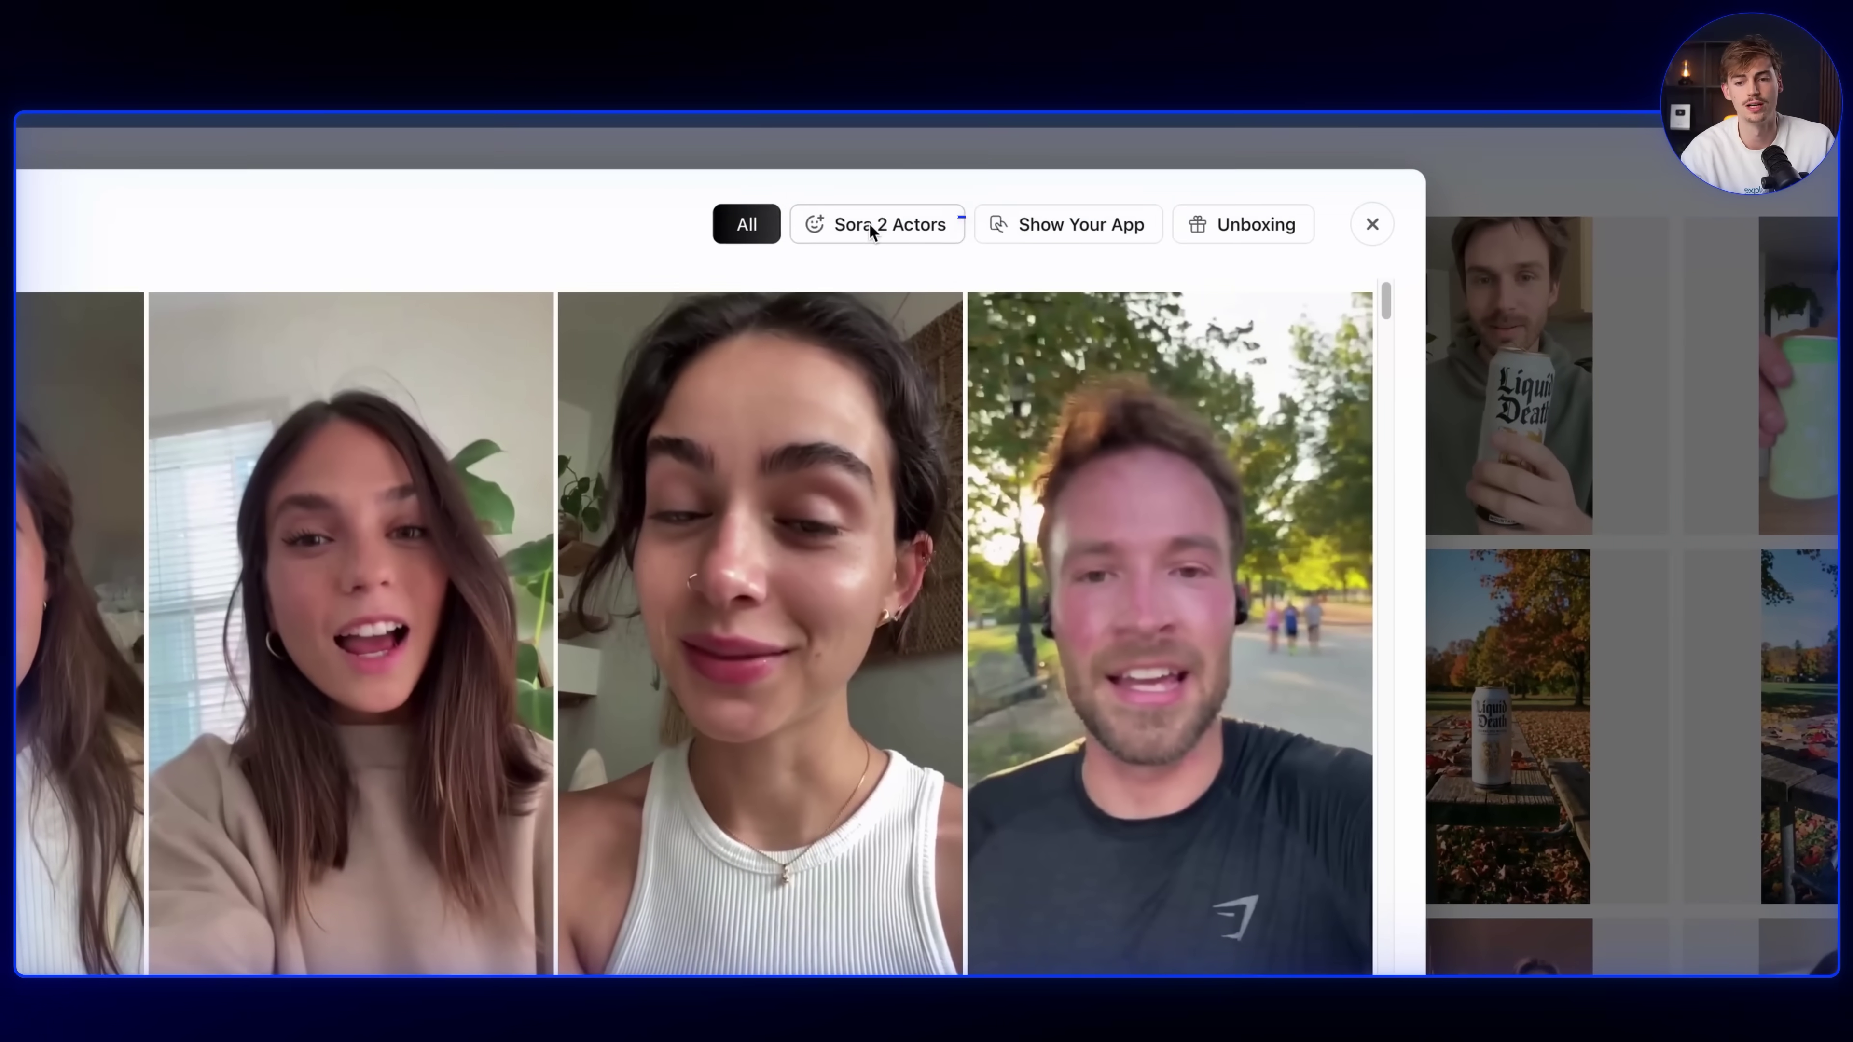
left_click(962, 153)
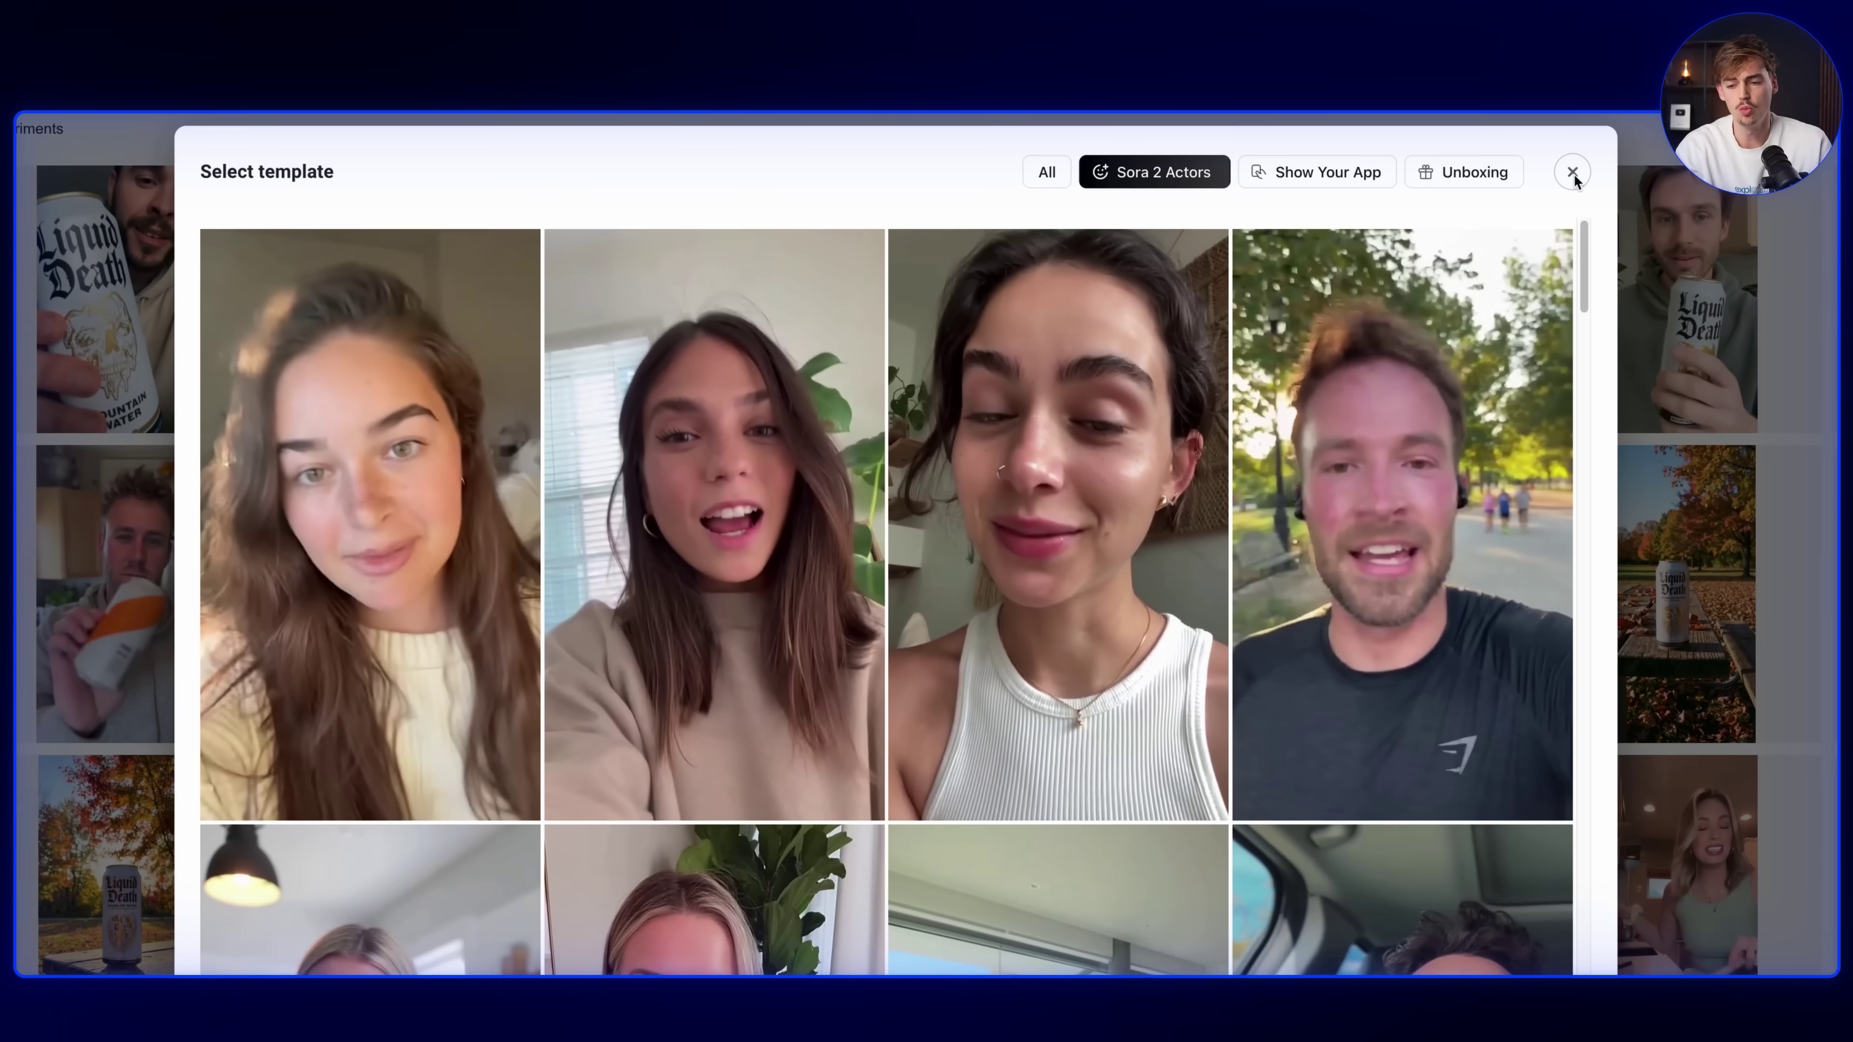
left_click(1596, 173)
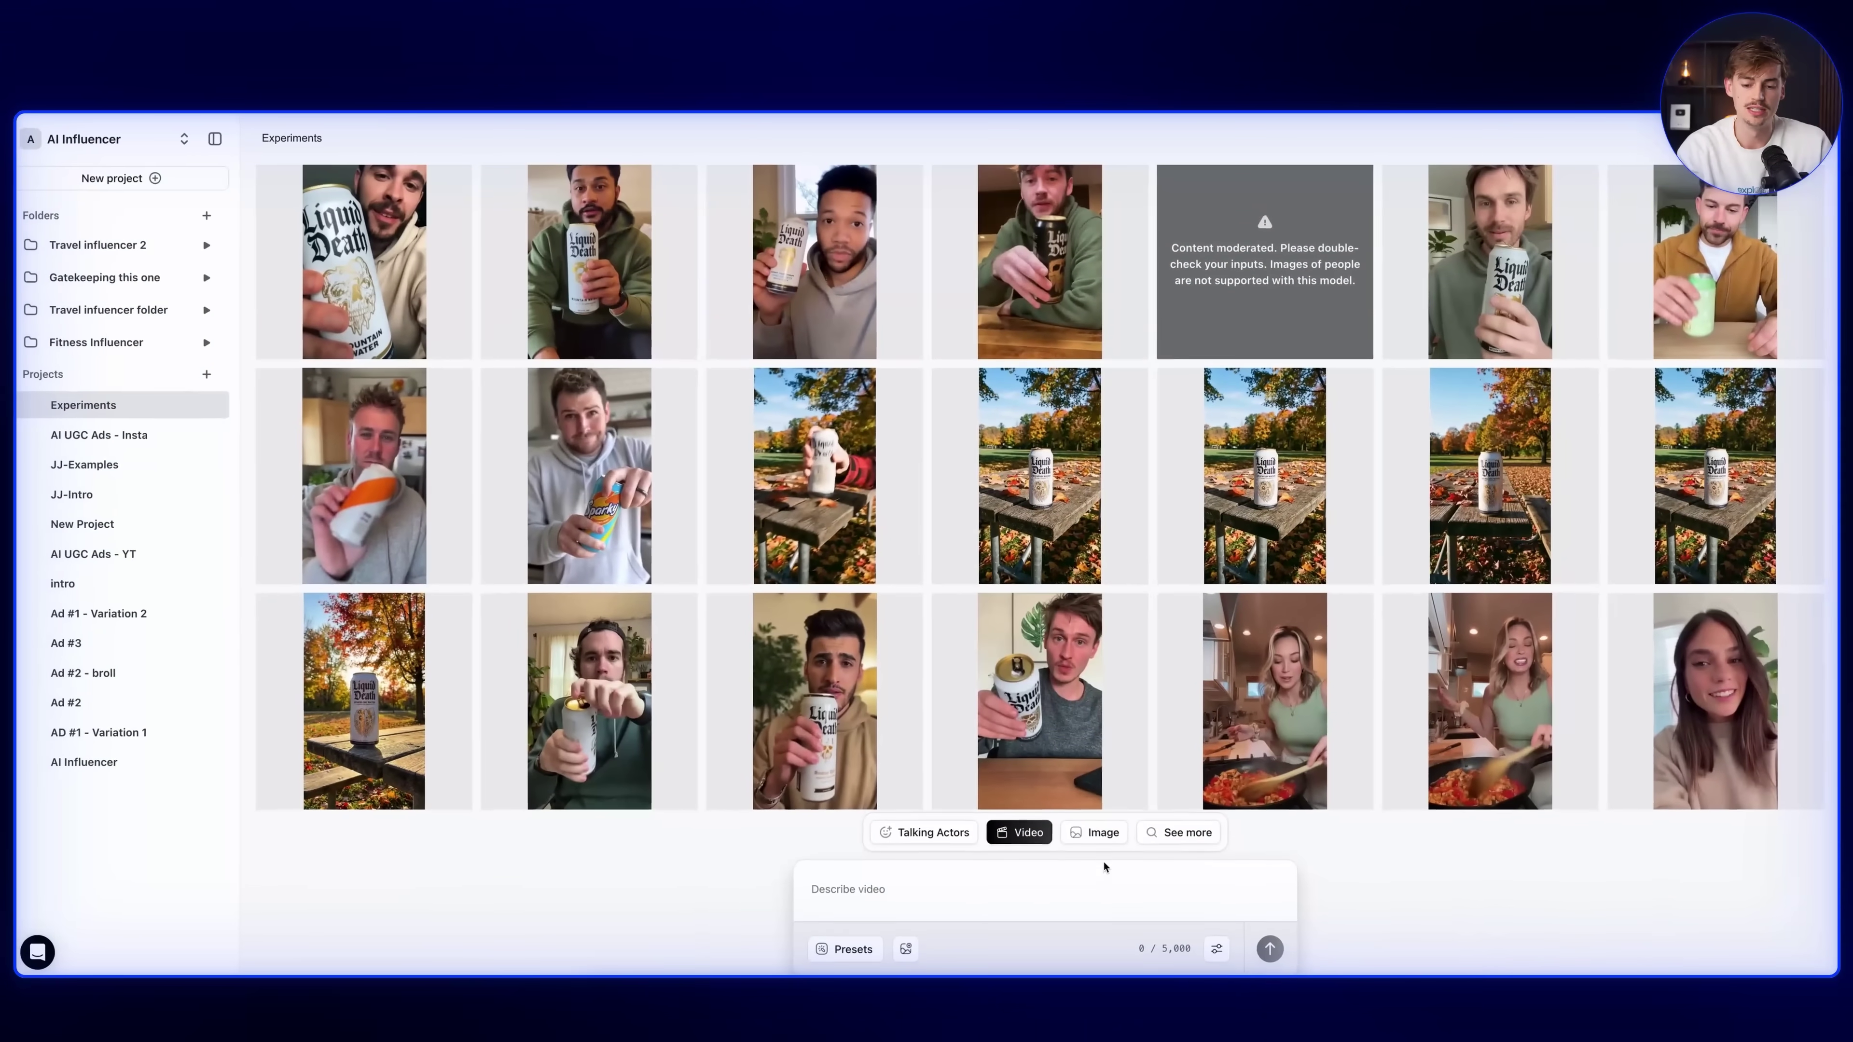
Check the available image models, then play the finished Kieft Energy talking-actor video.
left_click(1097, 832)
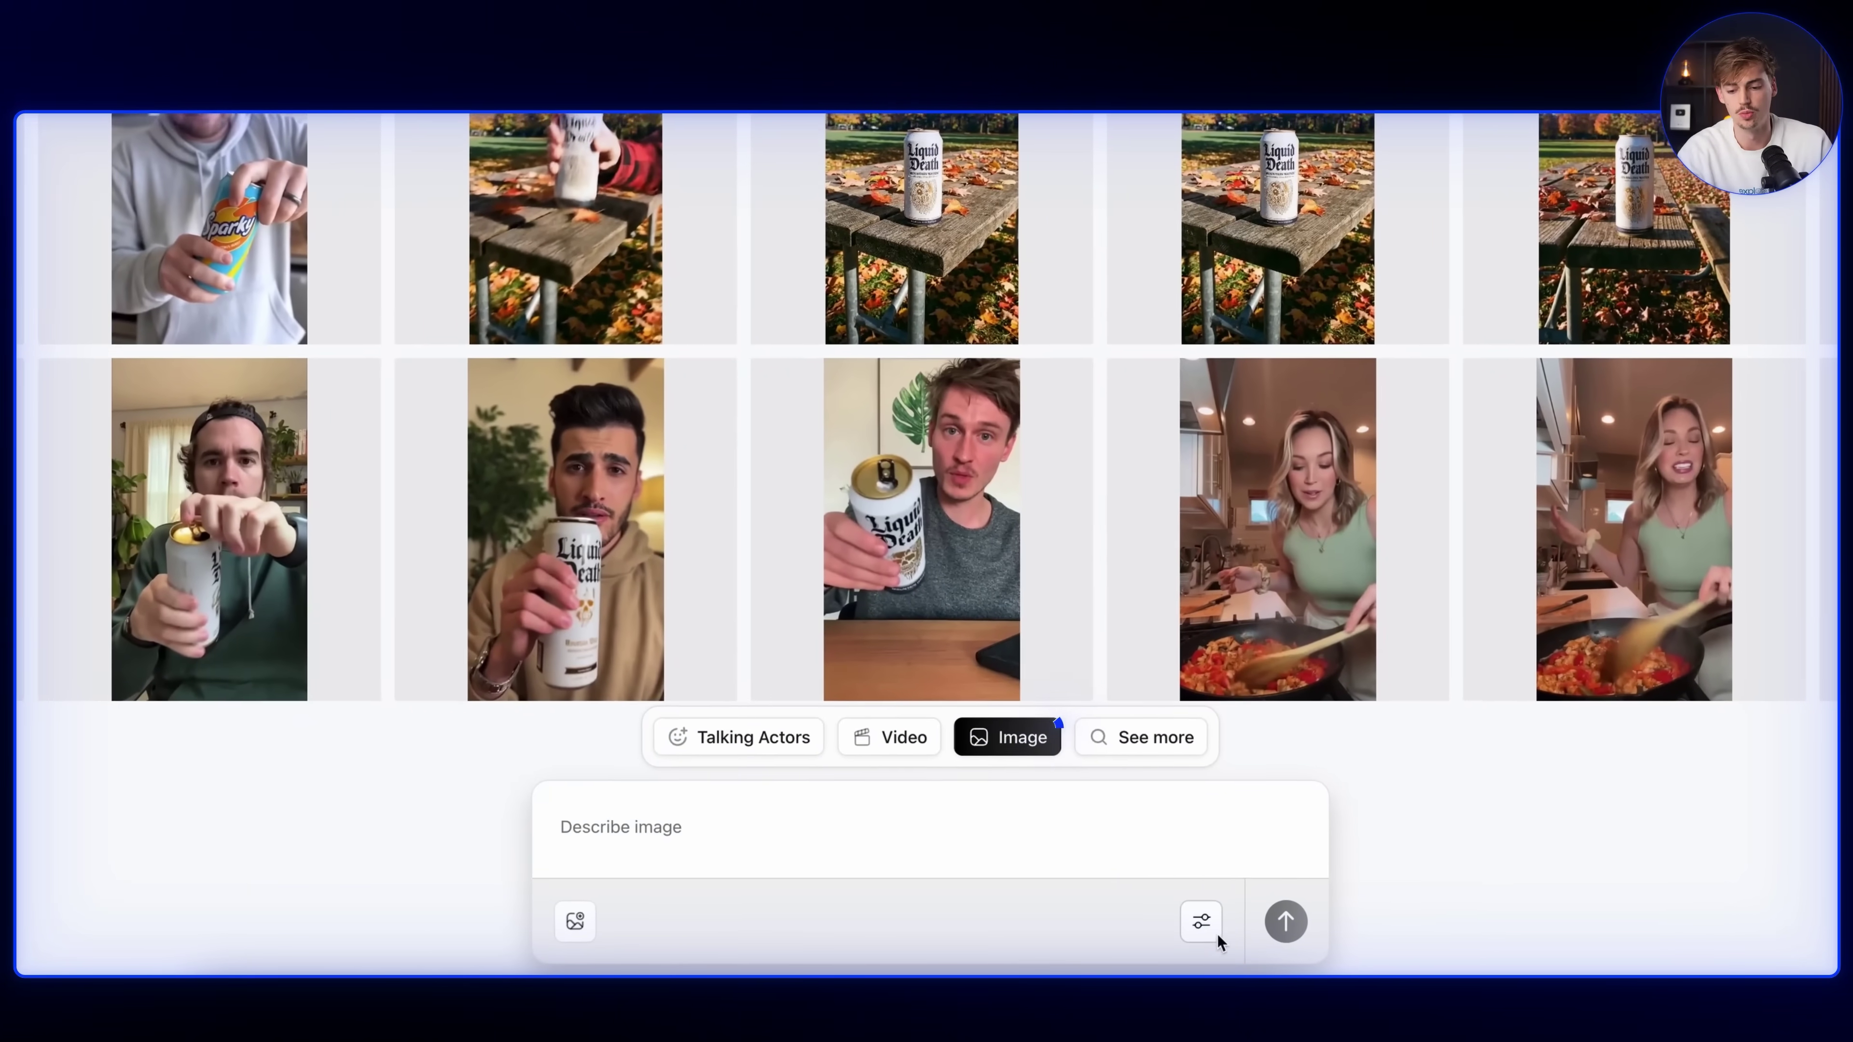
left_click(1203, 924)
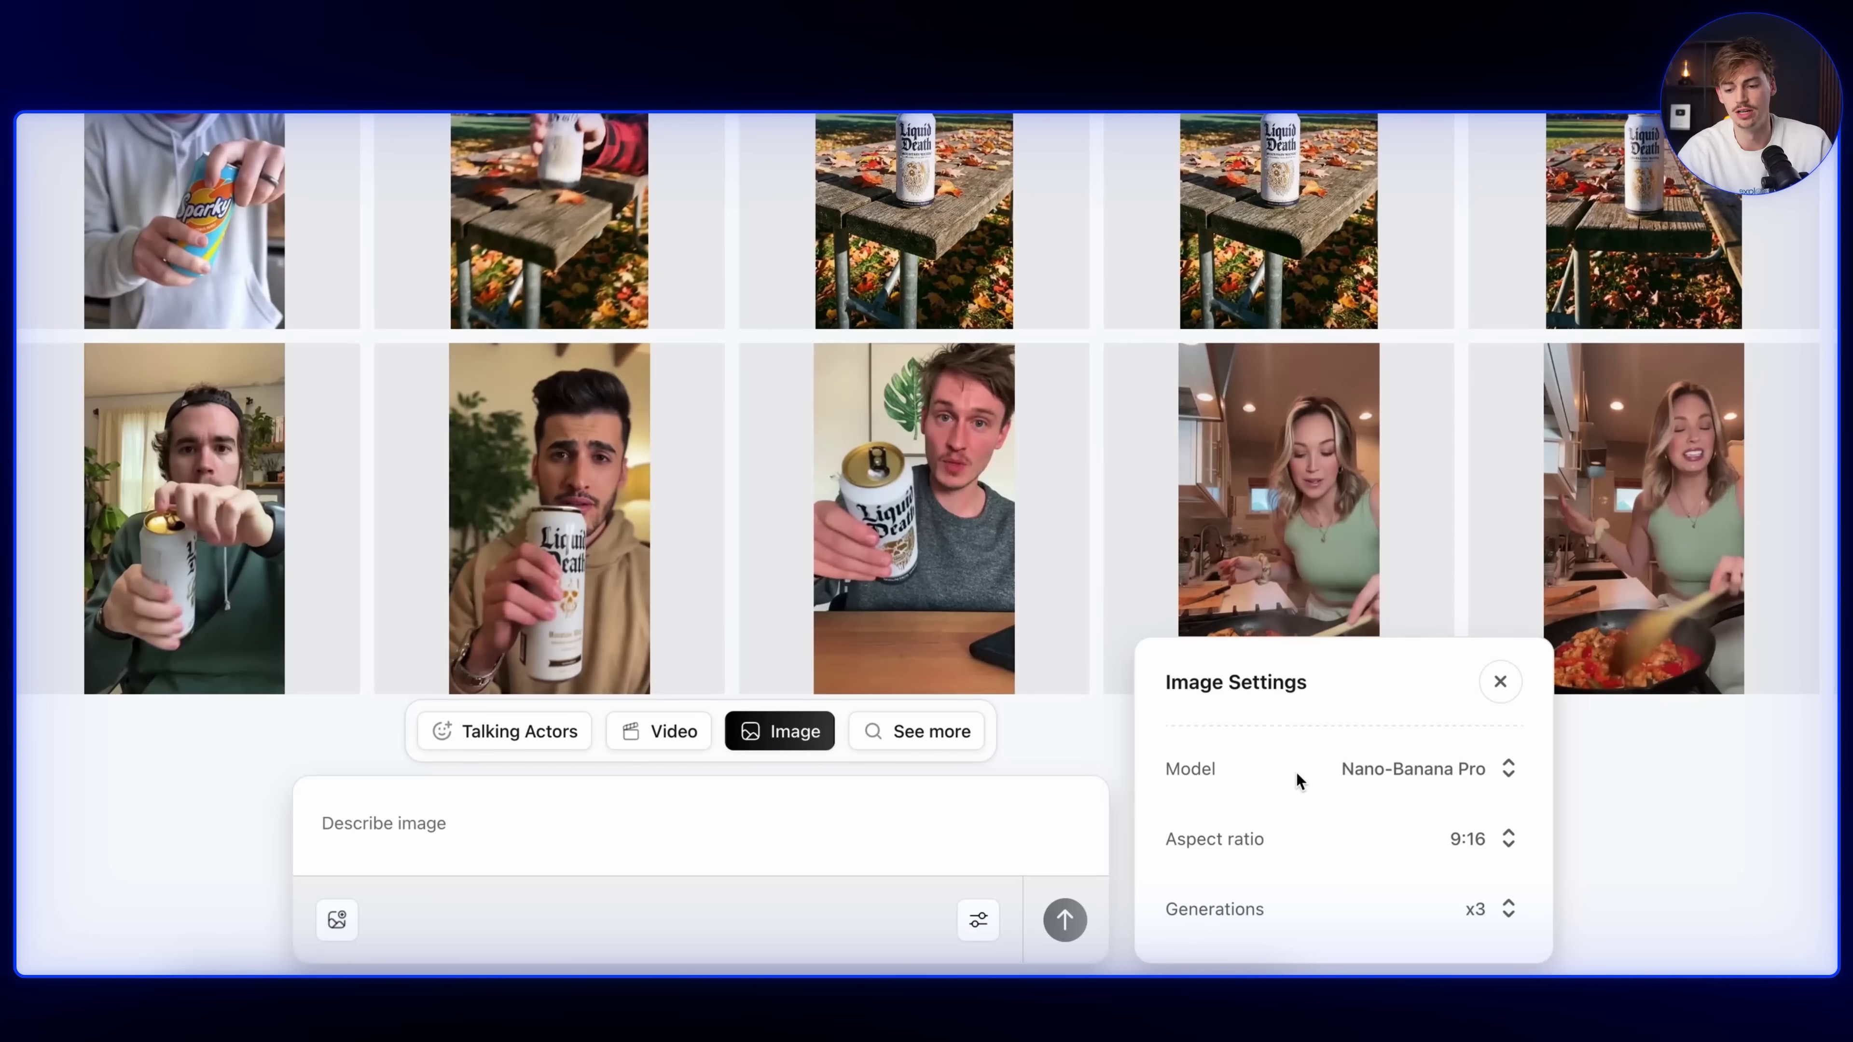
left_click(1456, 768)
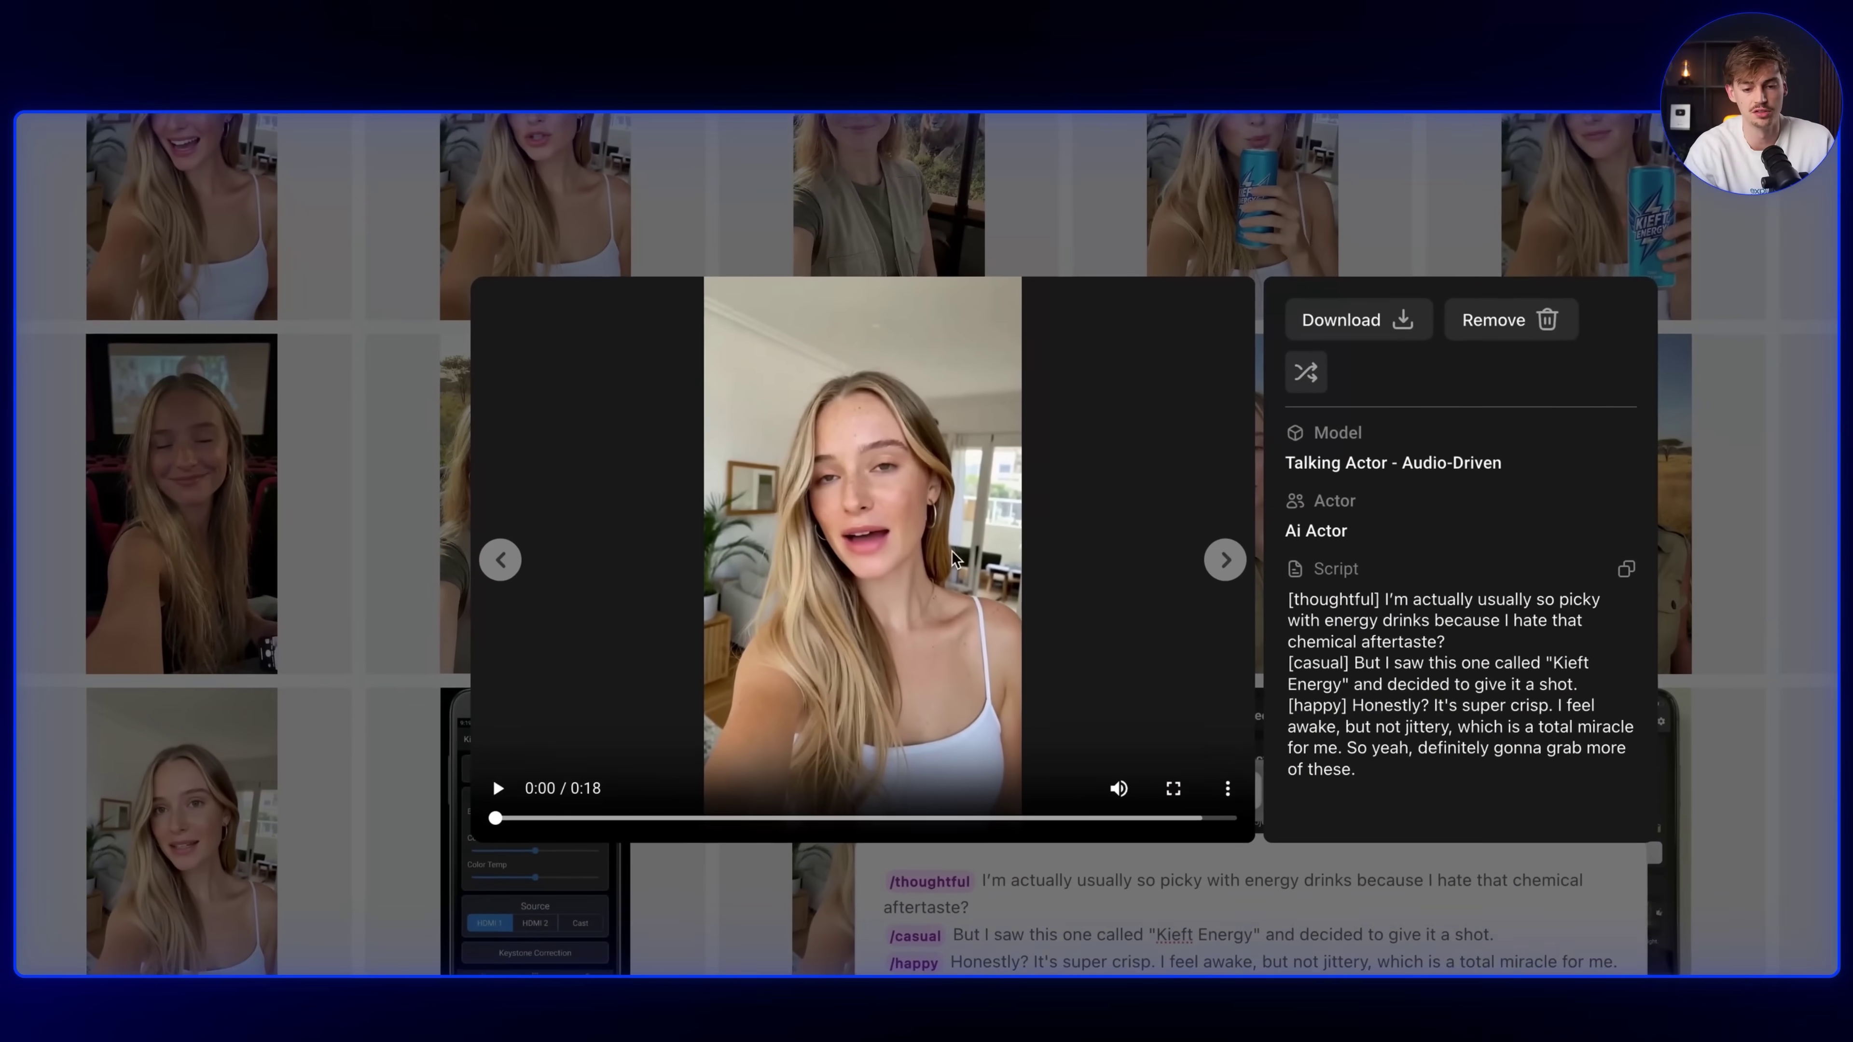
left_click(931, 675)
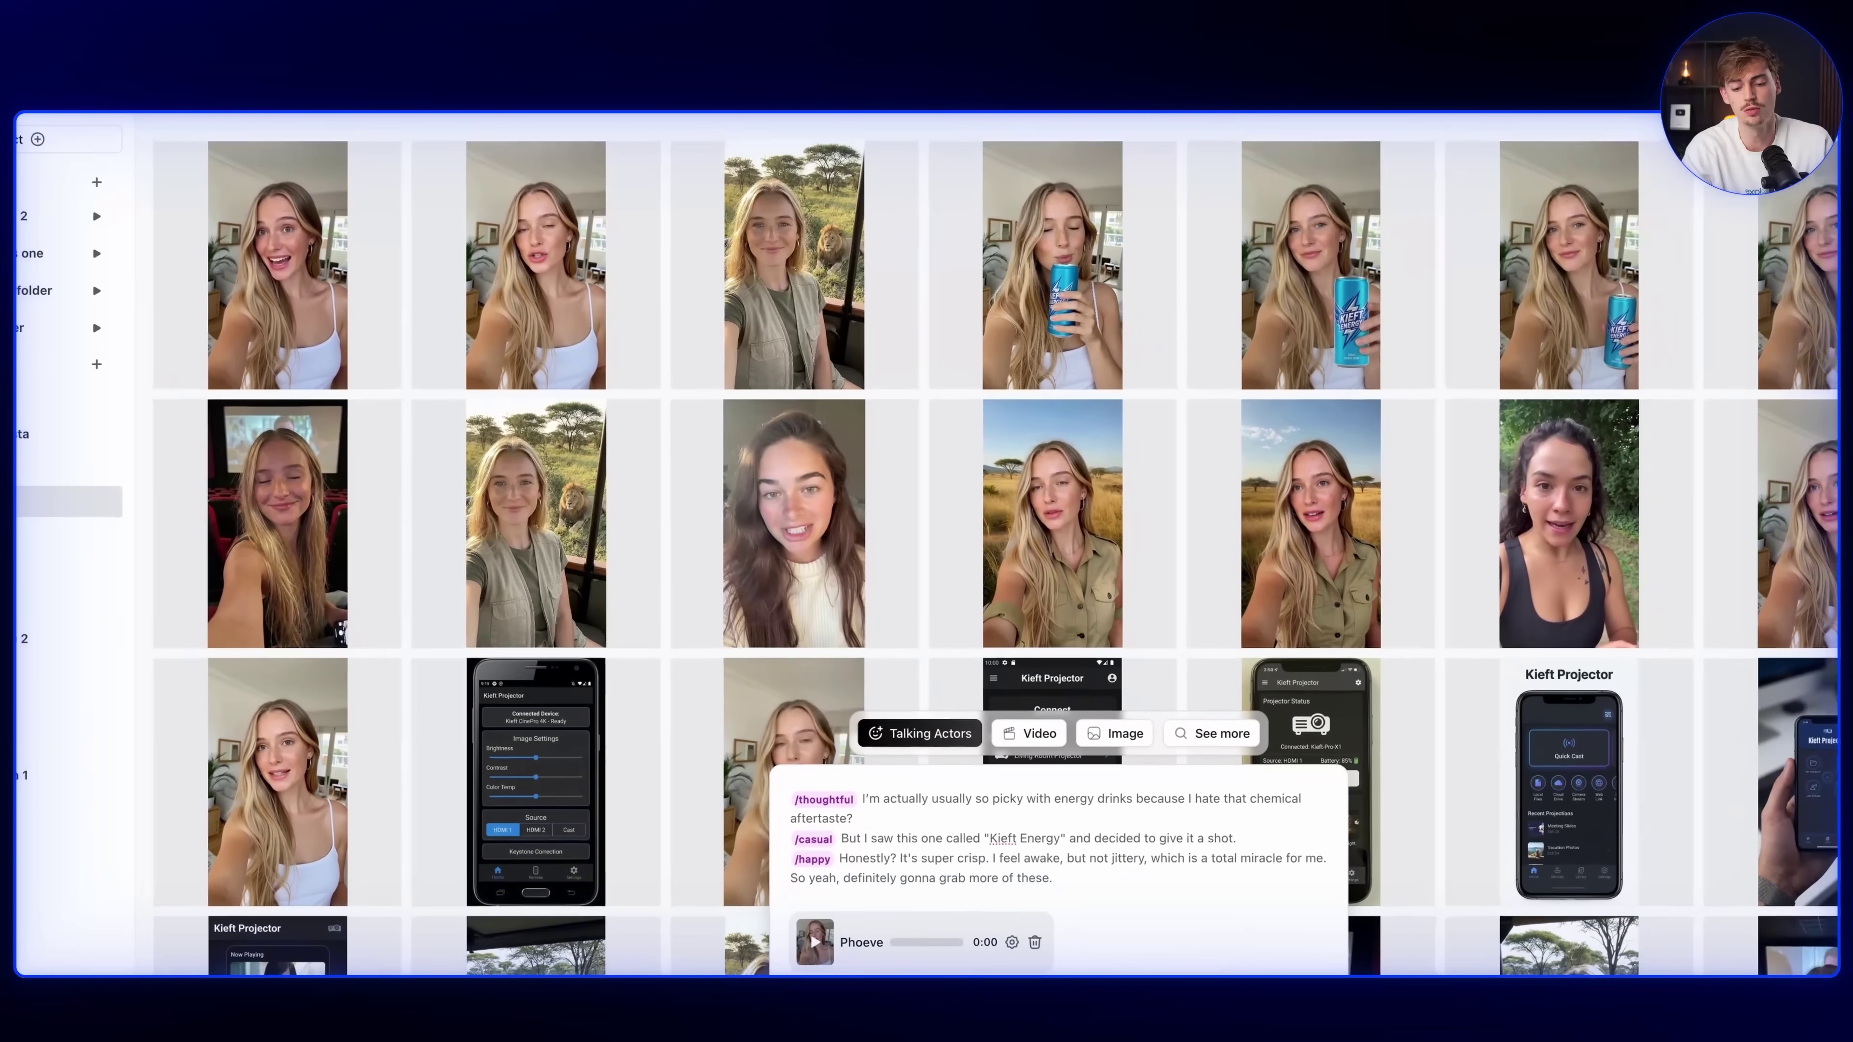
left_click(817, 945)
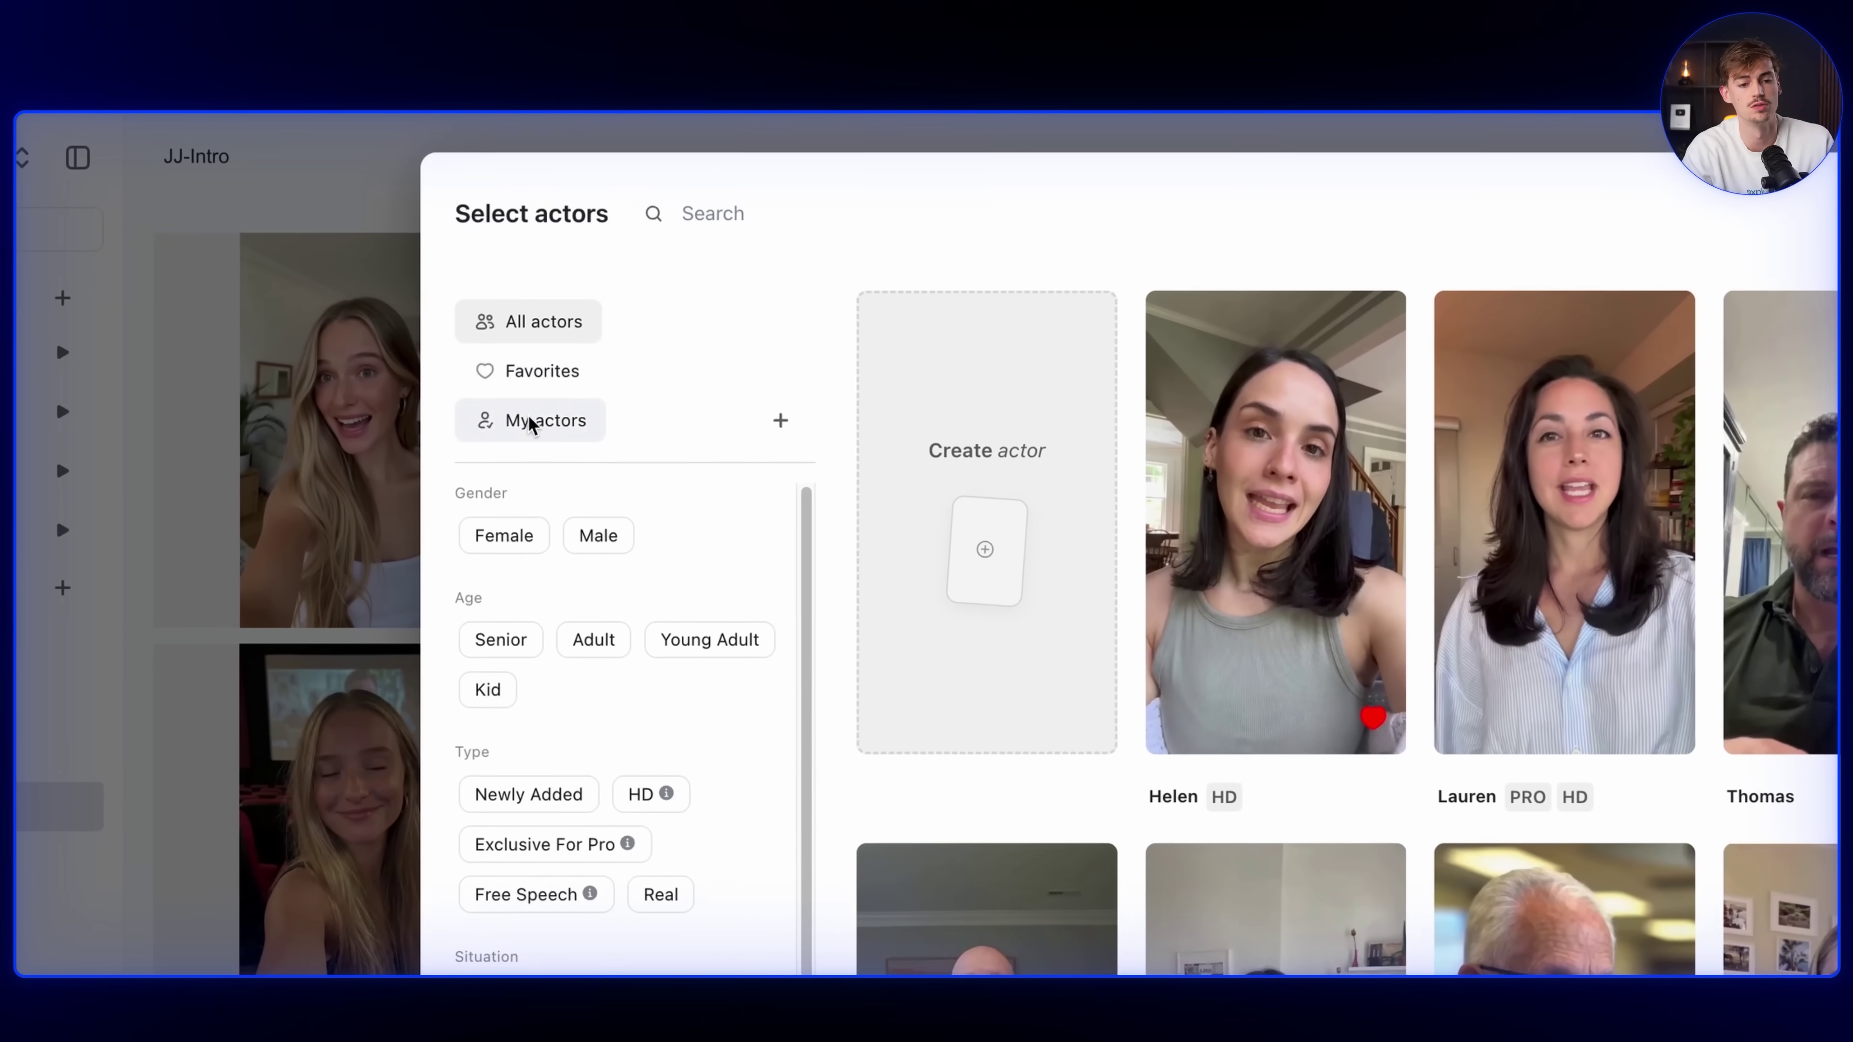
In My actors, try generating a new actor, cancel, and pick the blonde actor.
left_click(406, 269)
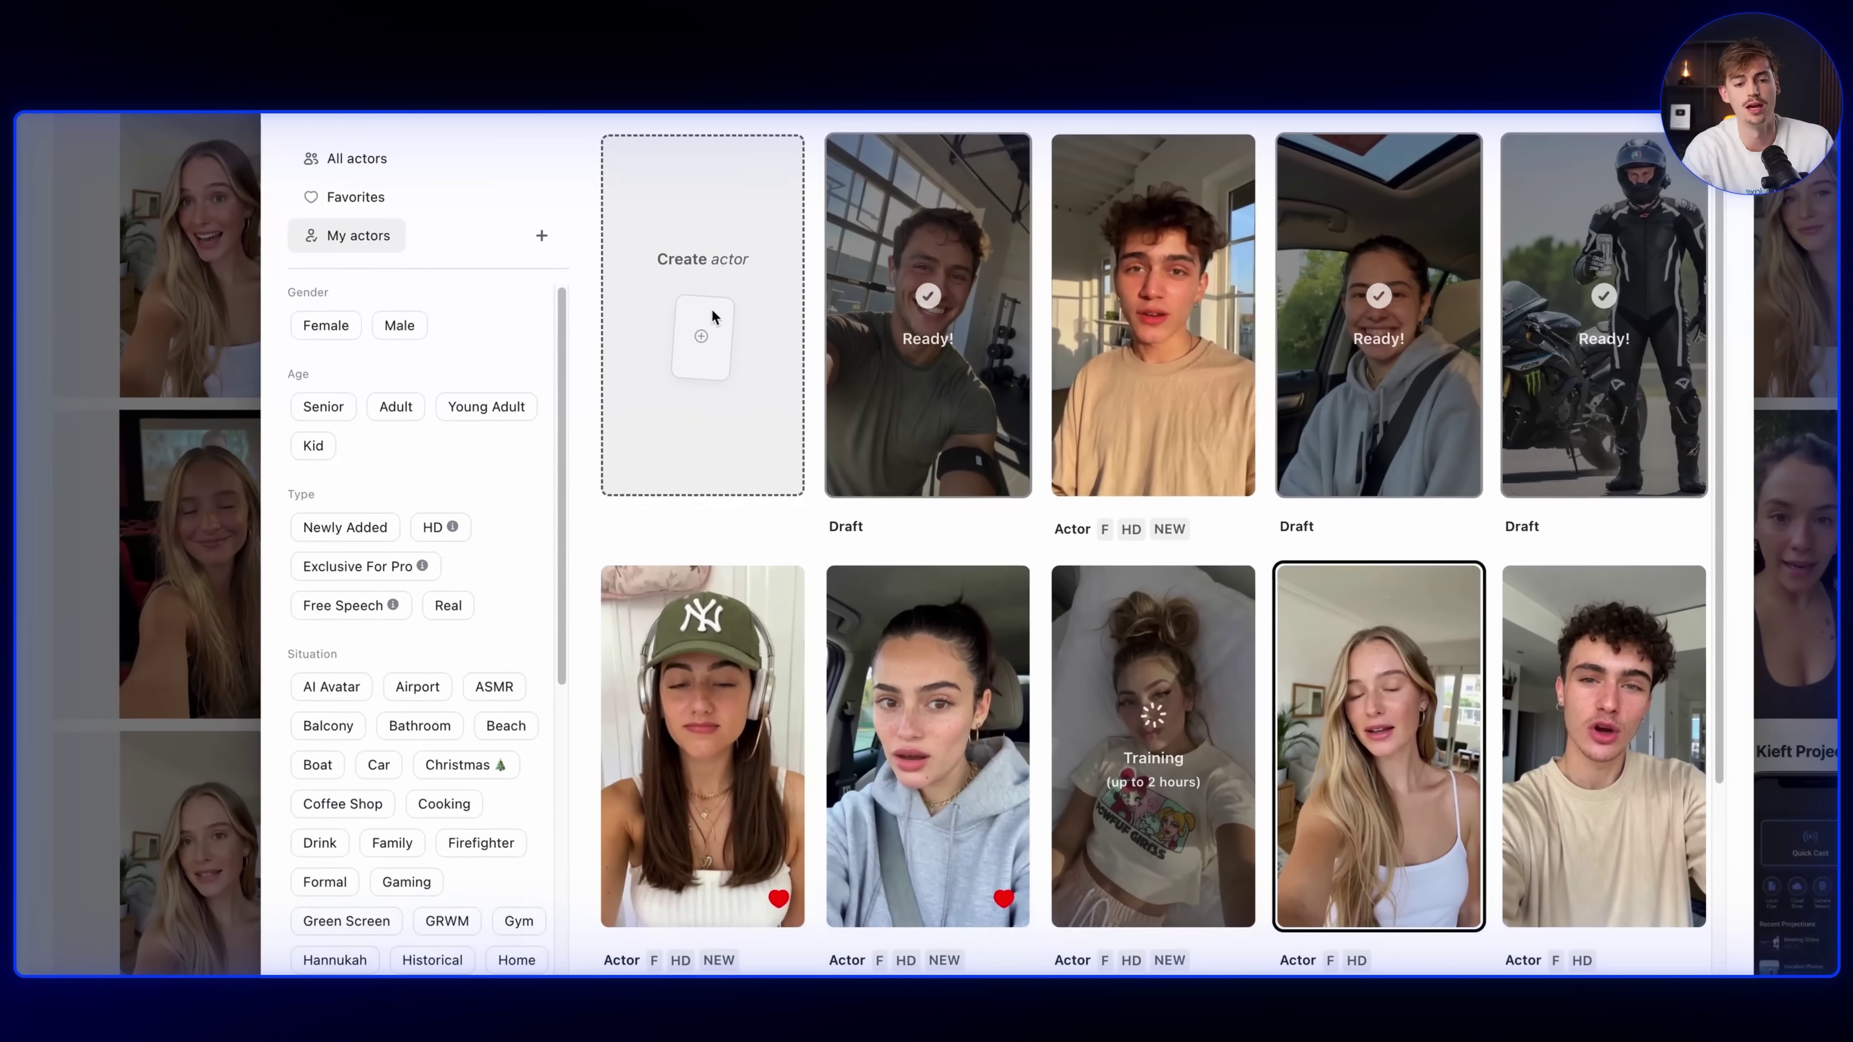
left_click(711, 318)
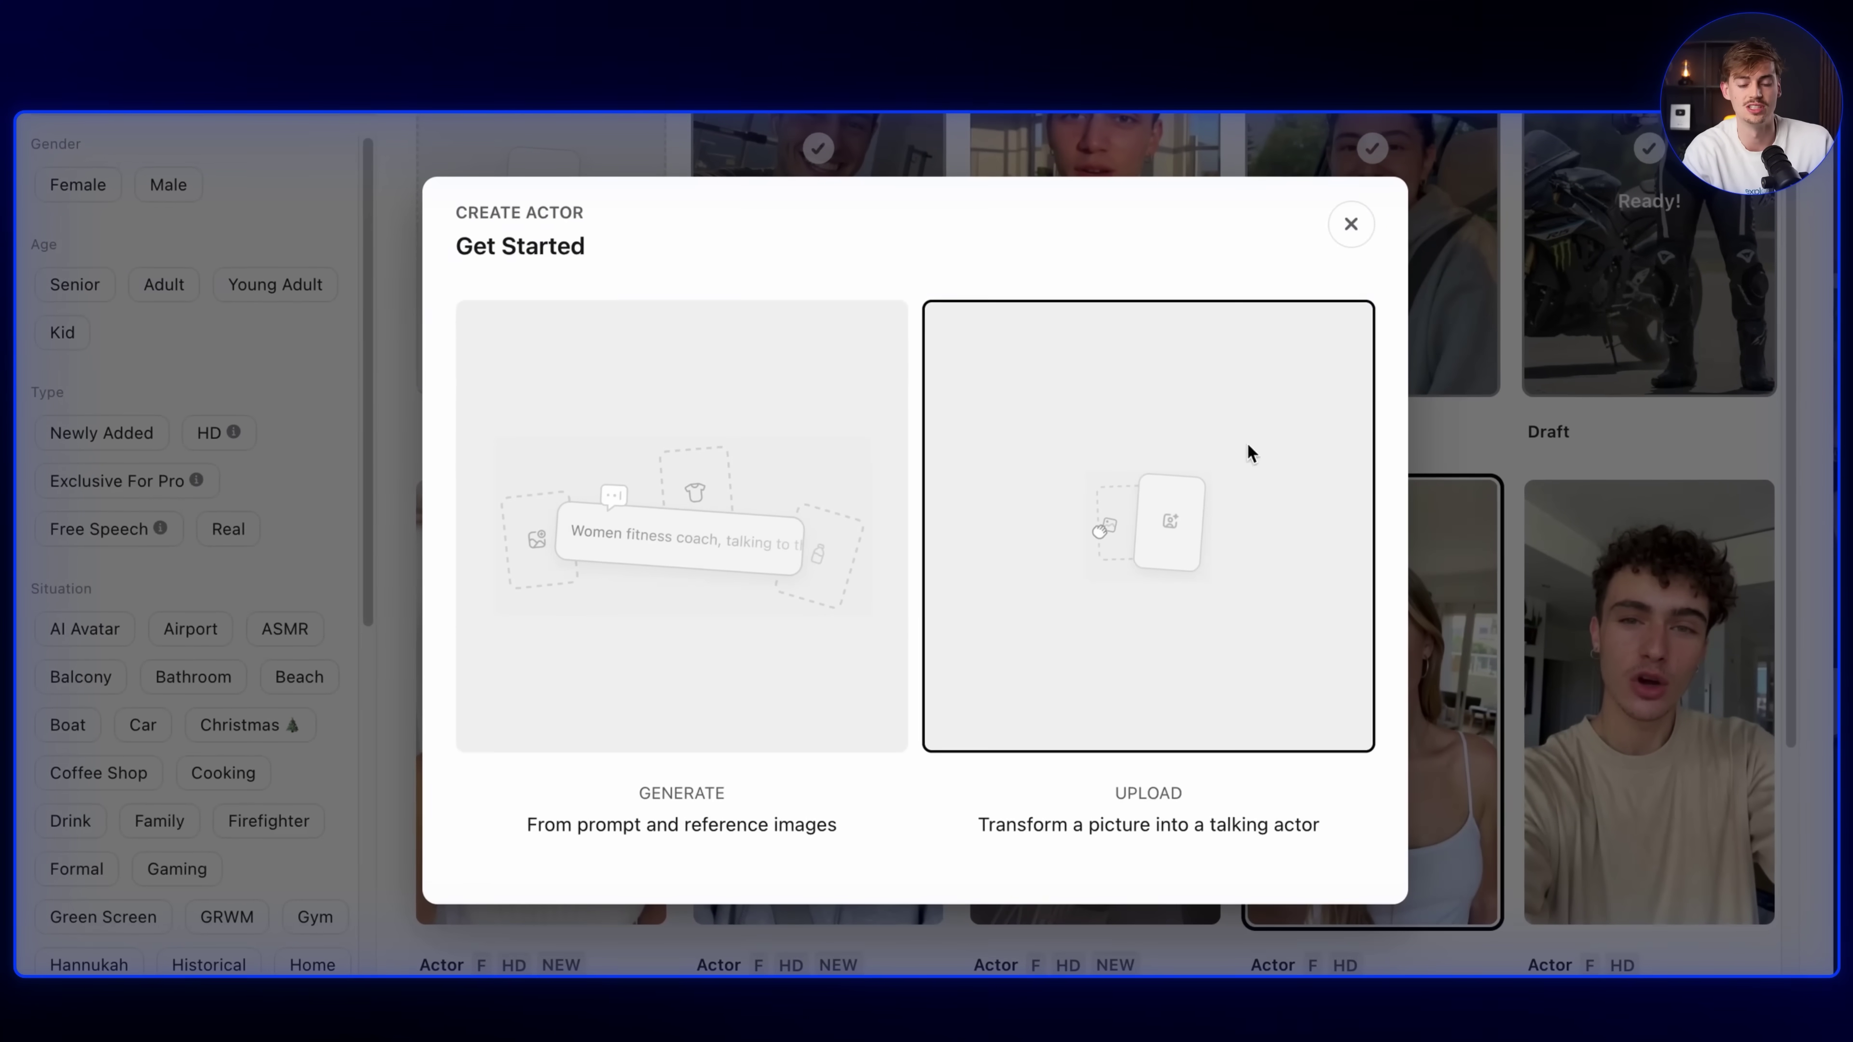
left_click(672, 460)
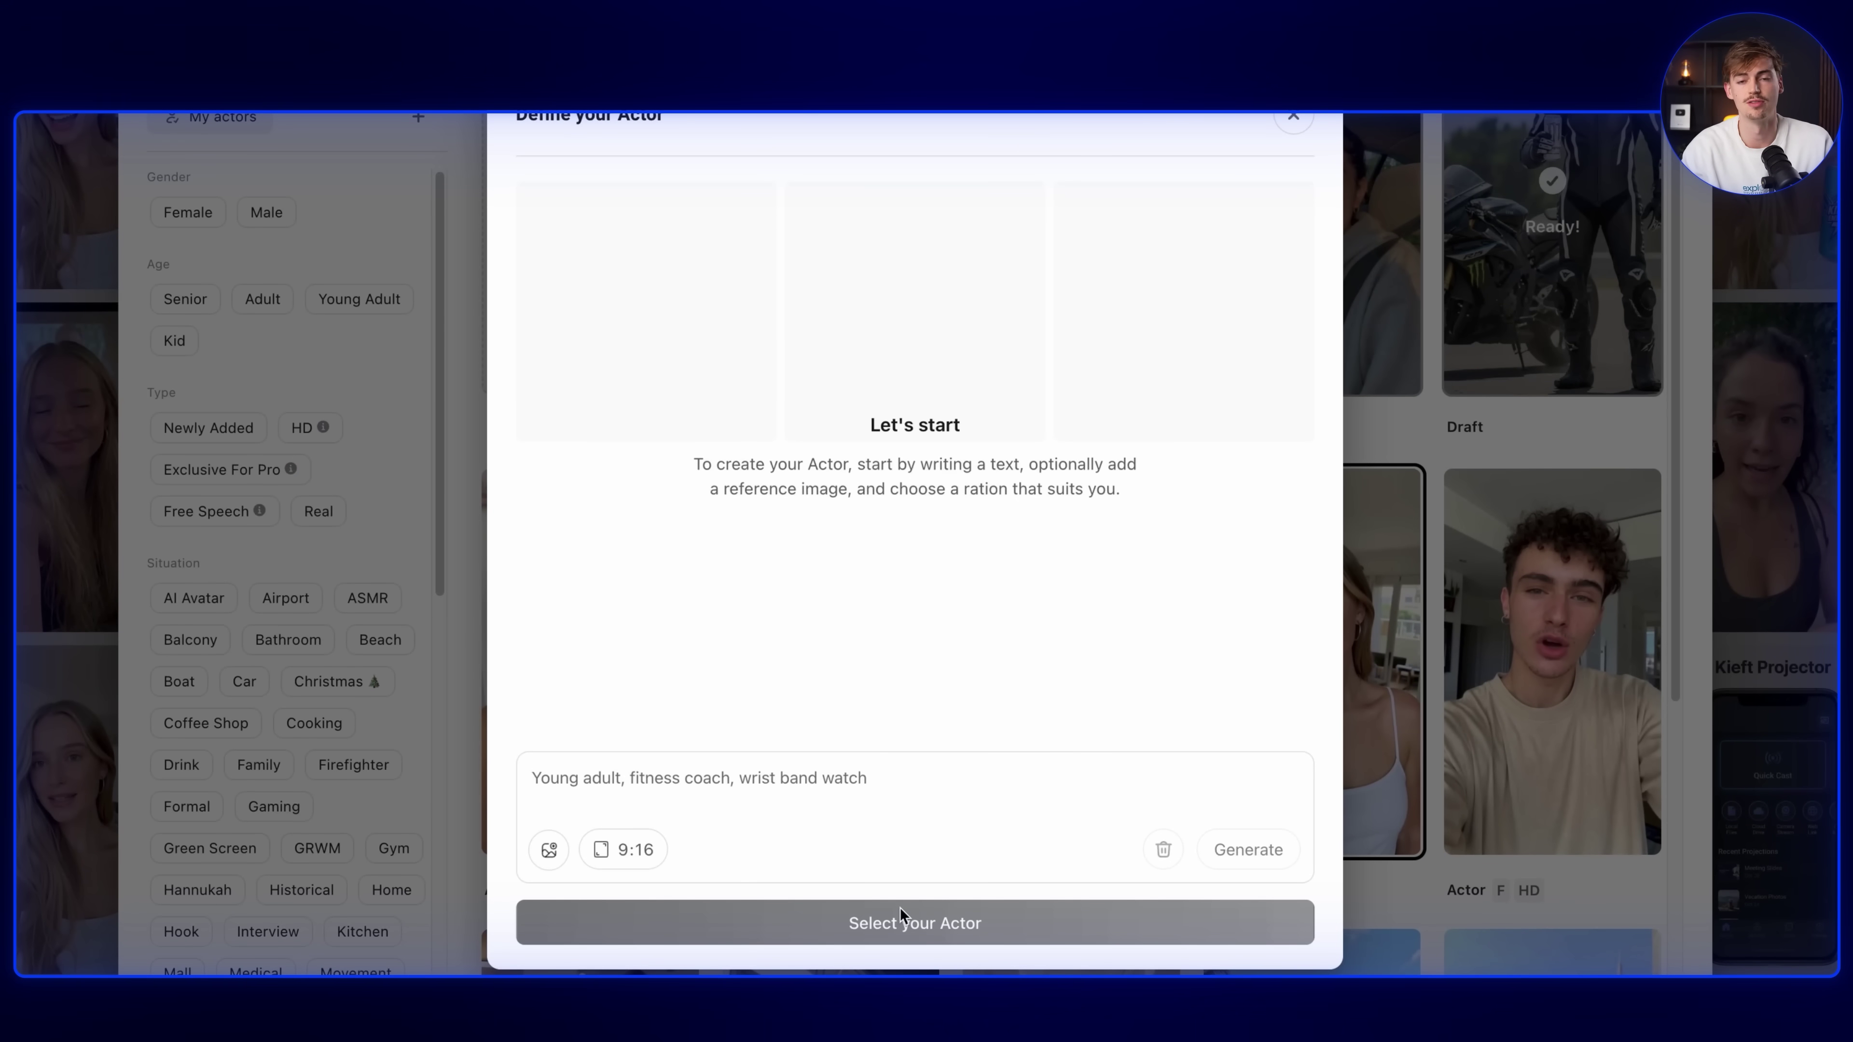
left_click(1293, 117)
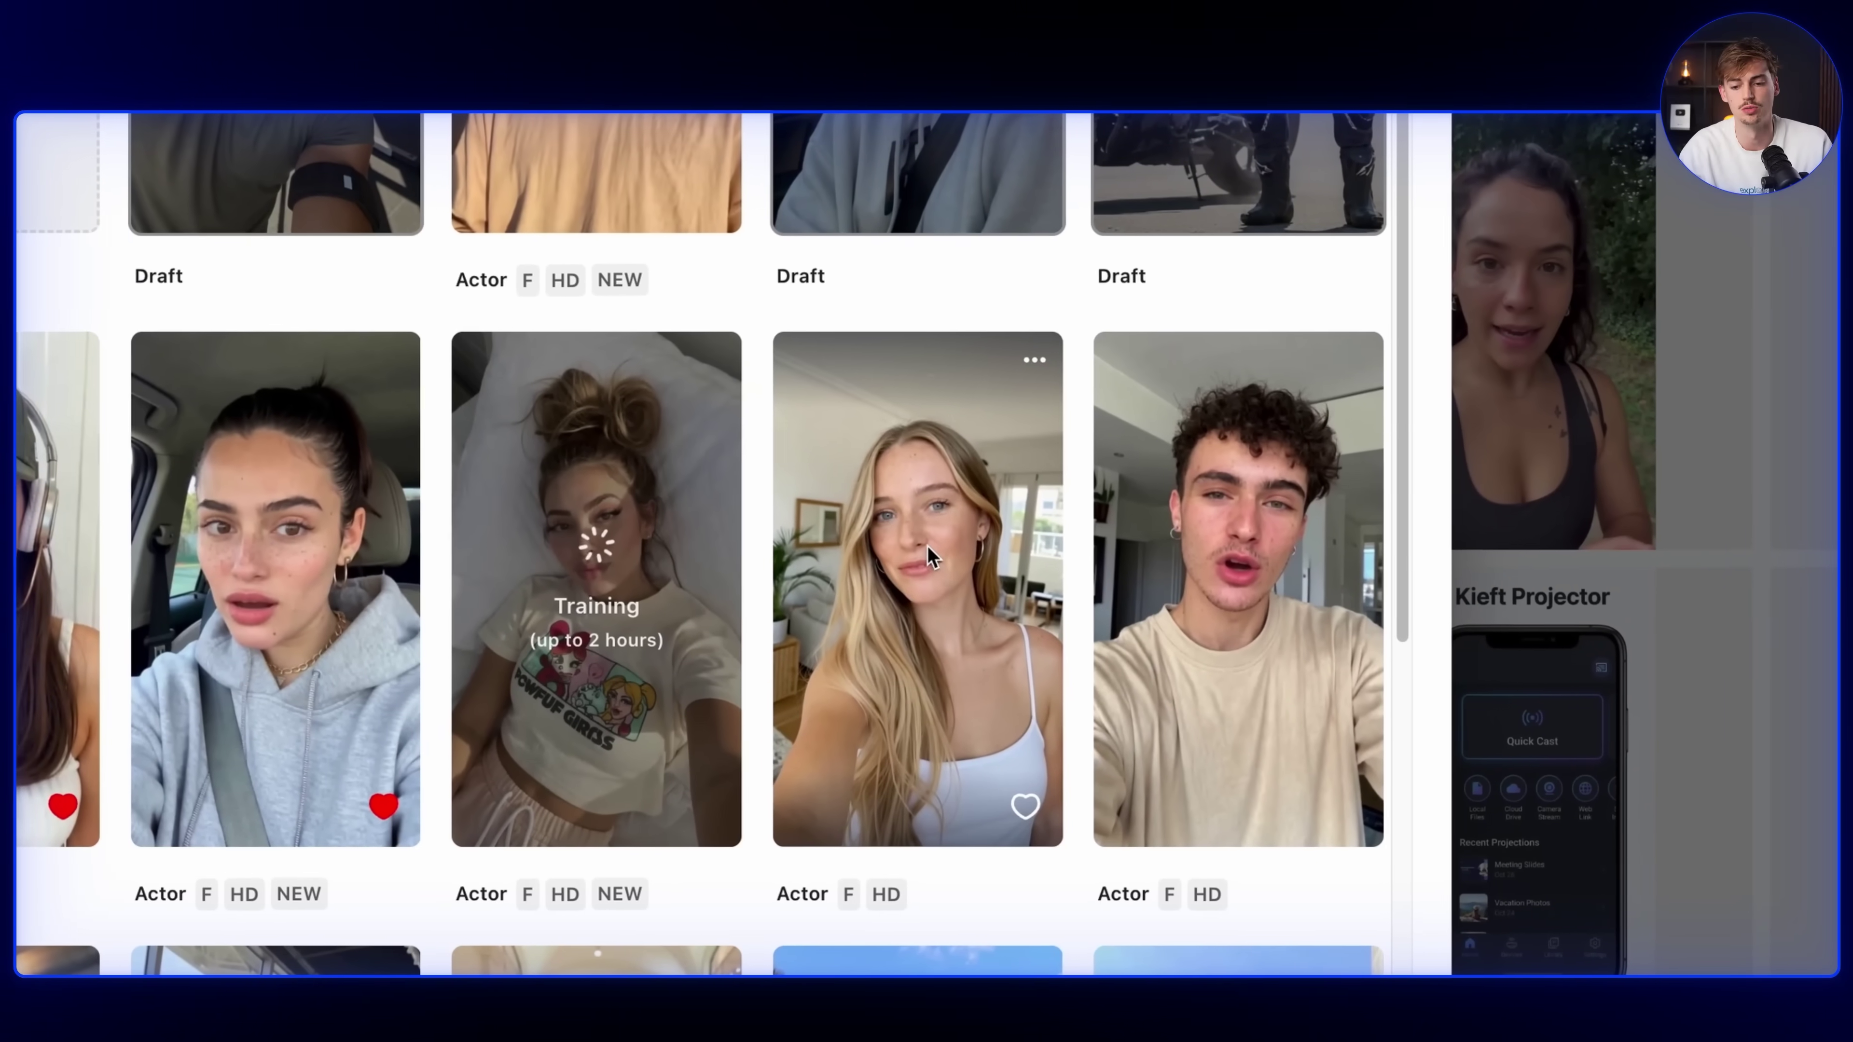
left_click(931, 558)
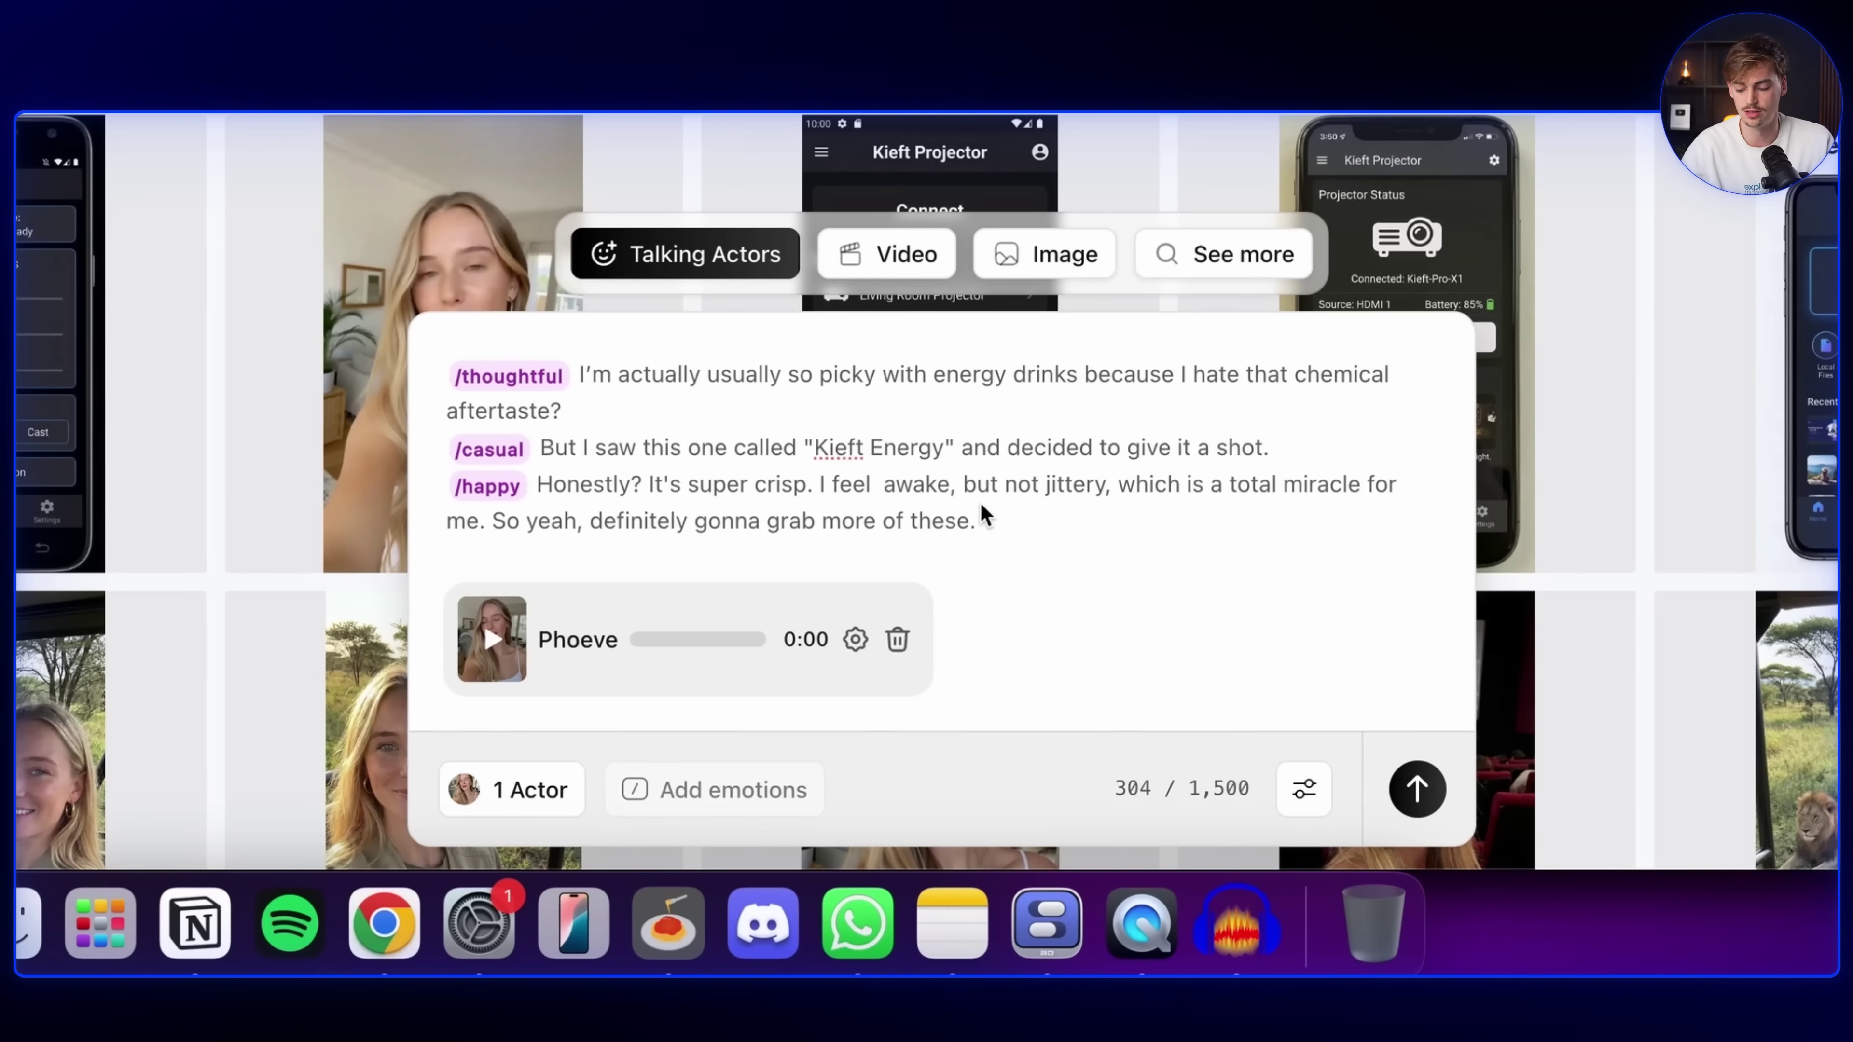
Preview the emotion tag list, download the Kieft Energy video, and start adding a reference image.
type("/")
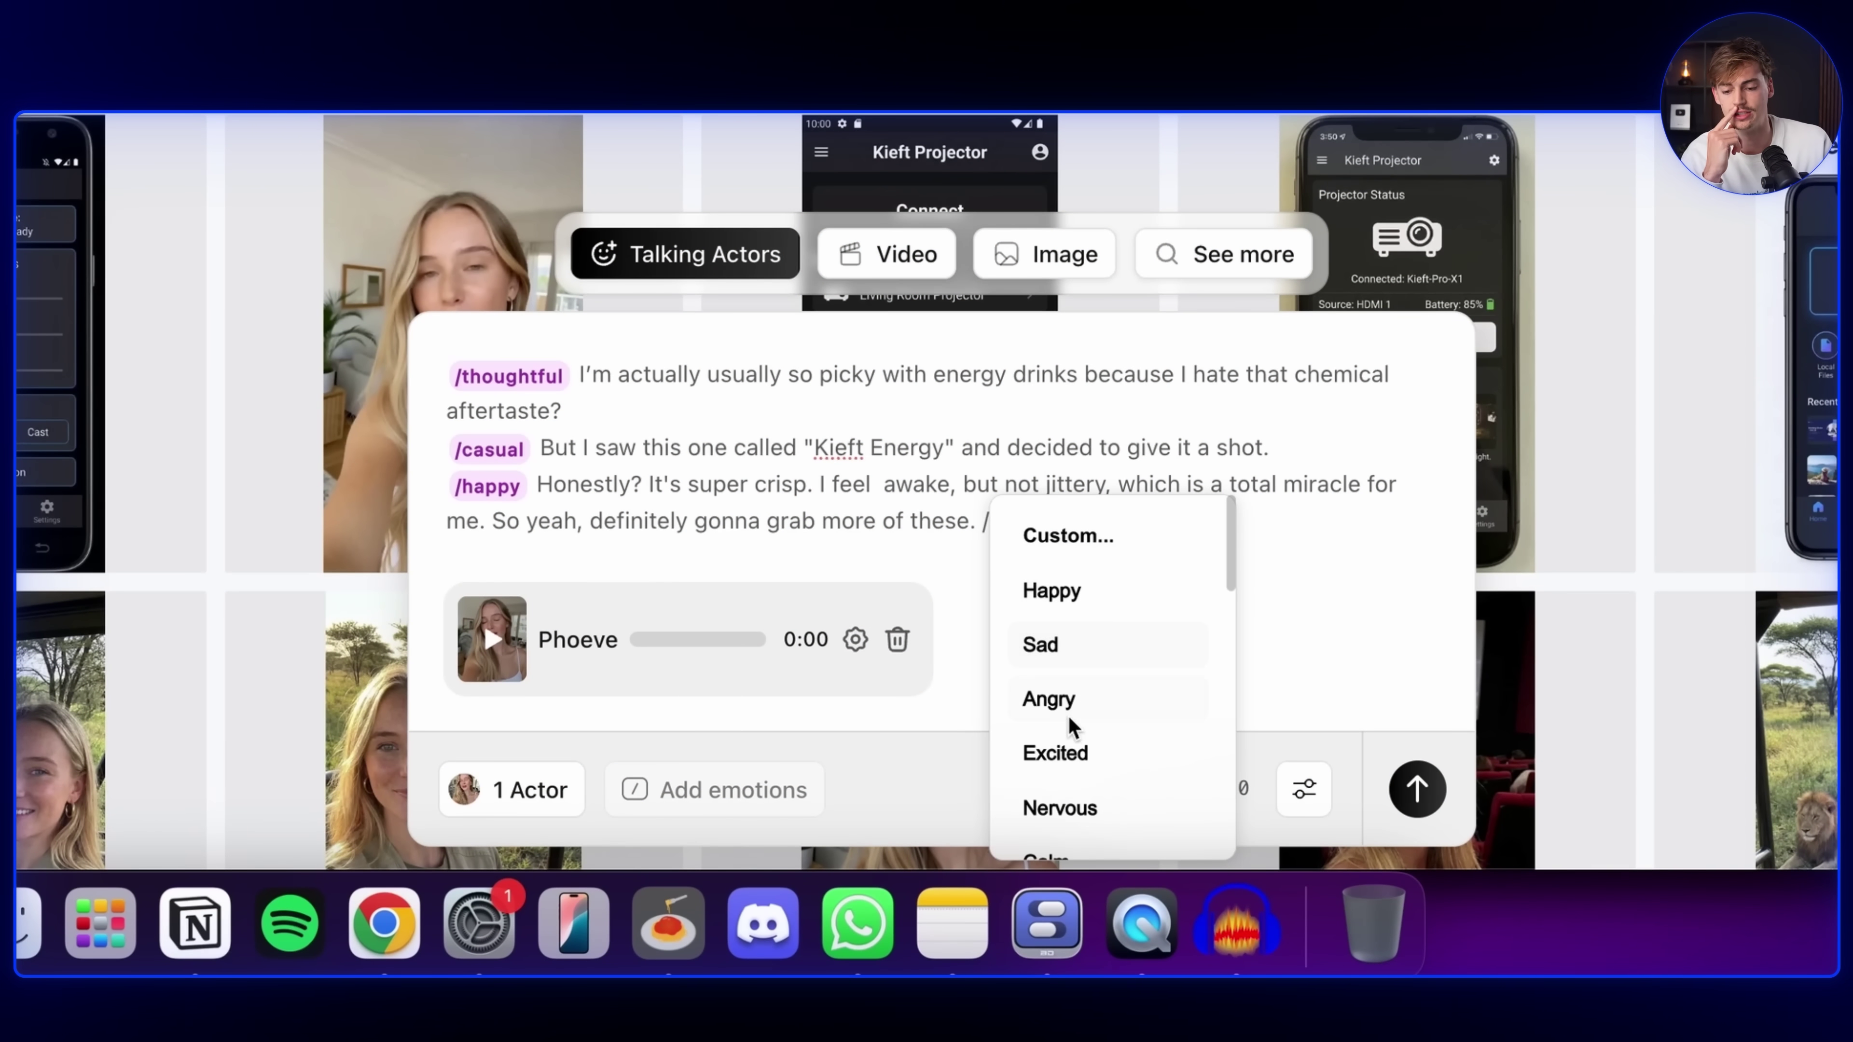
scroll(1084, 712, "down", 3)
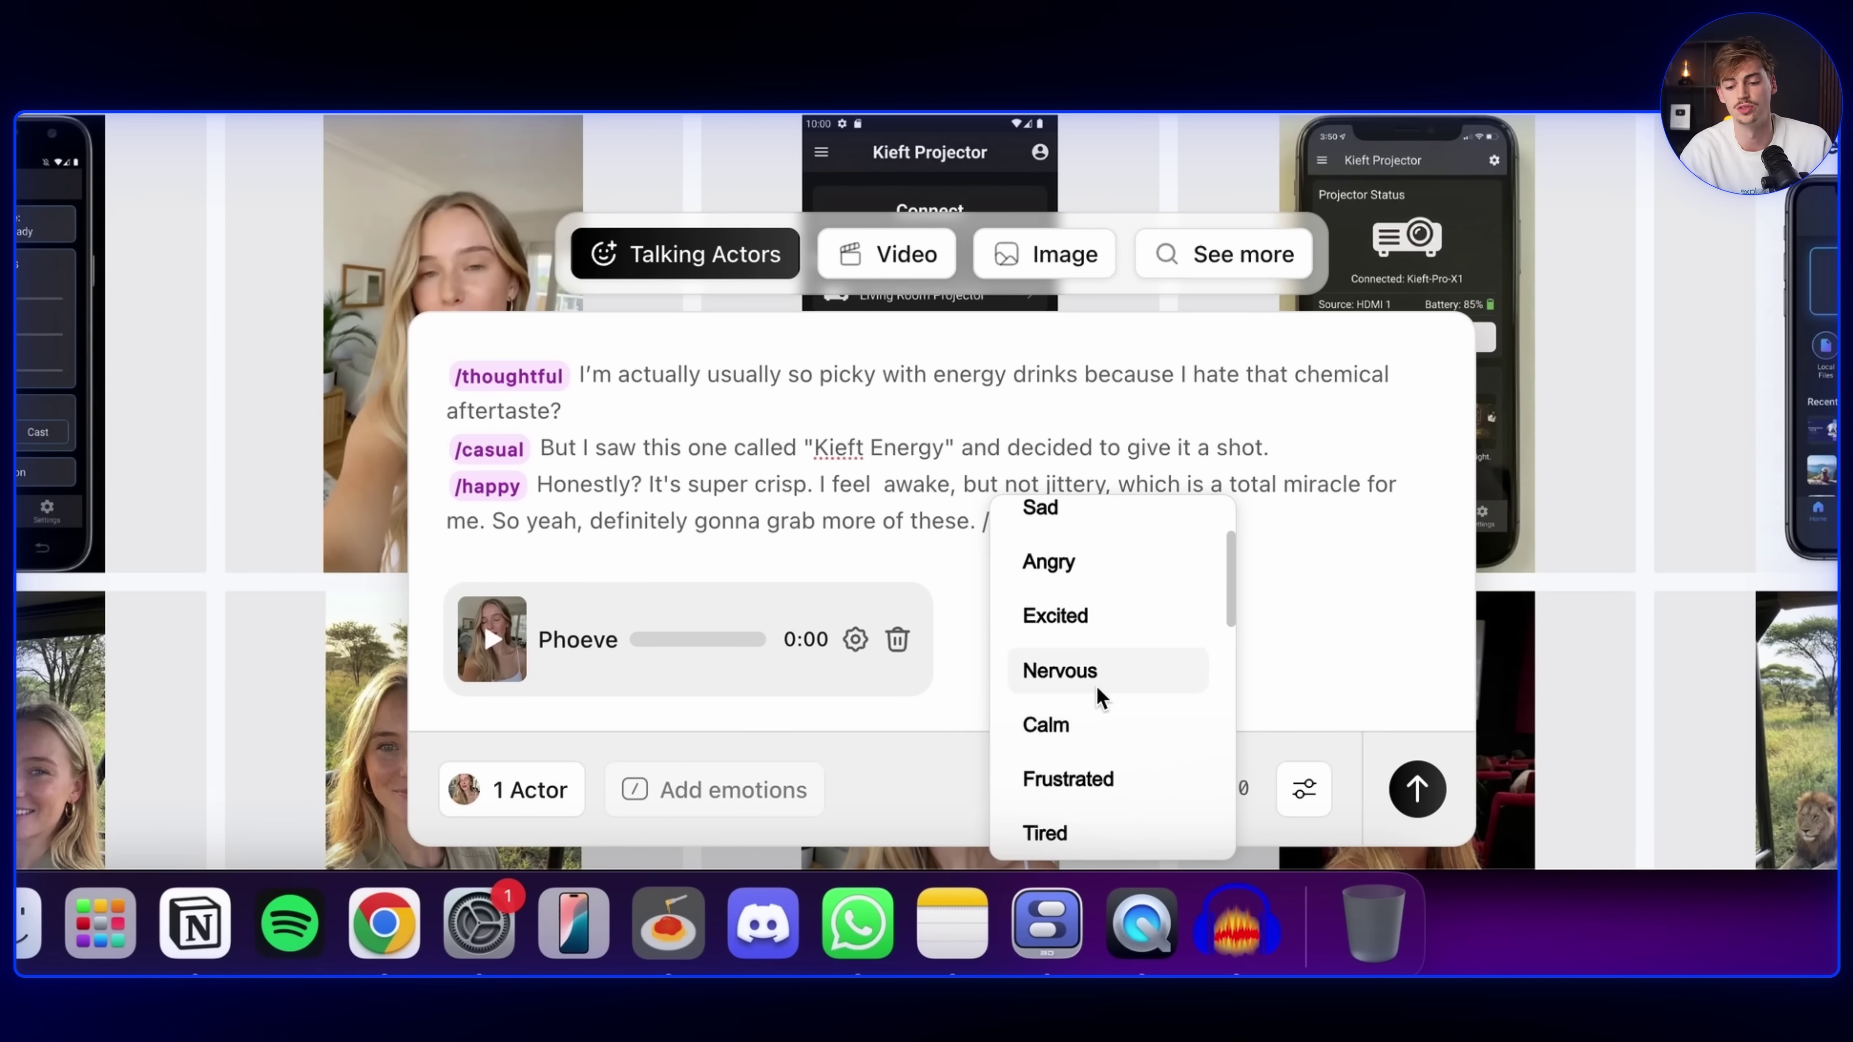
scroll(1124, 646, "up", 10)
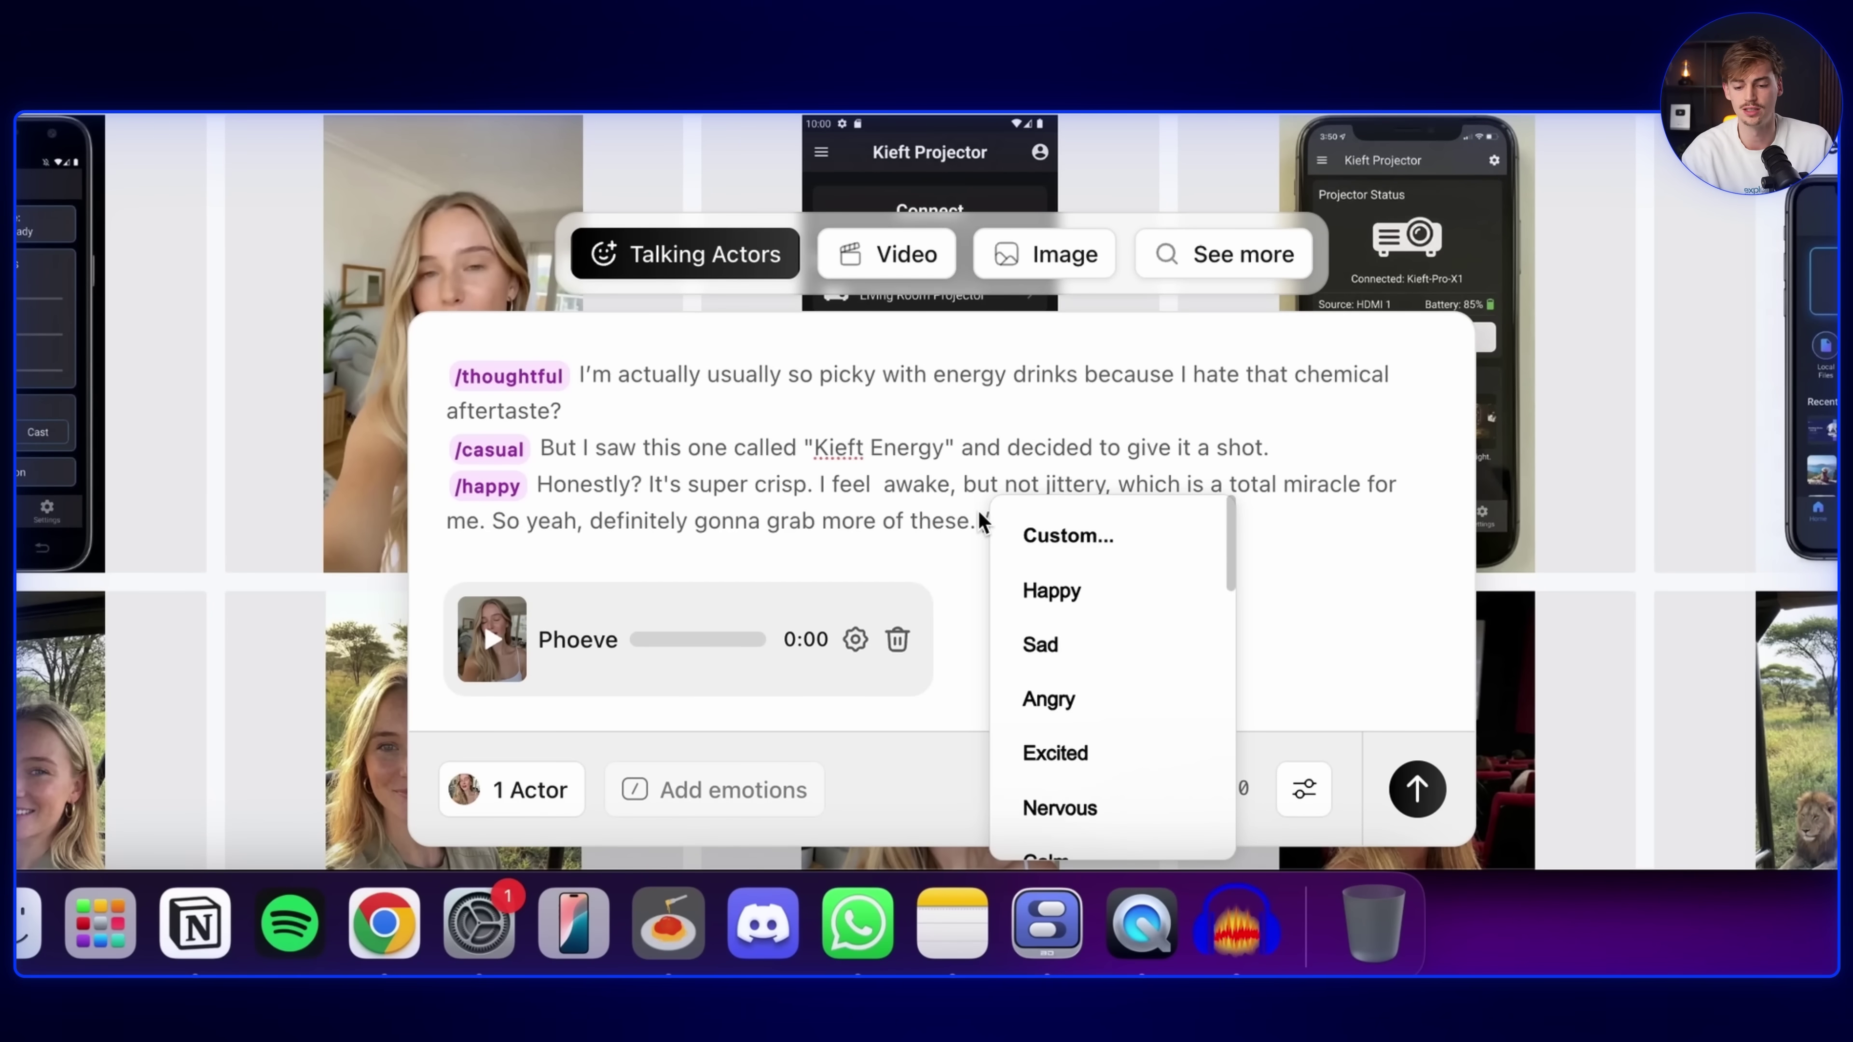
key("BackSpace")
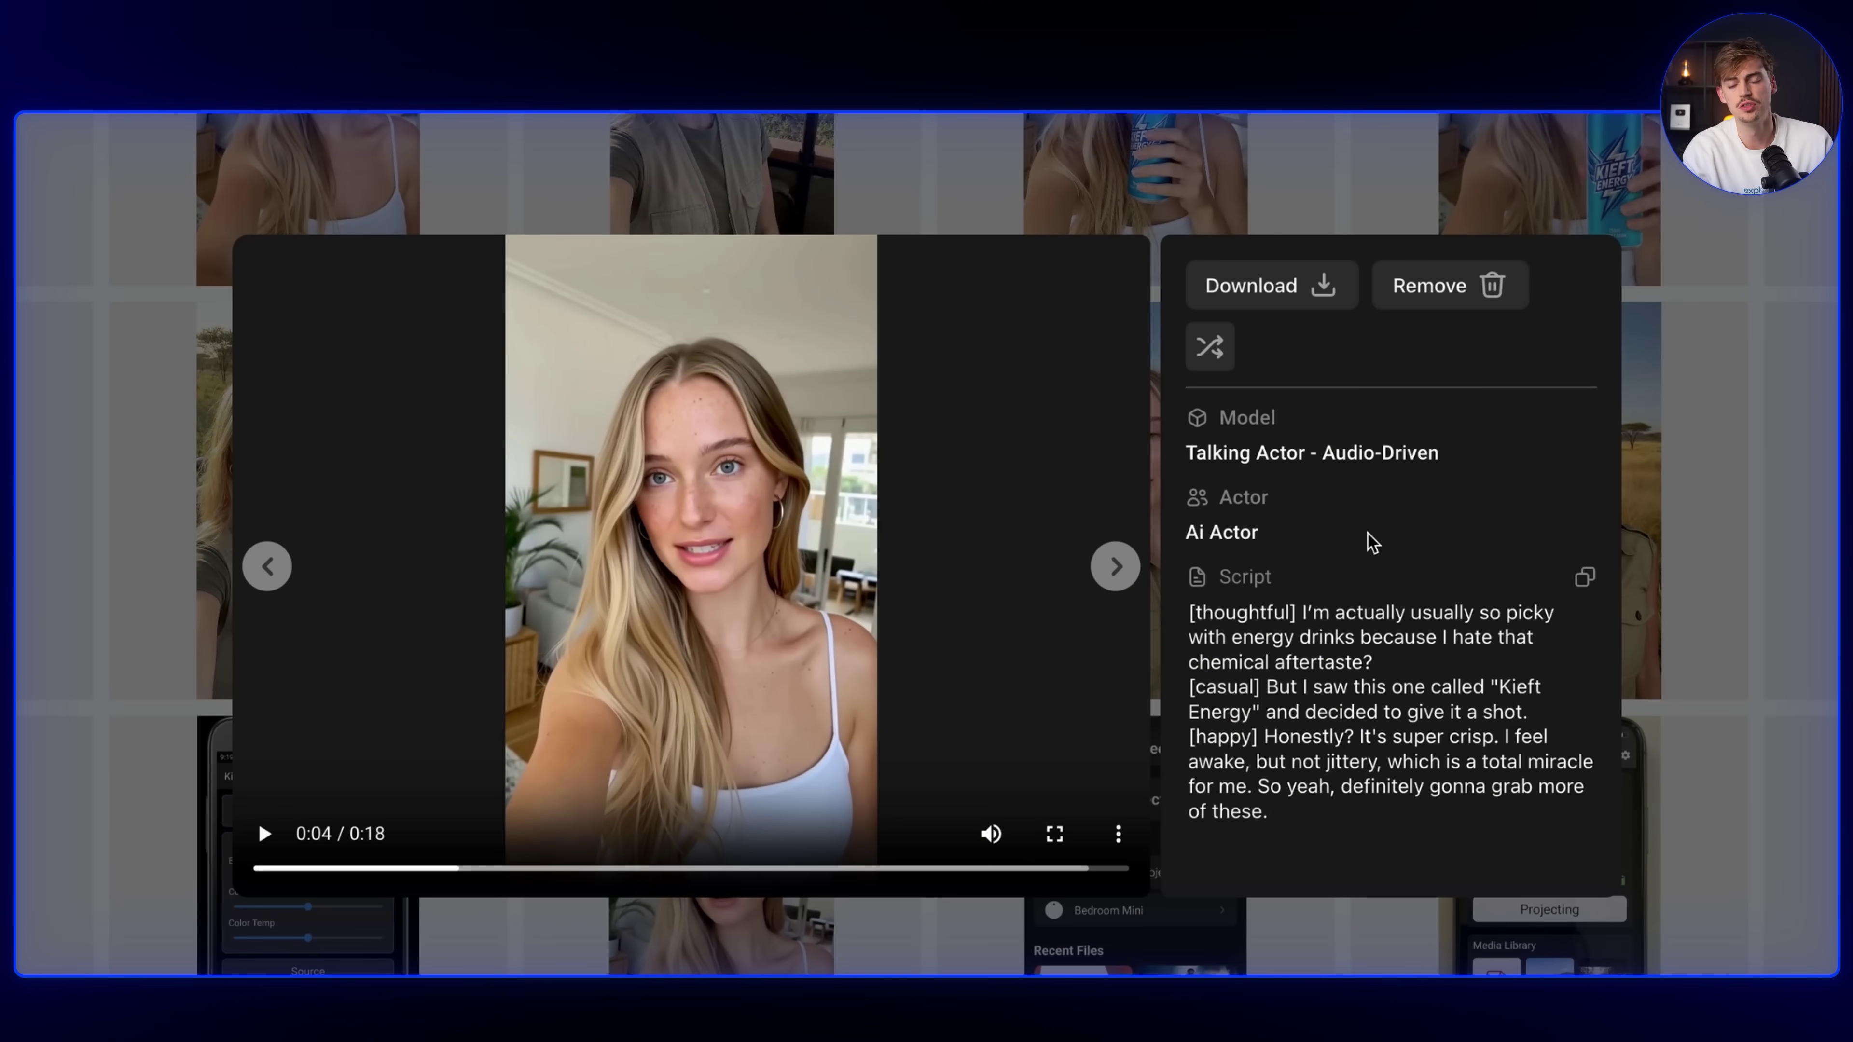
left_click(1277, 286)
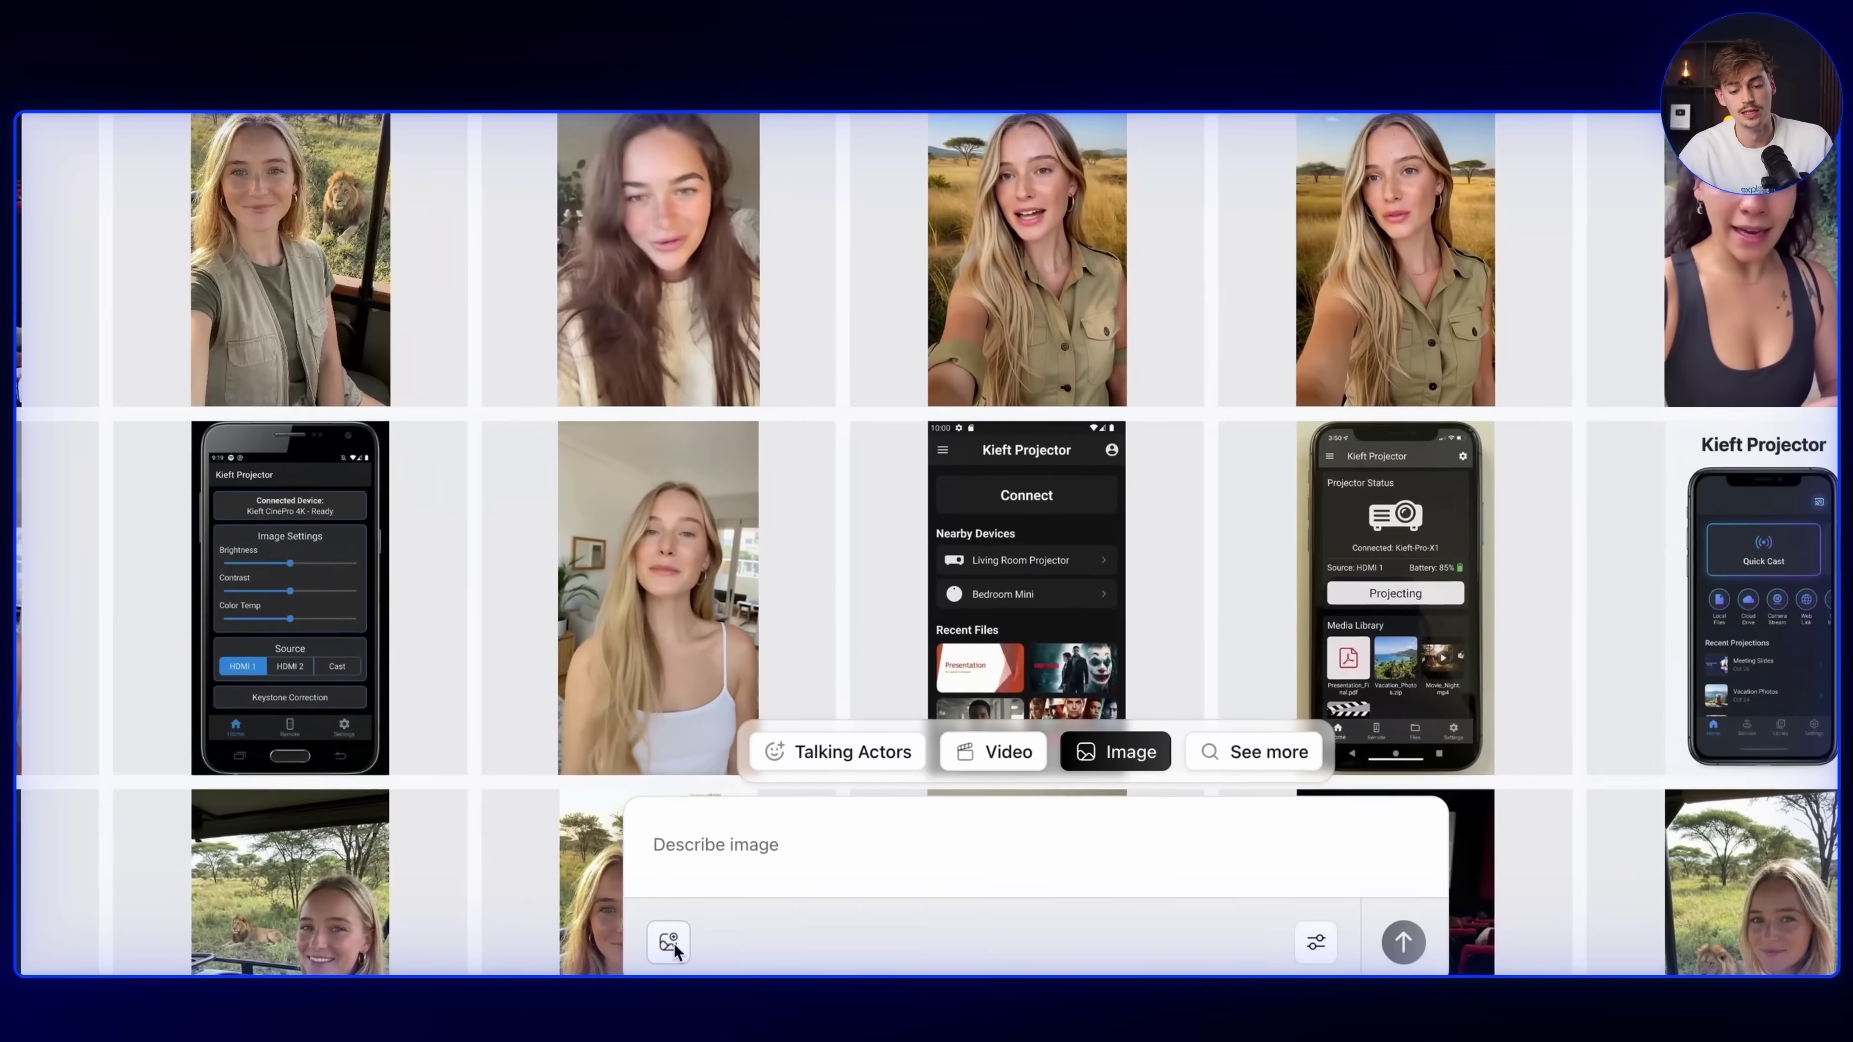
left_click(672, 945)
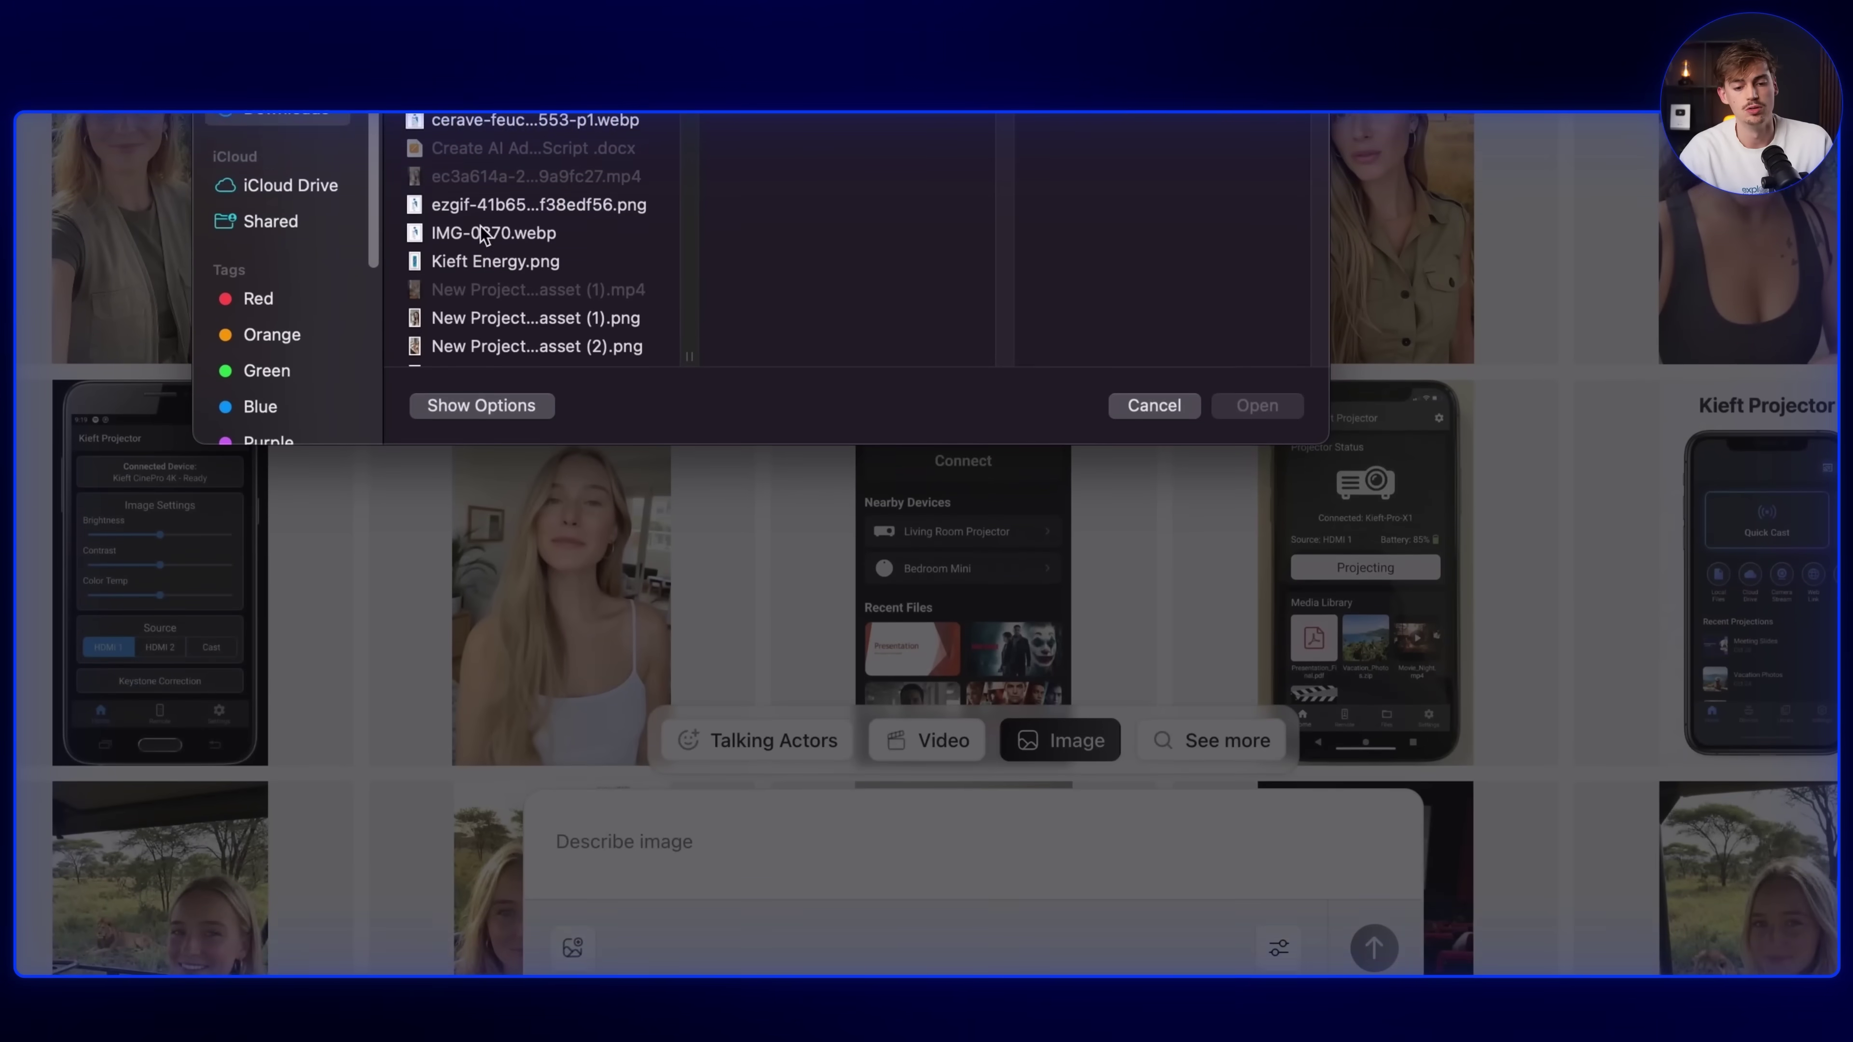
Attach the actor screenshot and Kieft Energy.png as references, paste the holding-can prompt, and generate.
scroll(482, 234, "down", 5)
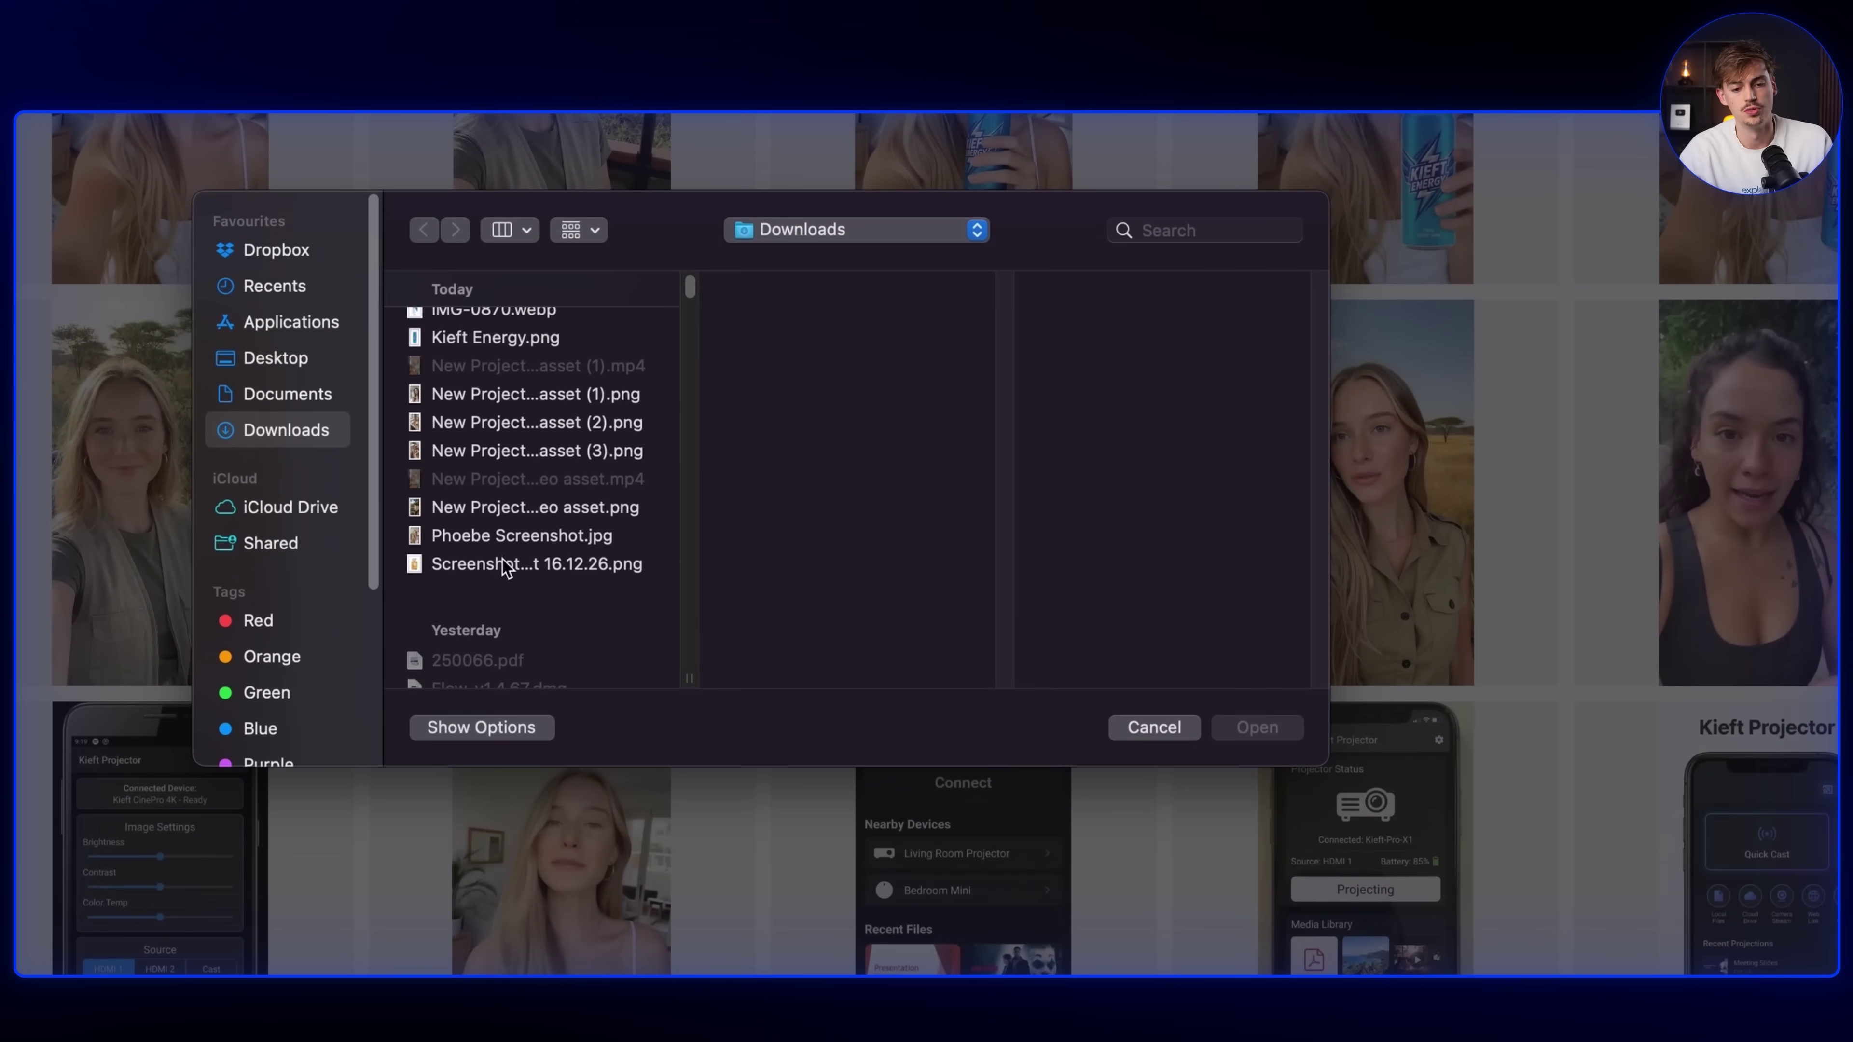
left_click(513, 540)
left_click(1256, 728)
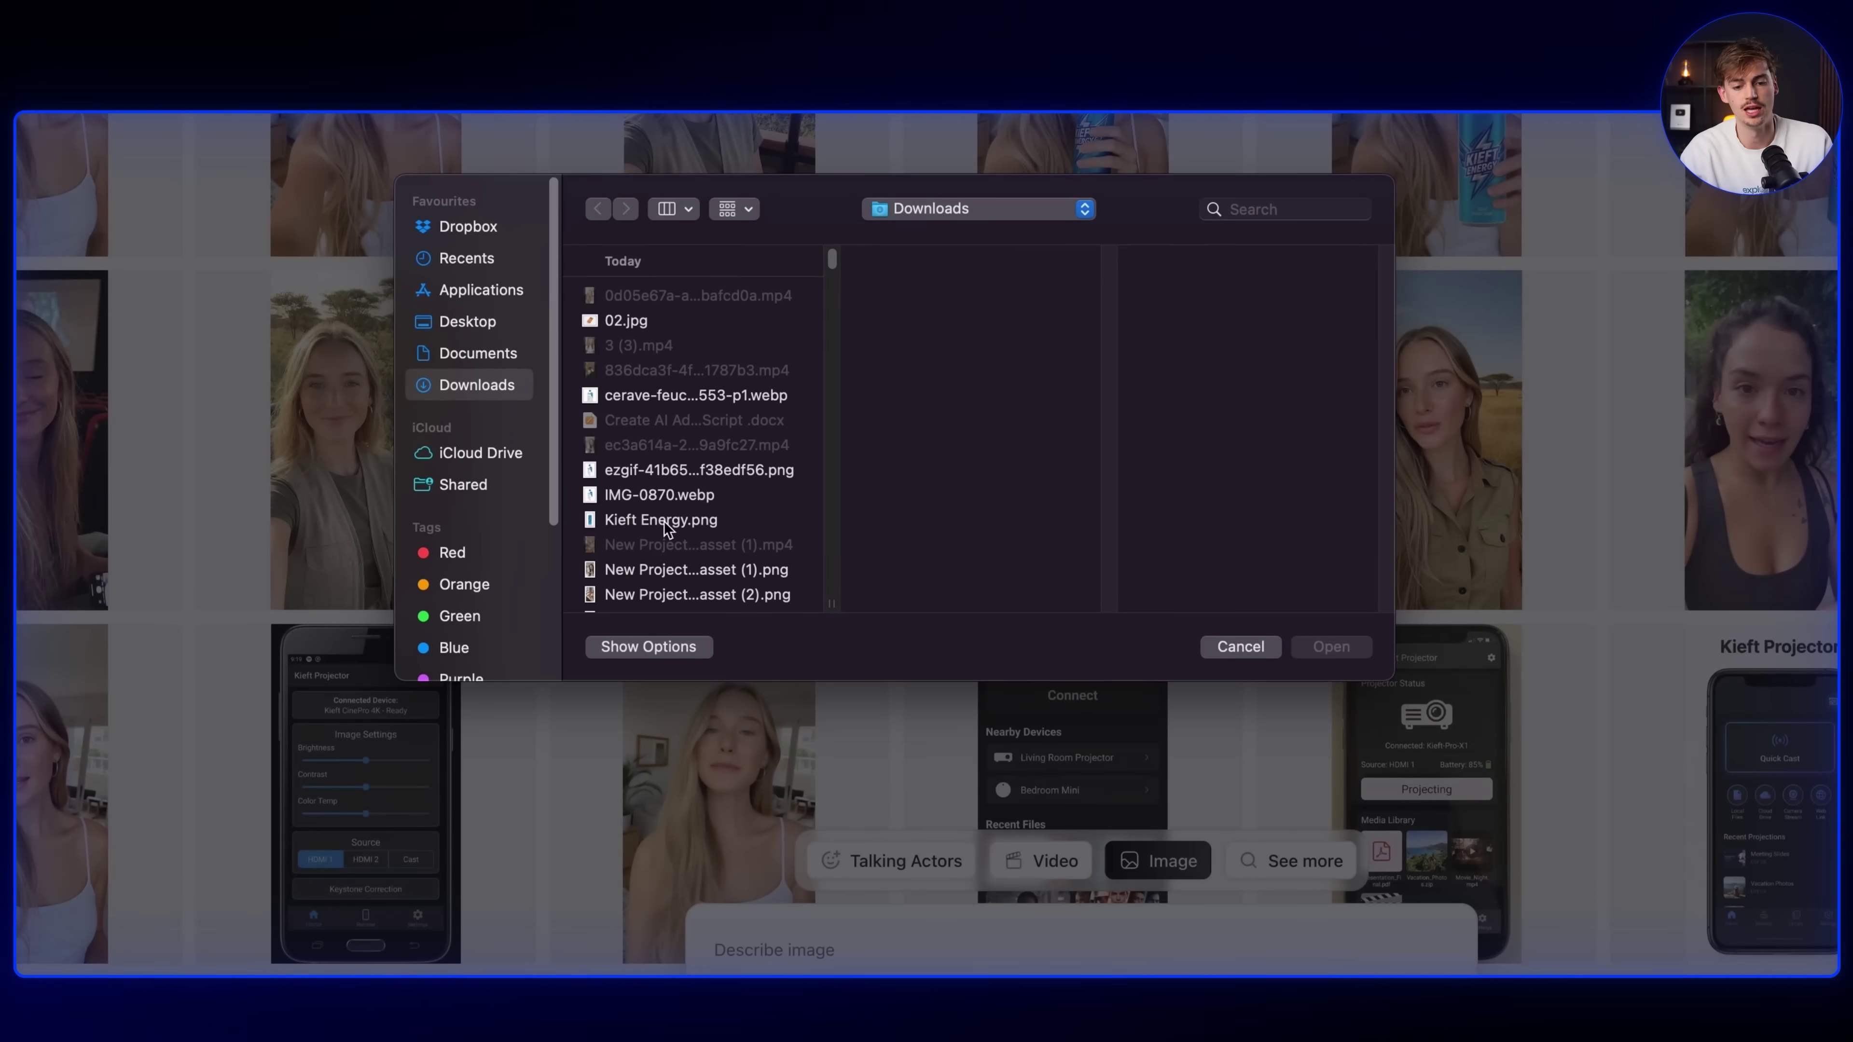
left_click(666, 523)
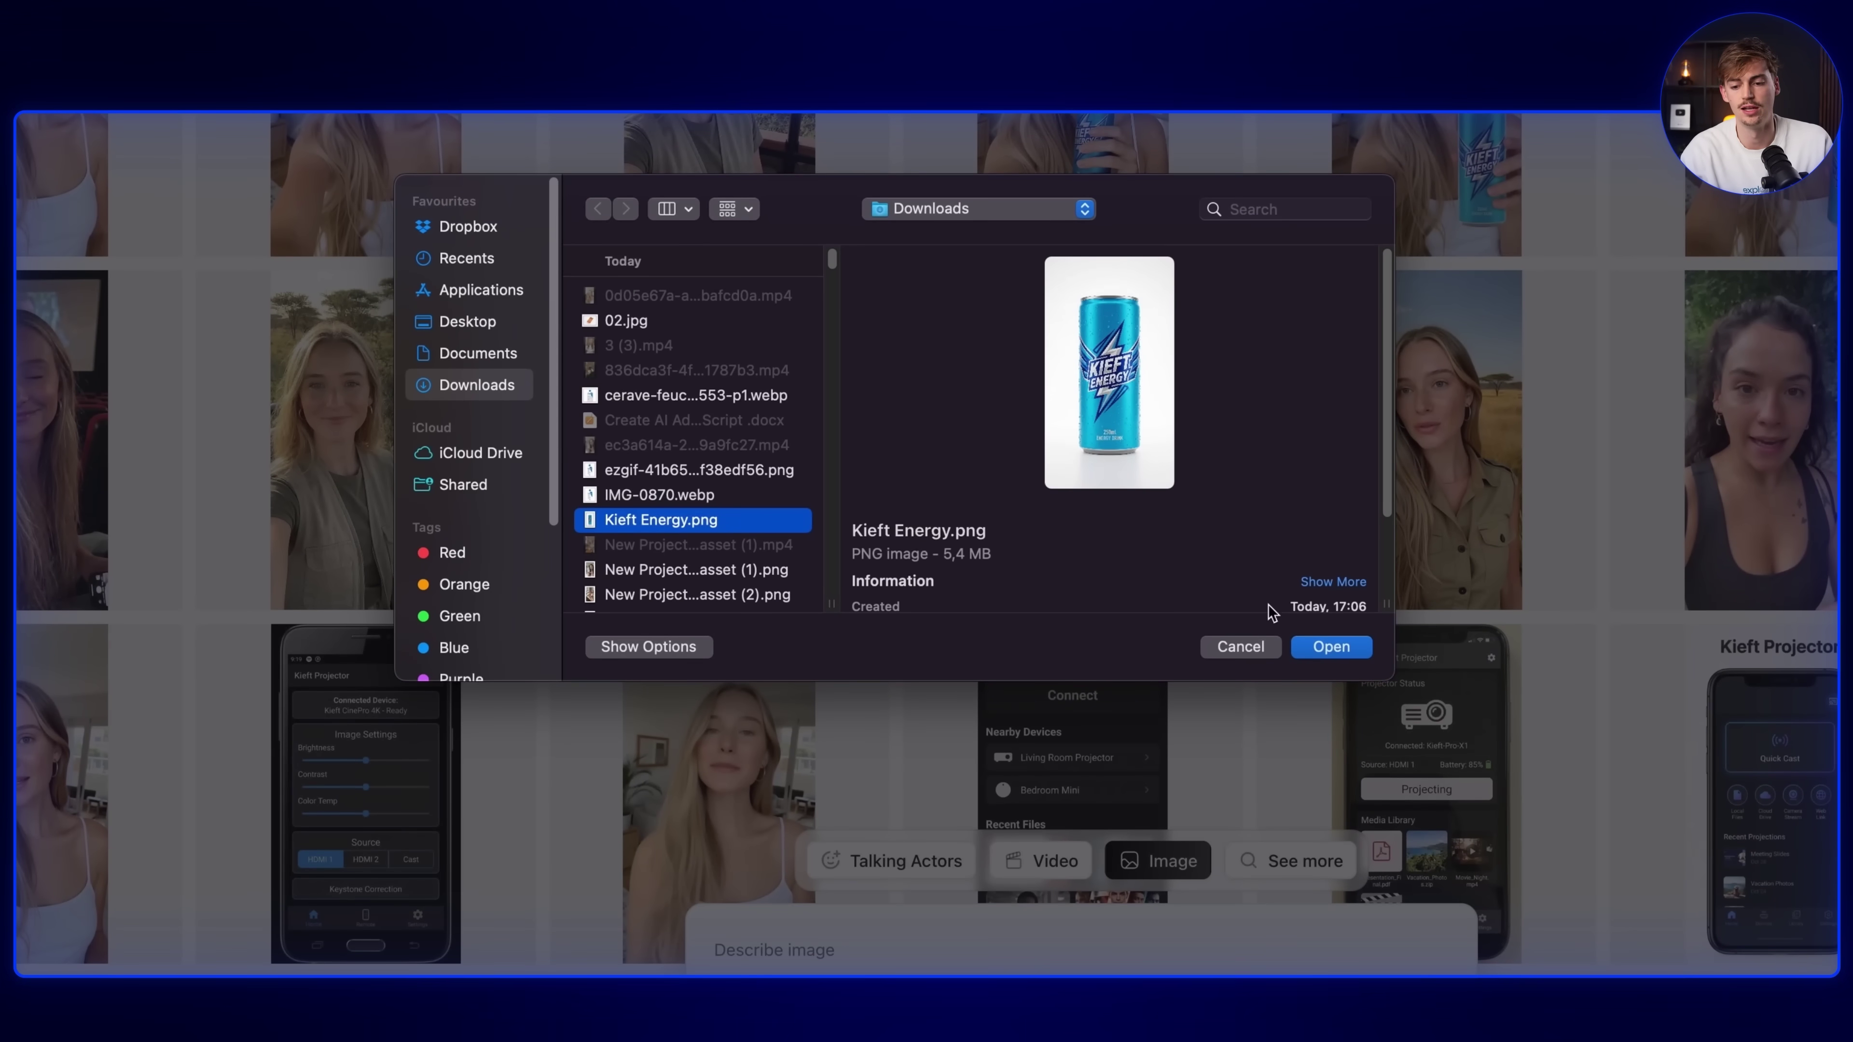
left_click(1324, 645)
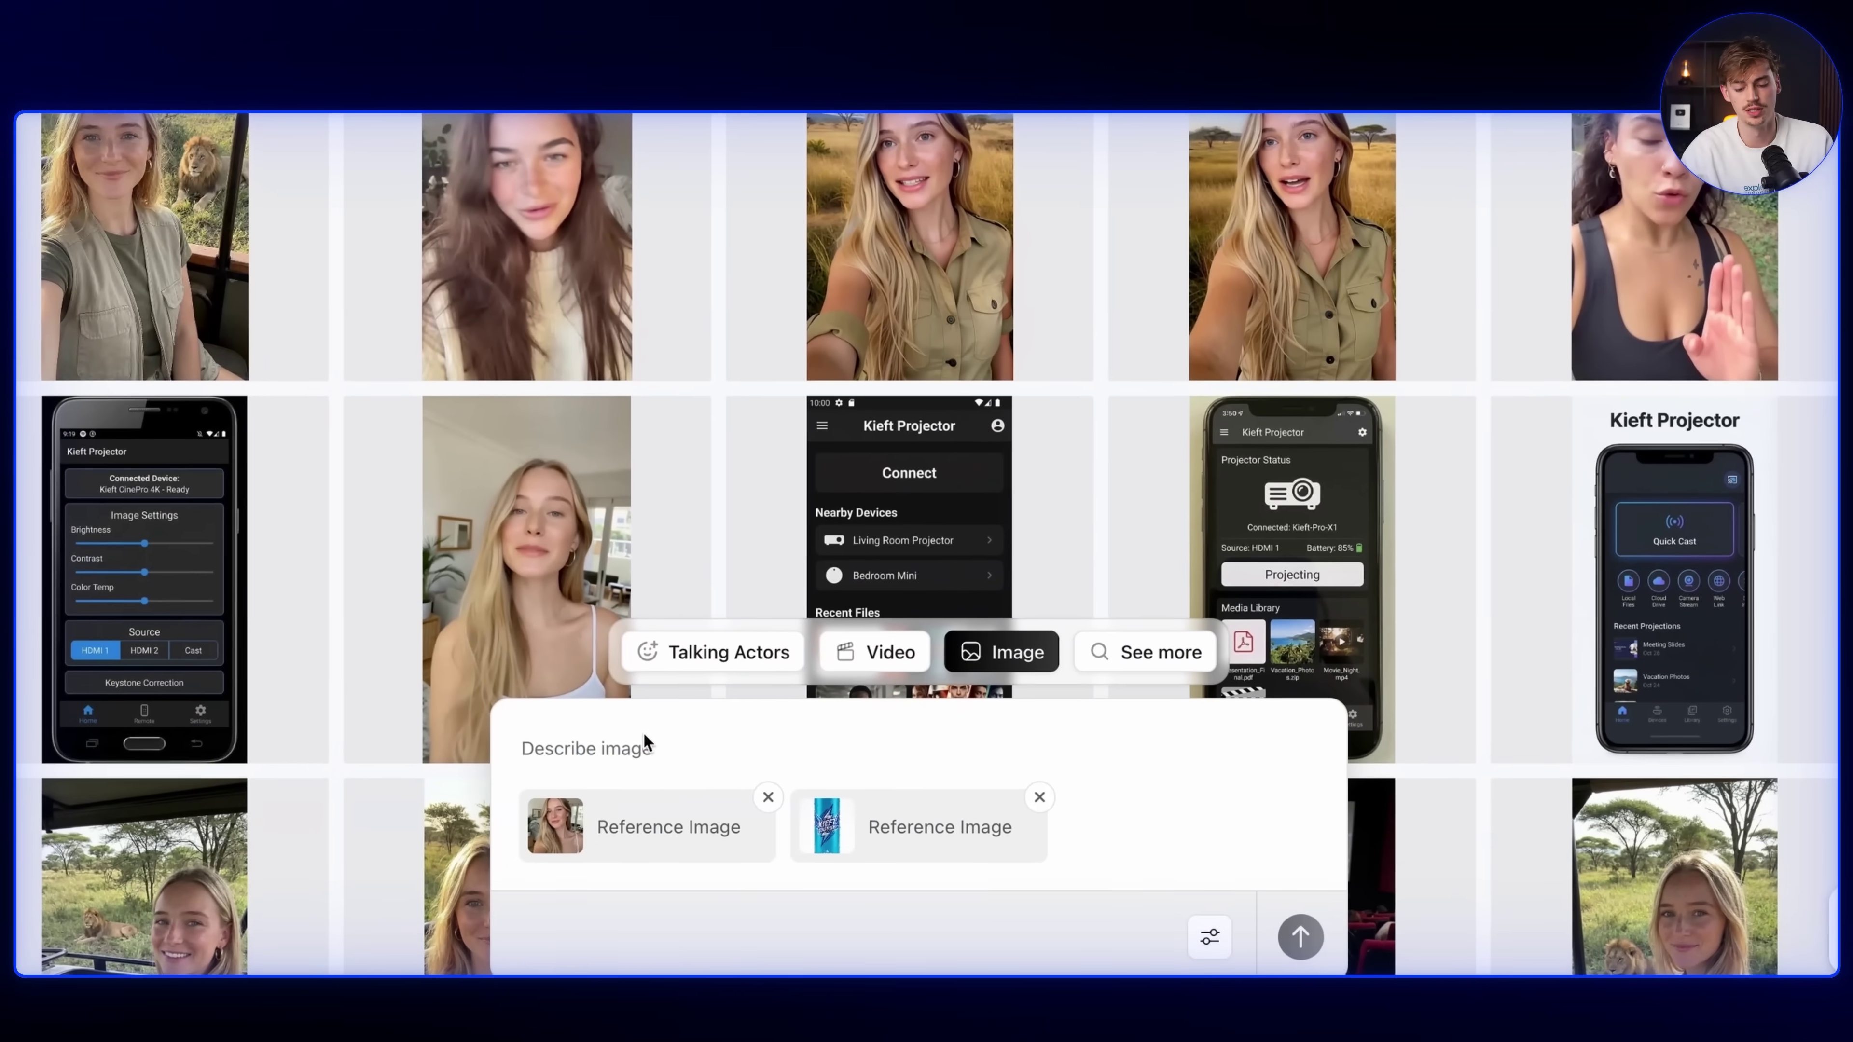
type("She is holding this can in her off-hand")
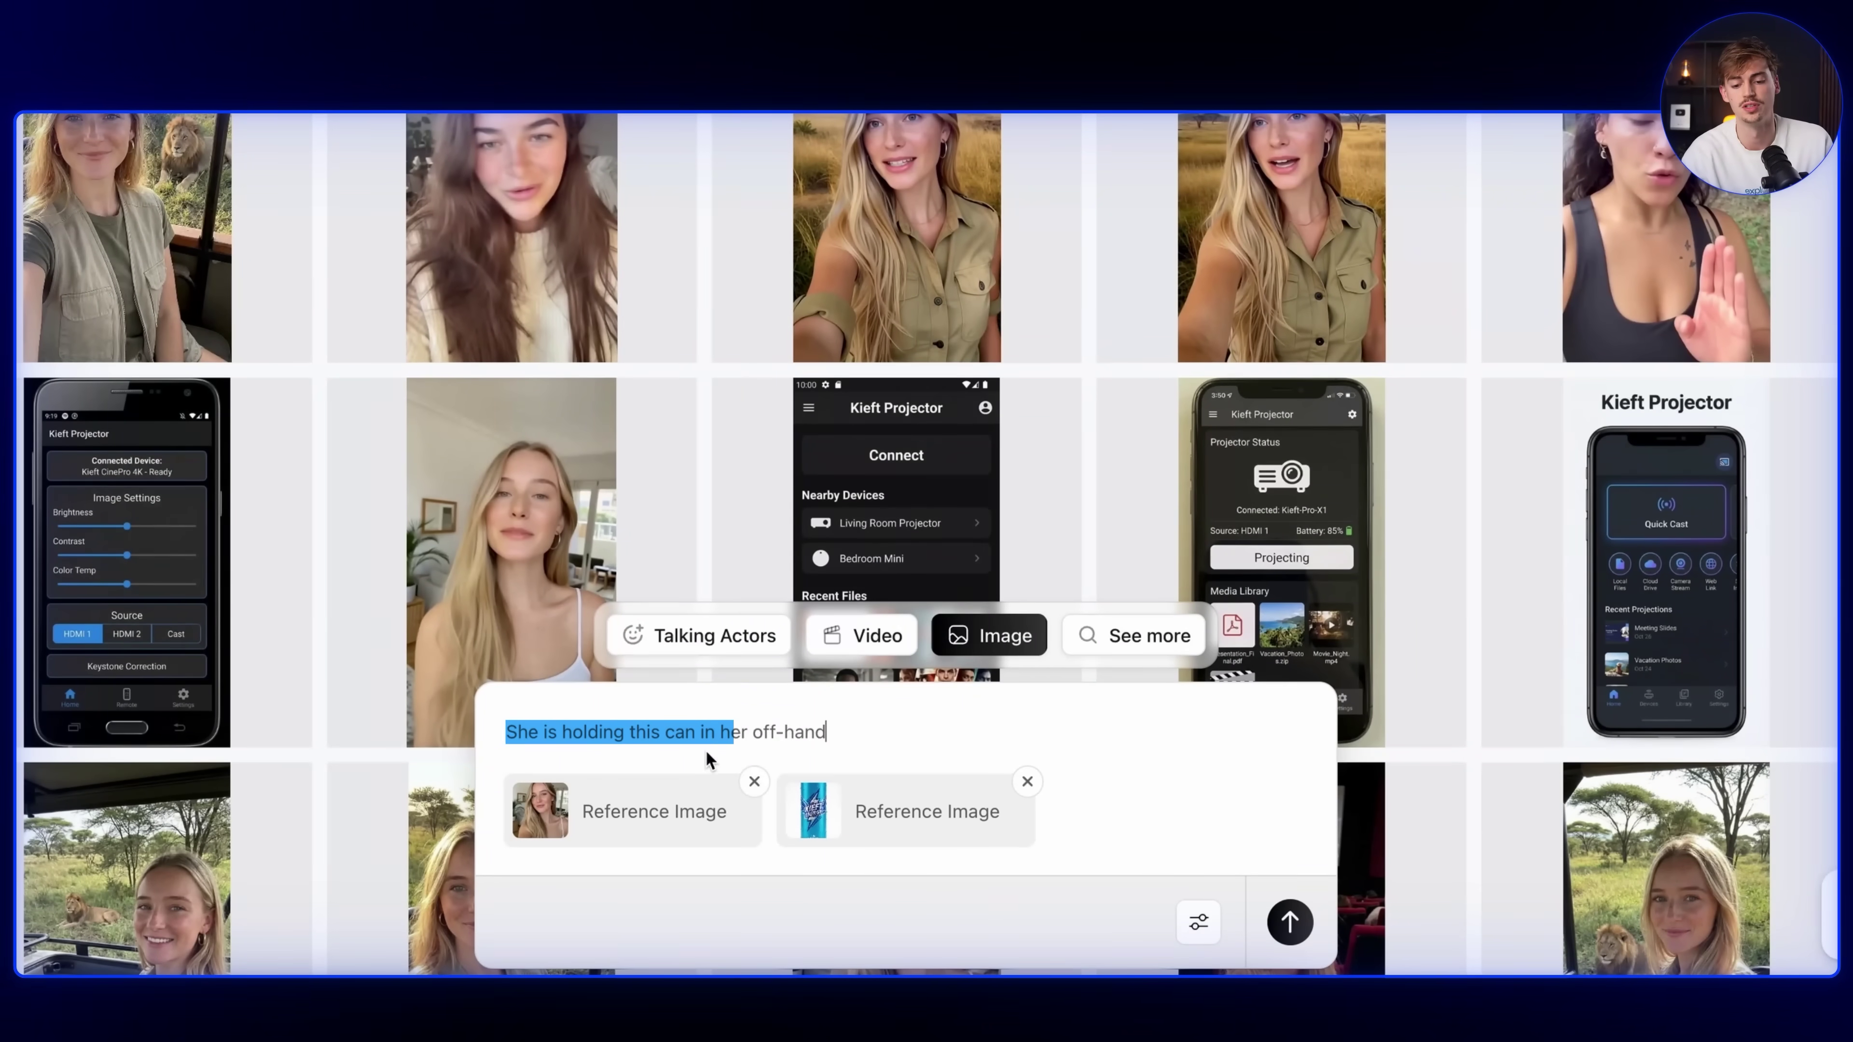
left_click(1289, 923)
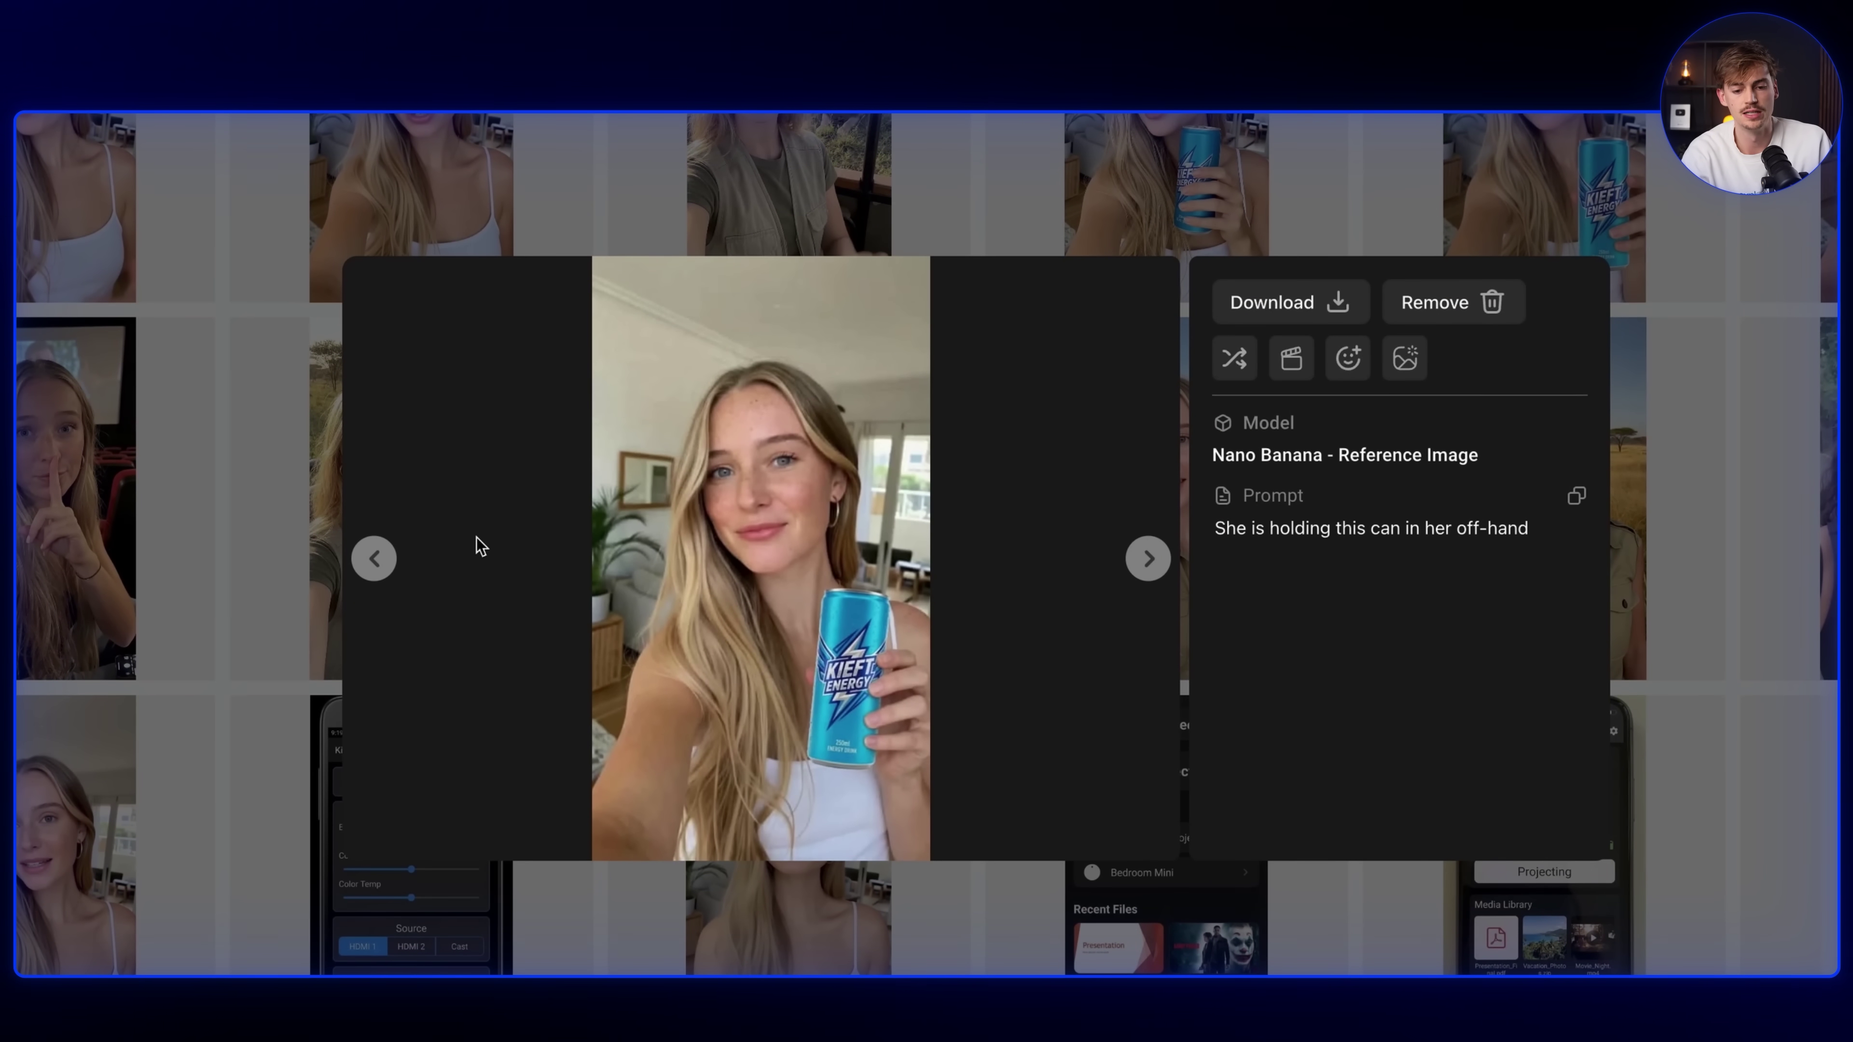
Browse the generated can-image variations and use the chosen one as a video start frame.
left_click(375, 559)
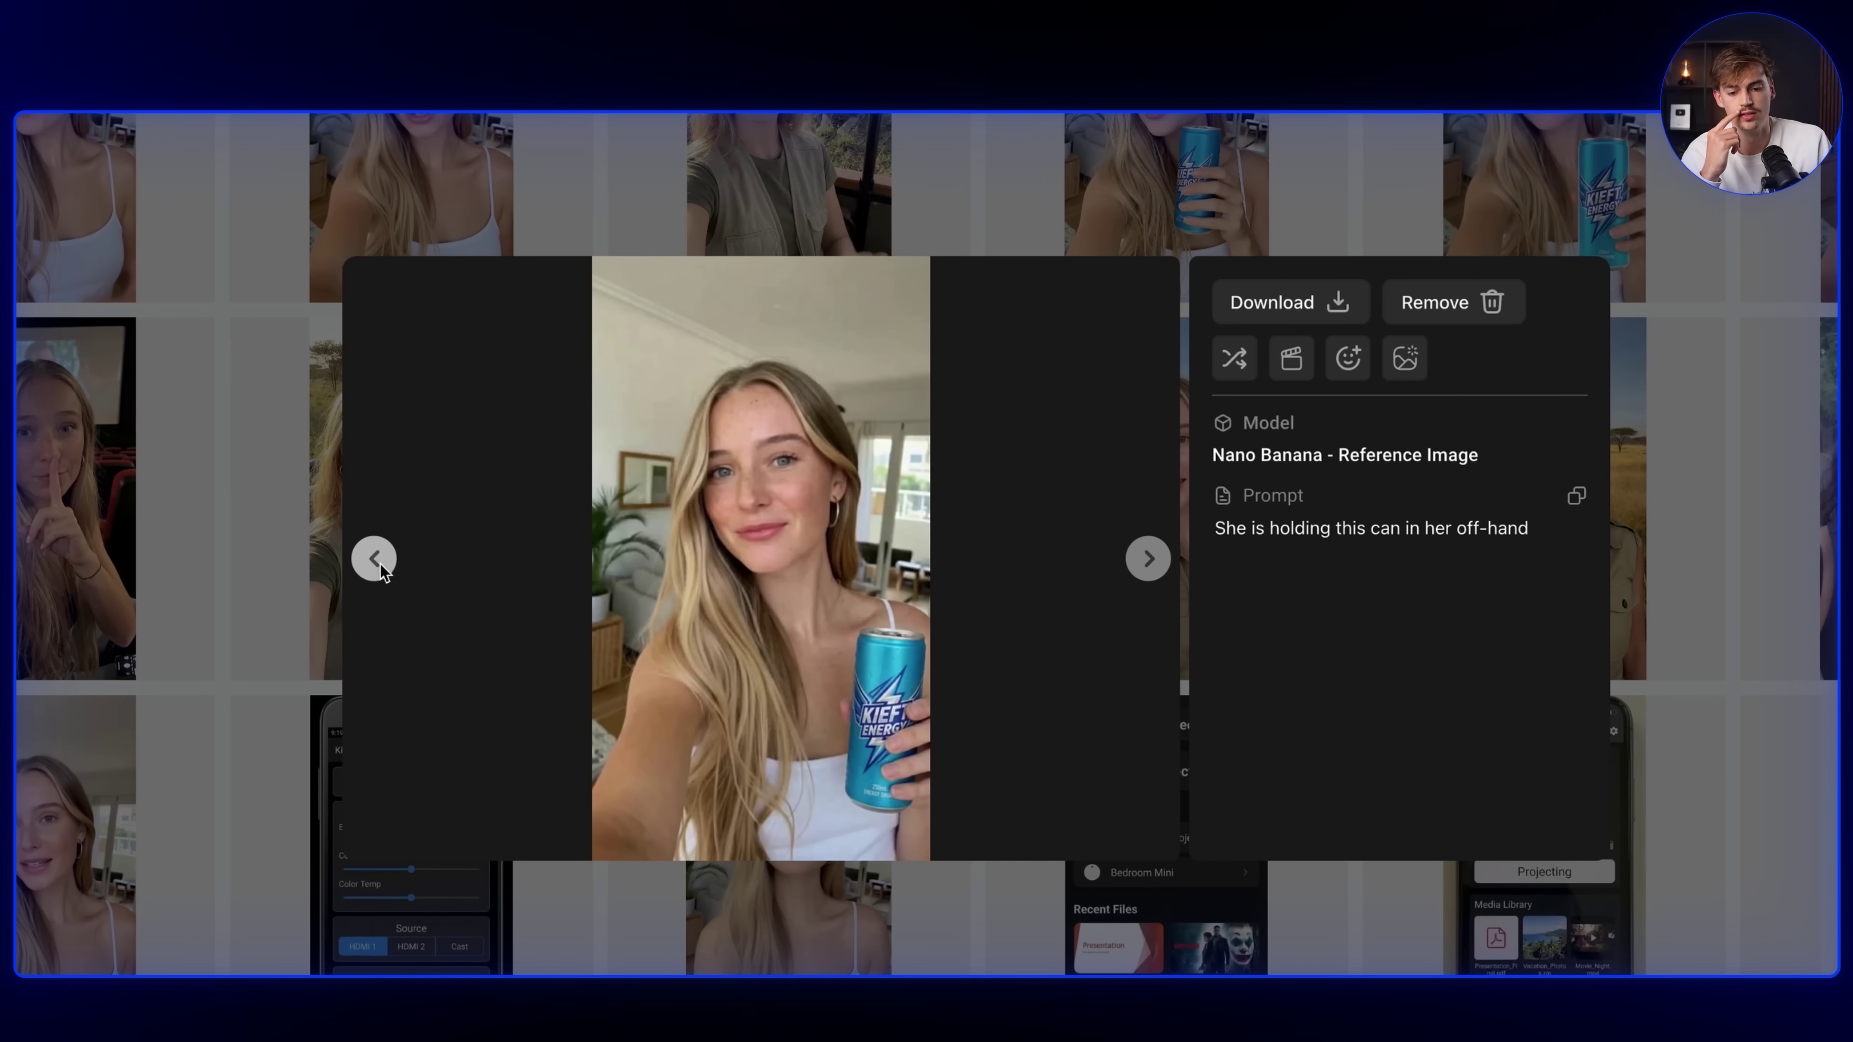
left_click(392, 556)
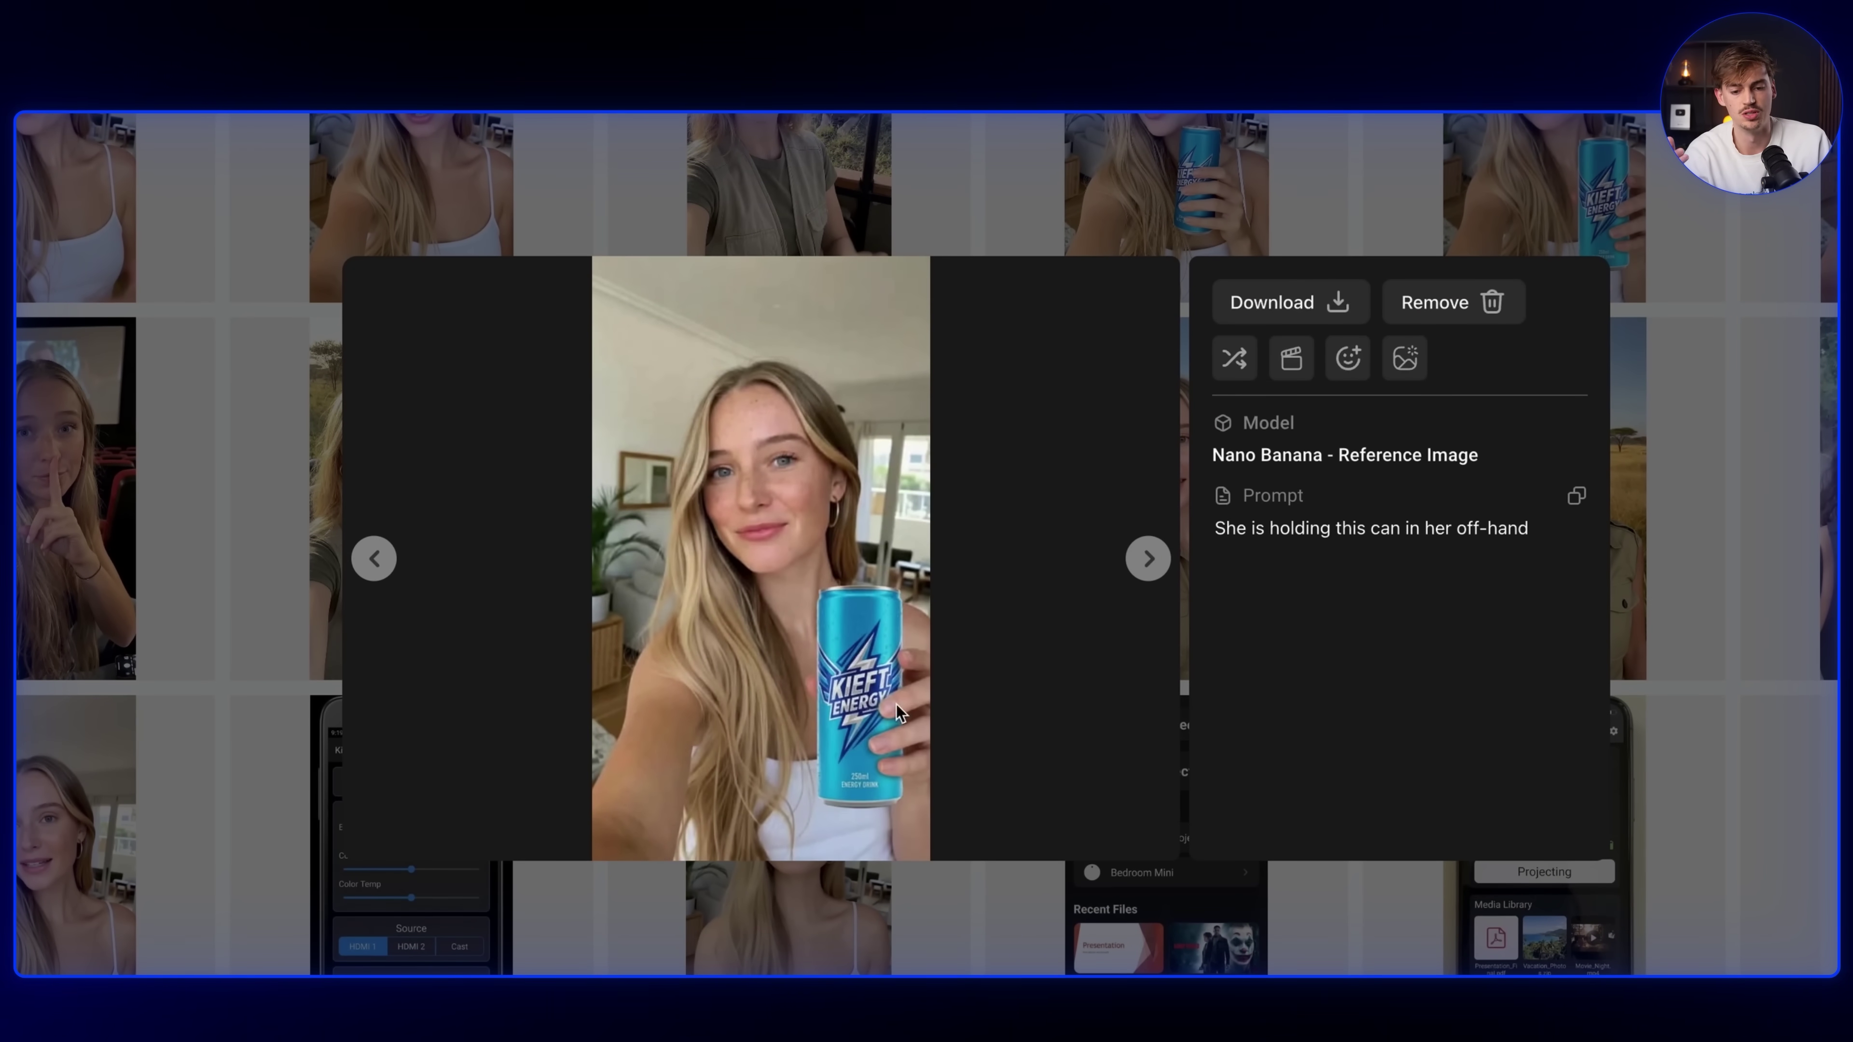
left_click(1146, 561)
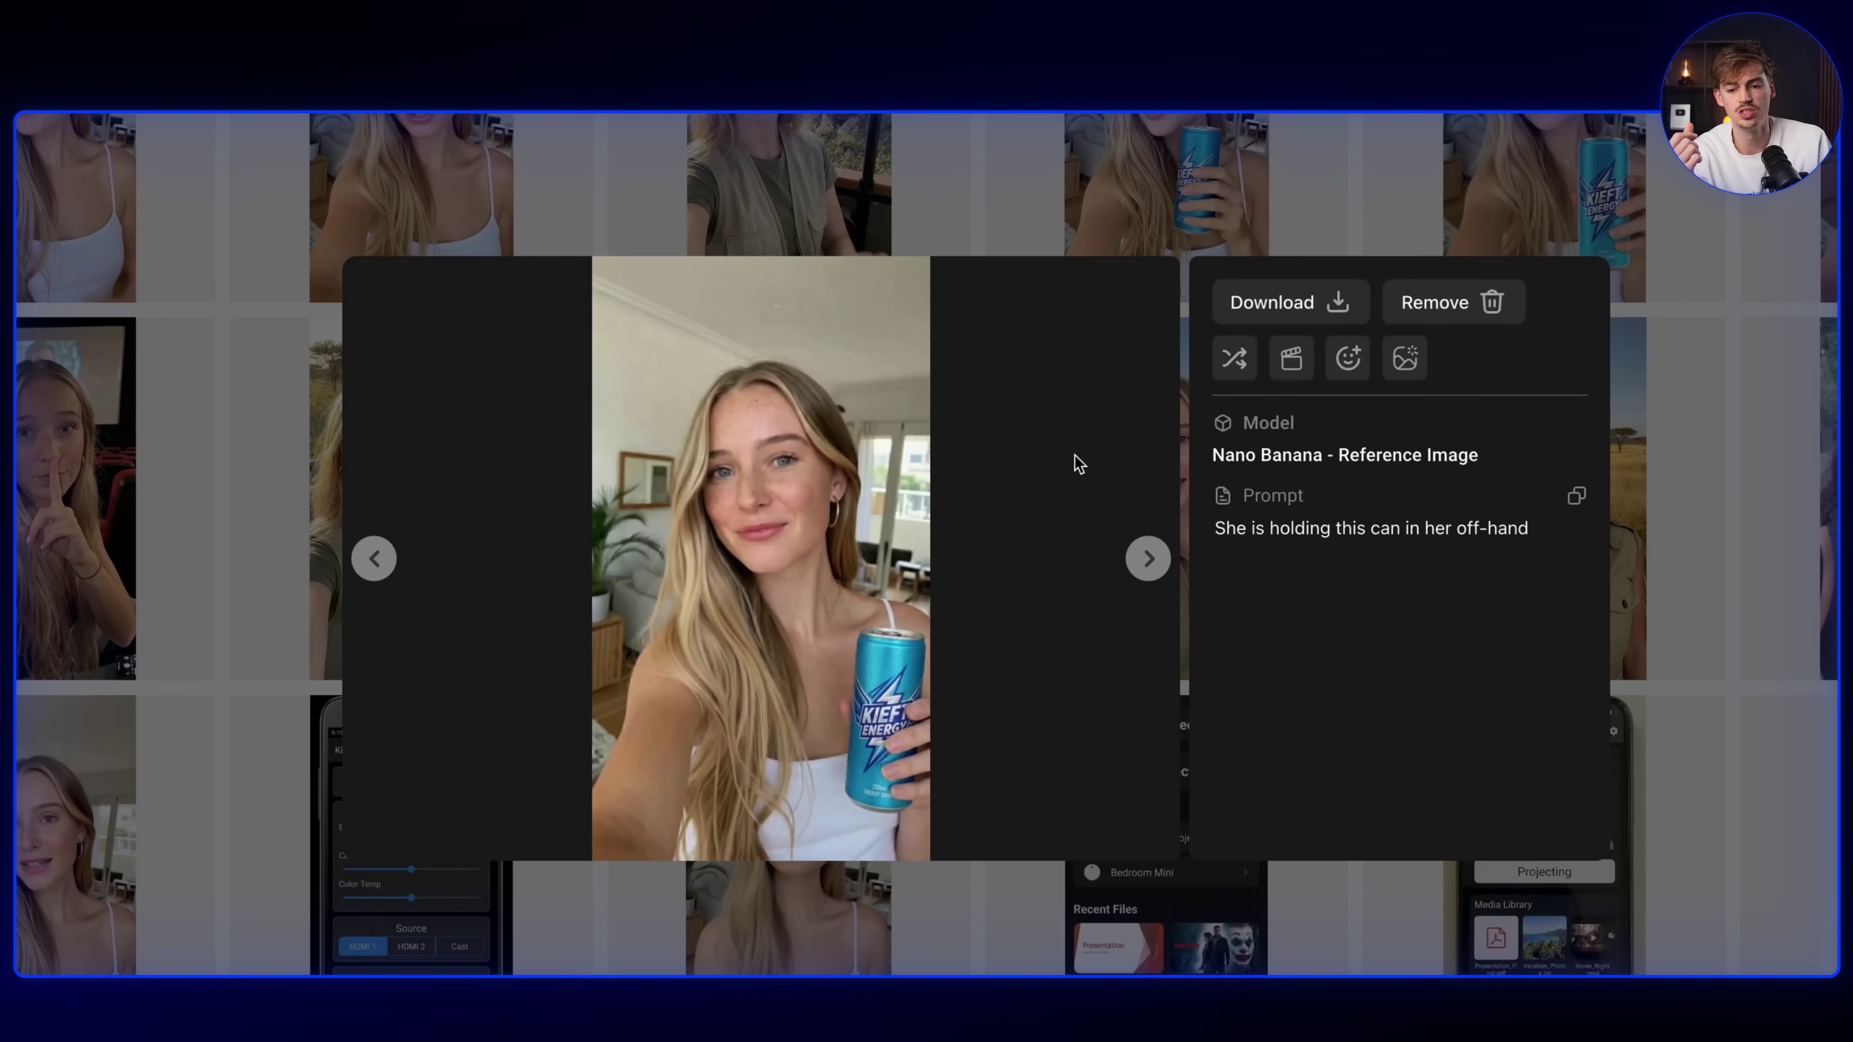
left_click(1291, 359)
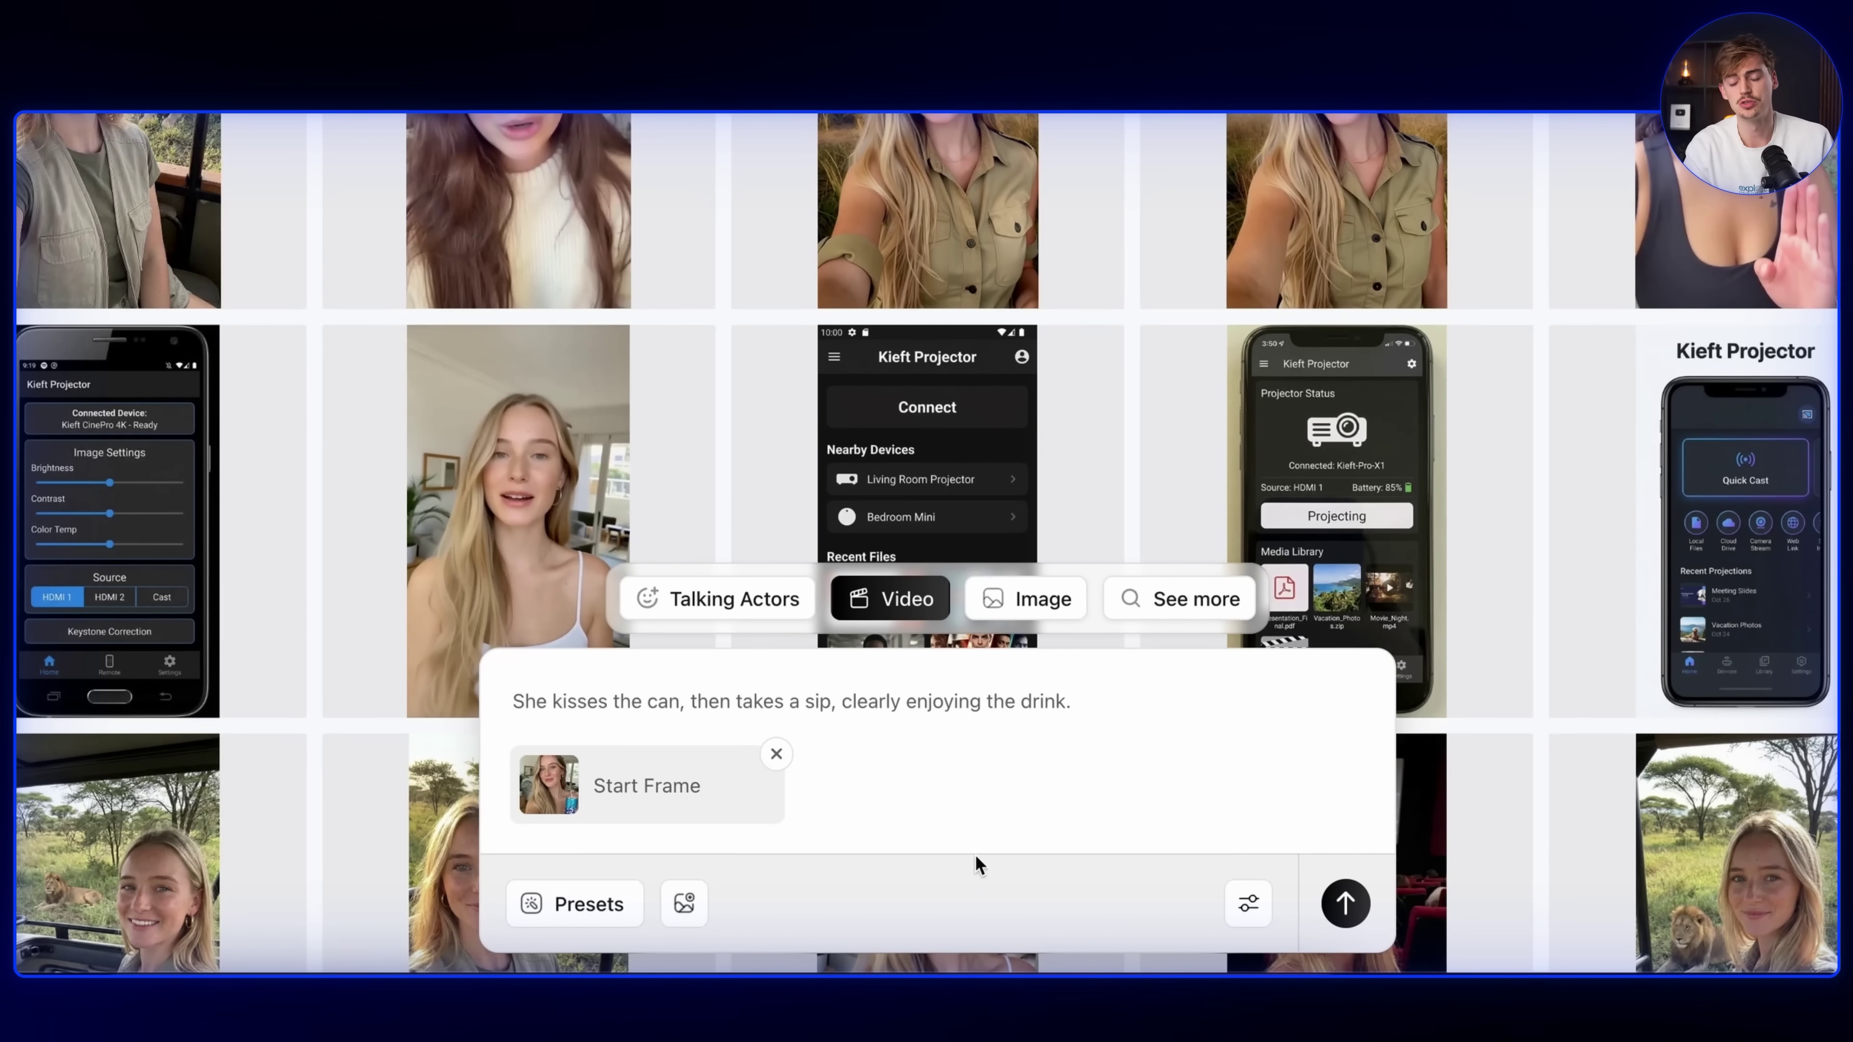
Choose Veo 3.1 as the video model and generate the kiss-and-sip video.
left_click(1249, 909)
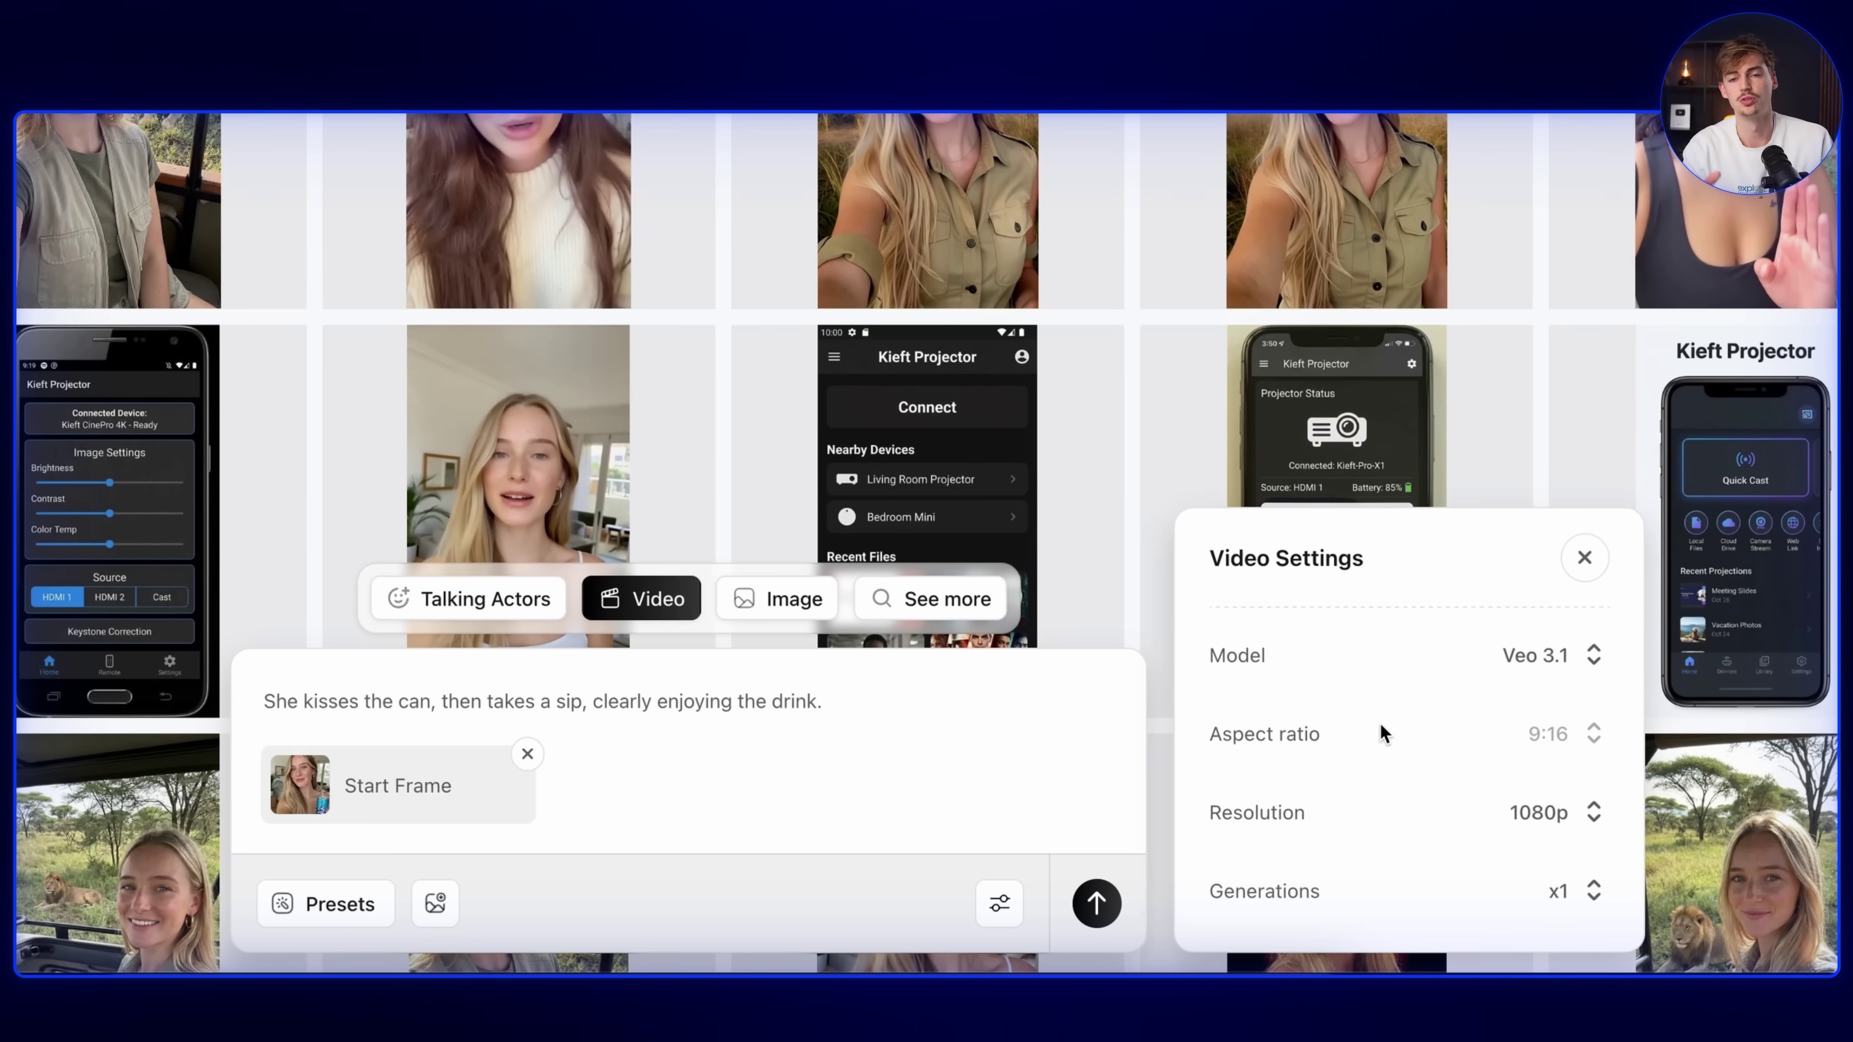
left_click(1525, 655)
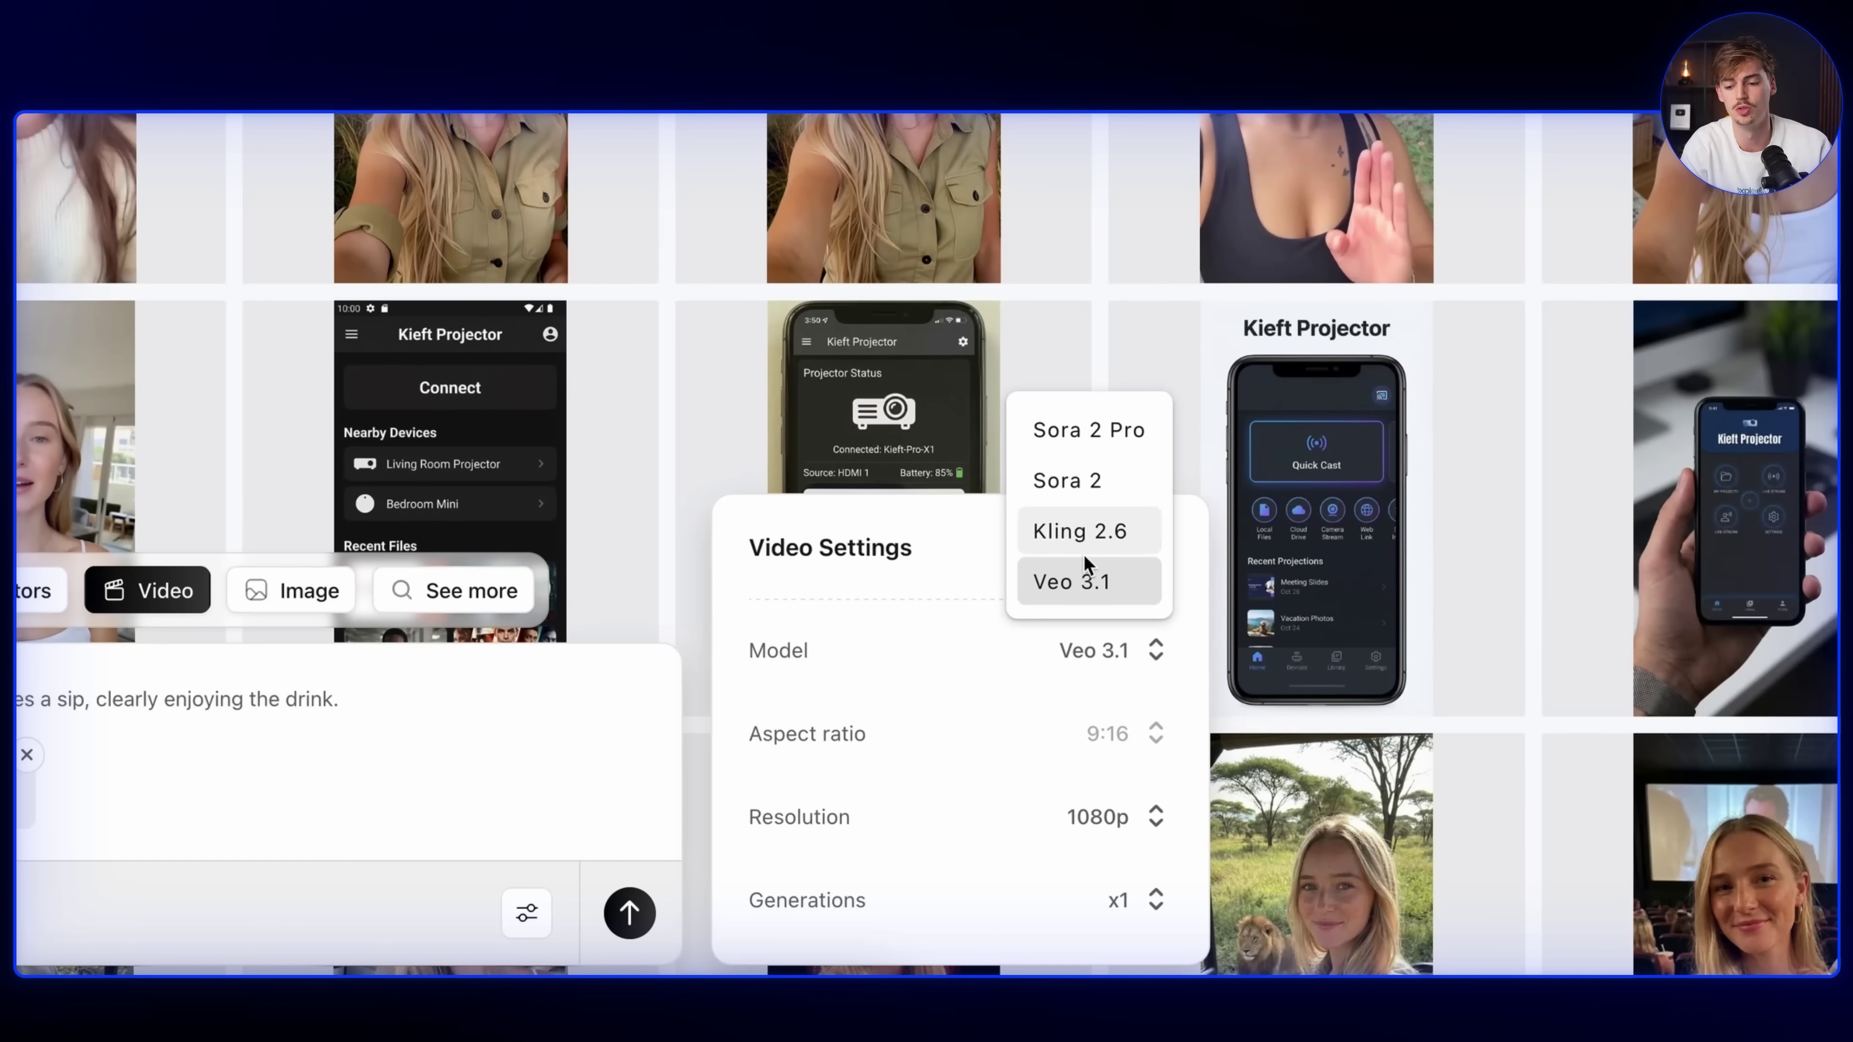
left_click(1072, 583)
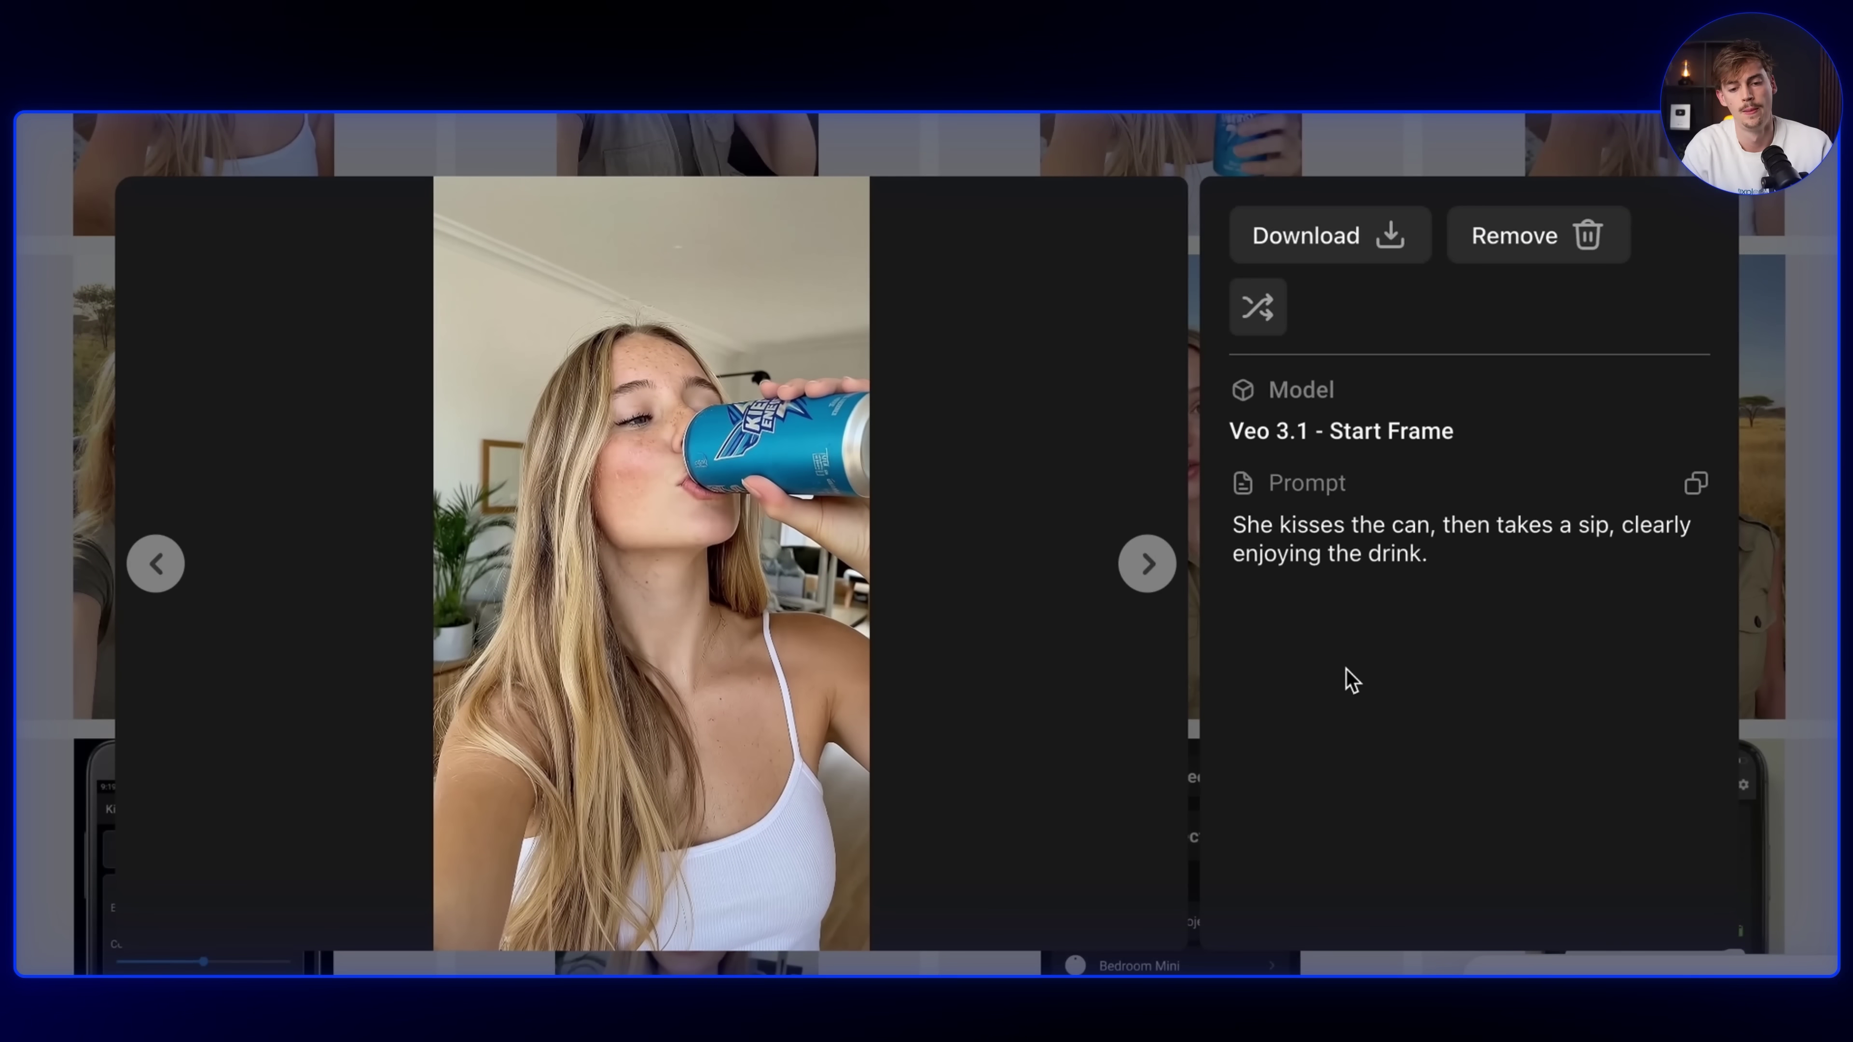
Pause, scrub and replay the generated Veo 3.1 video to review it.
left_click(569, 621)
left_click_drag(194, 921, 225, 920)
left_click(446, 737)
left_click(633, 621)
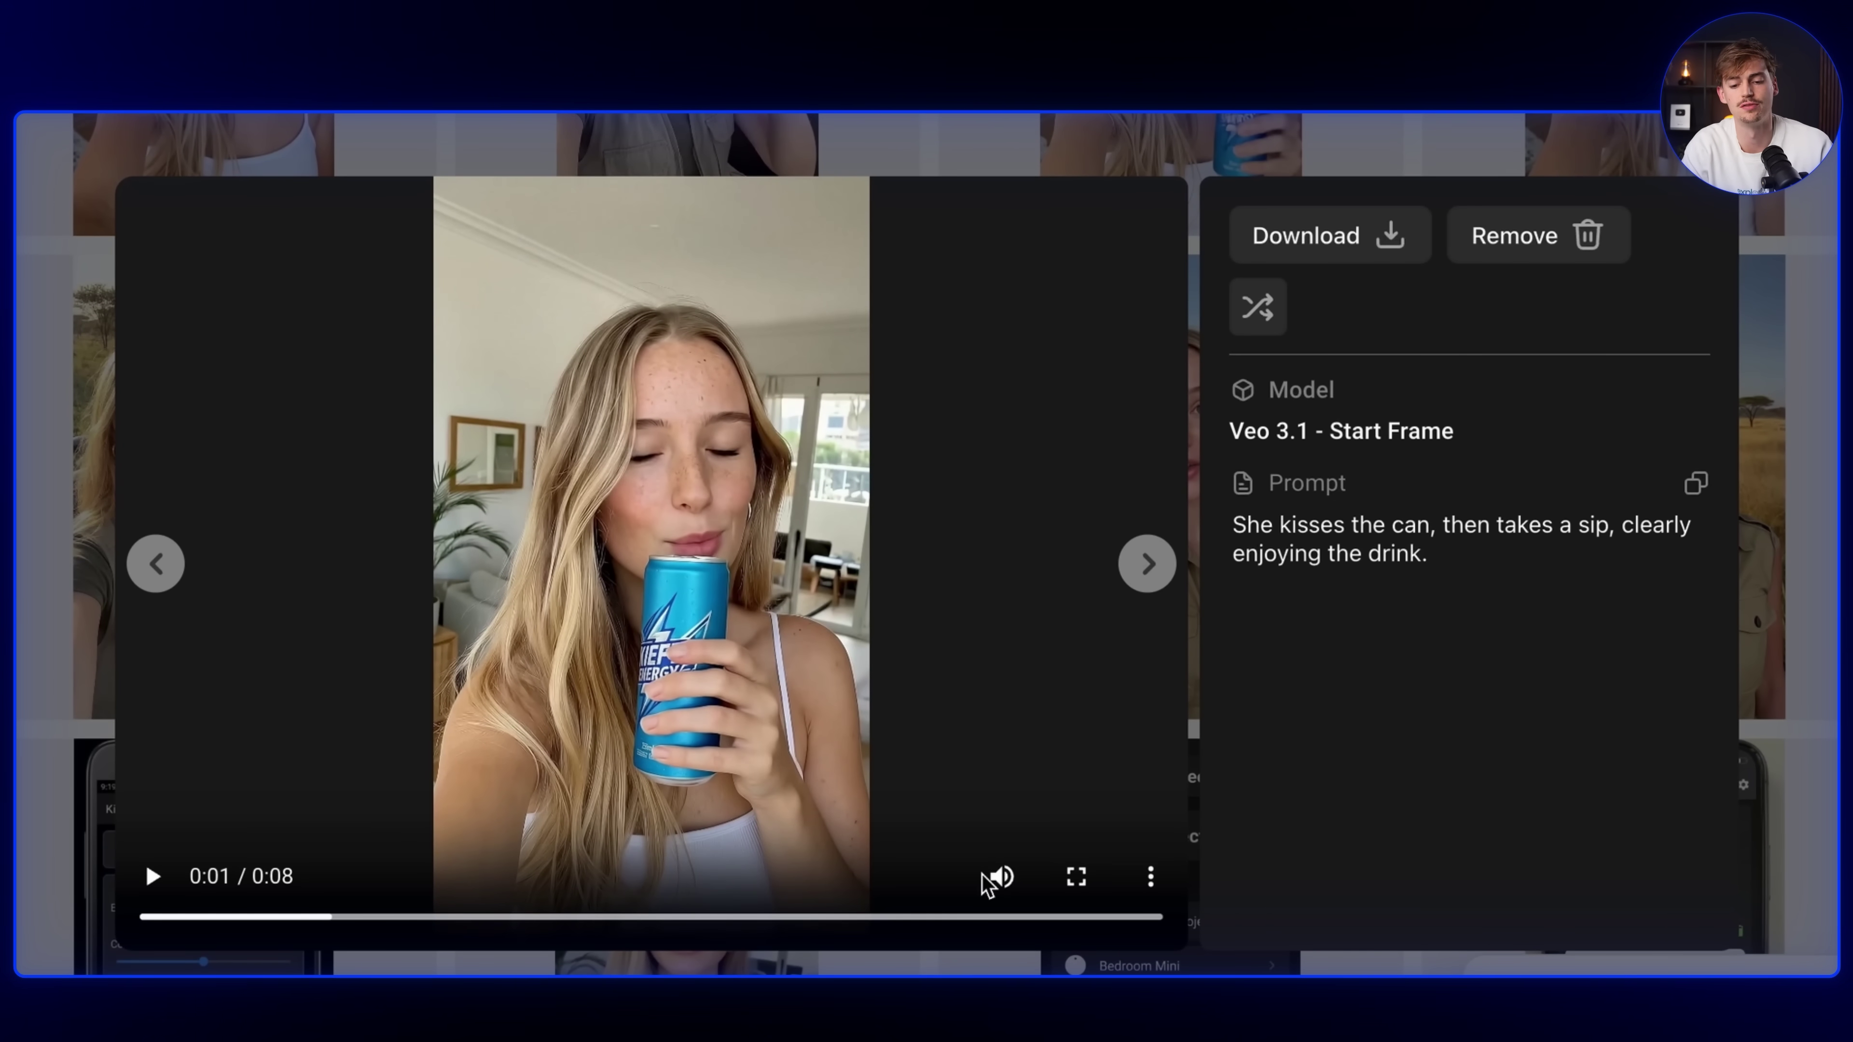
left_click(751, 609)
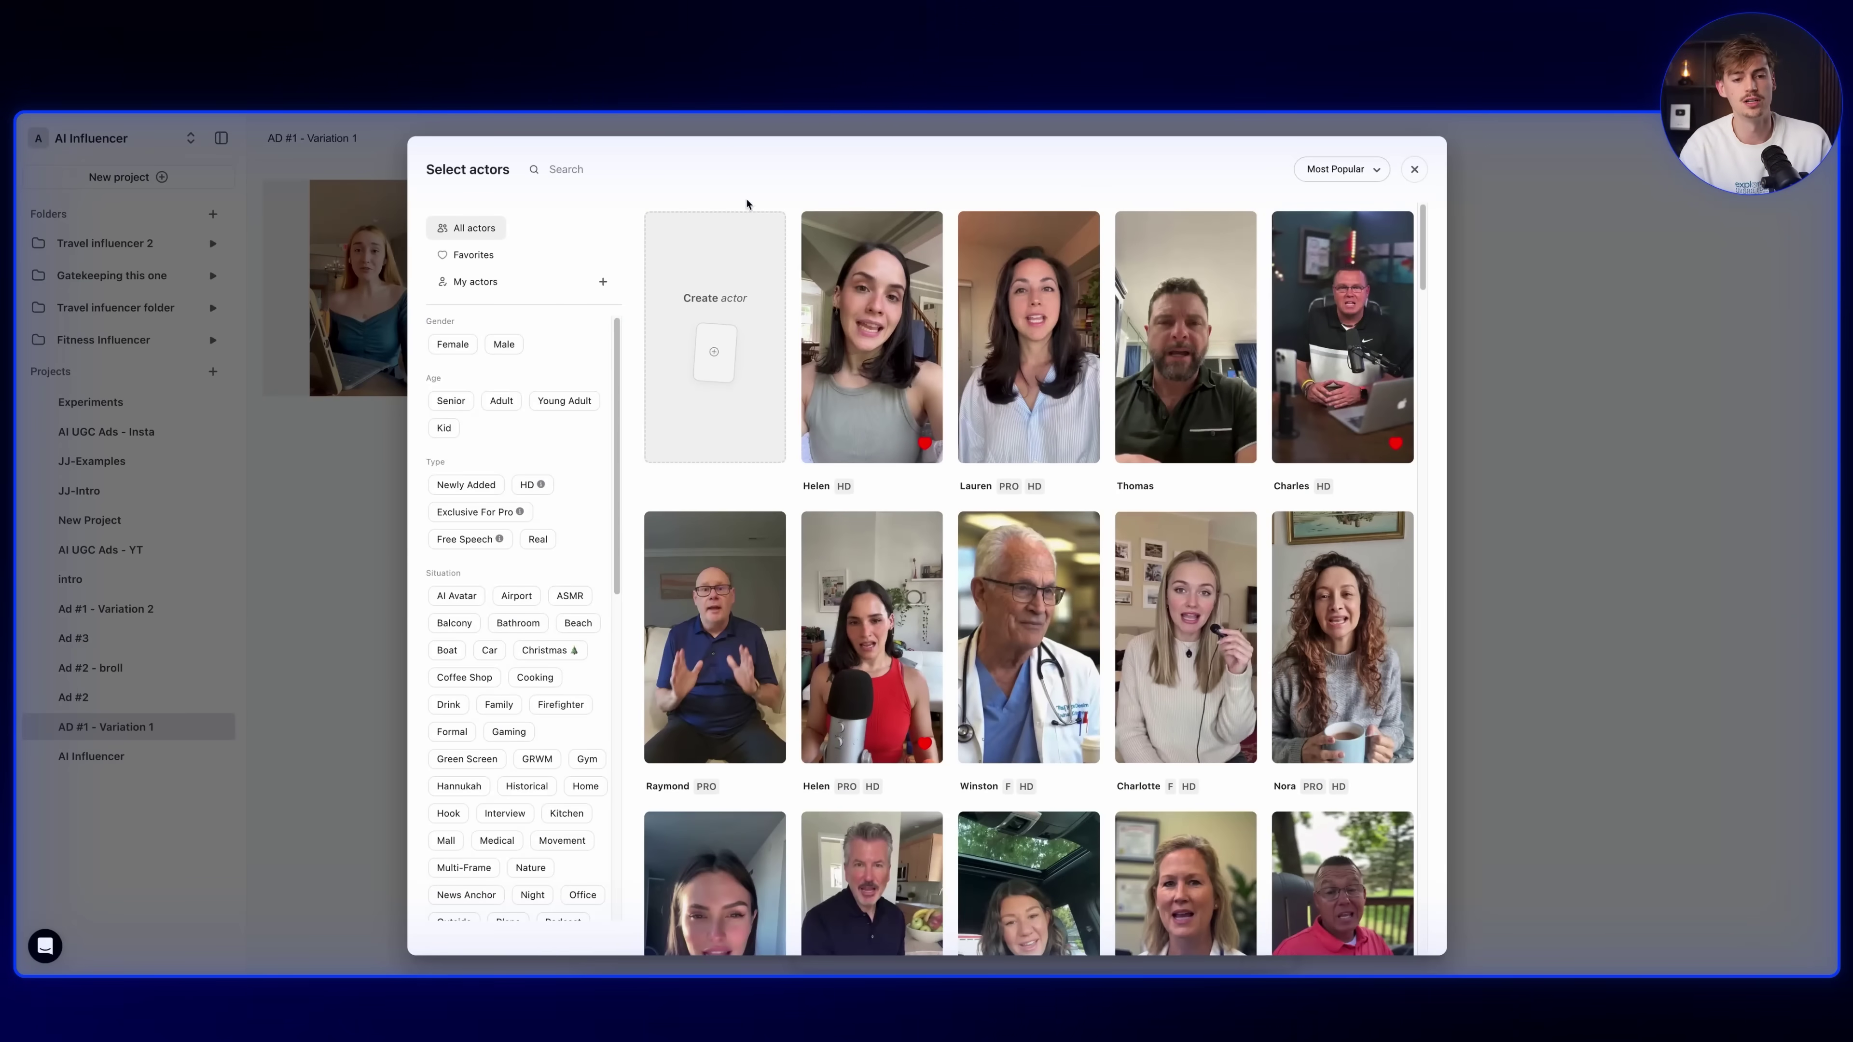
Search 'mar', add Margaret (sitting with a laptop) as the actor, and paste the emotion-tagged script.
type("mar")
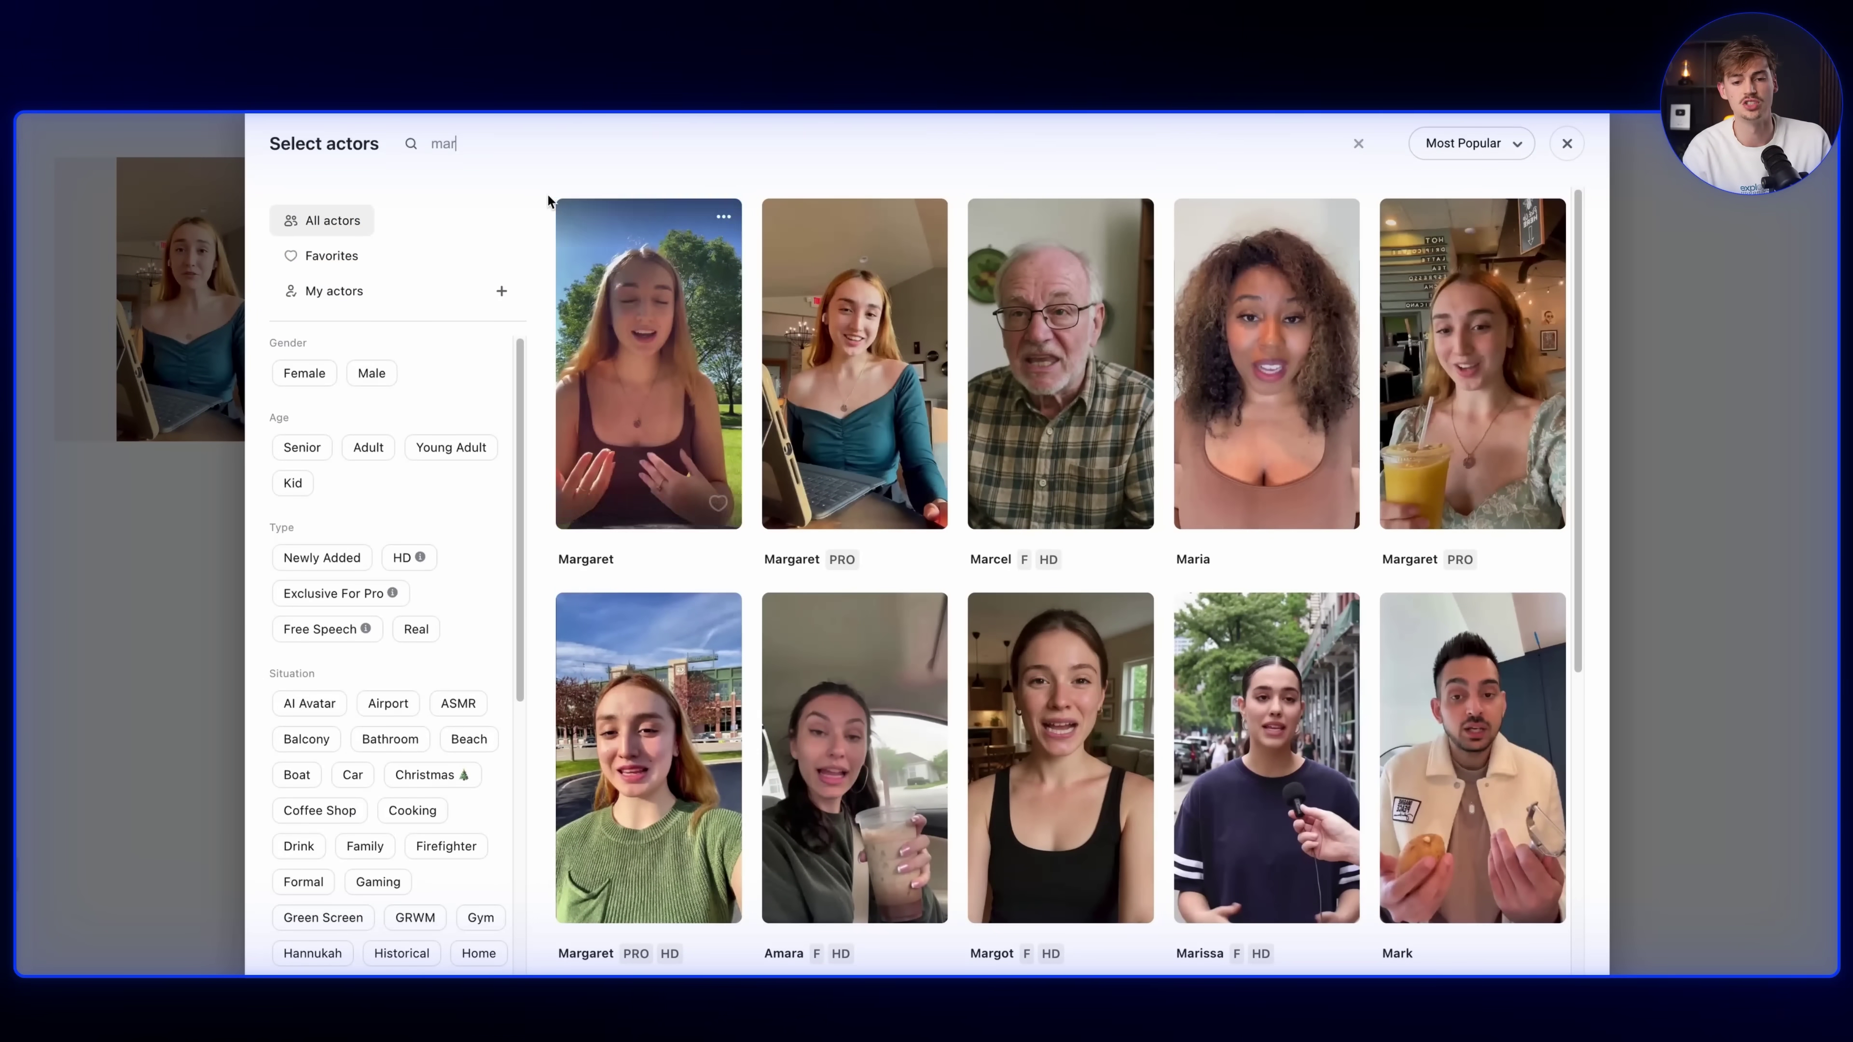
left_click(843, 328)
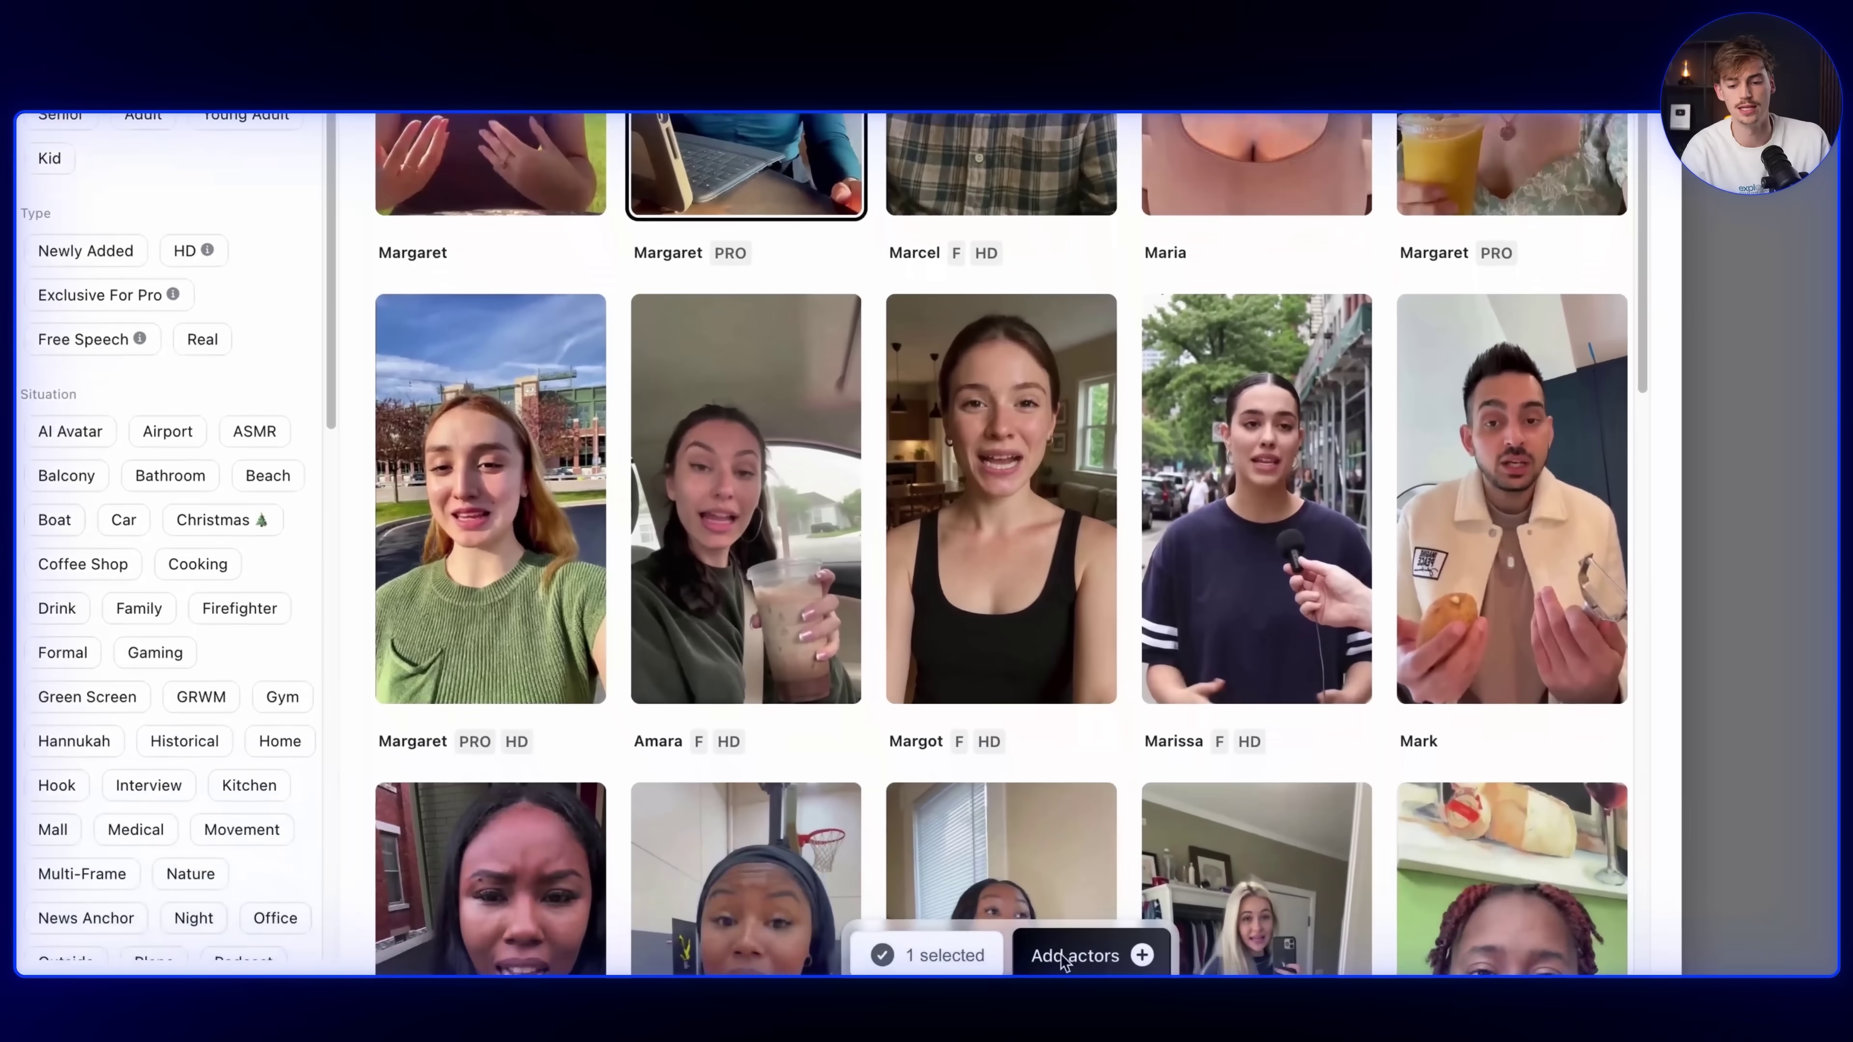
left_click(1092, 952)
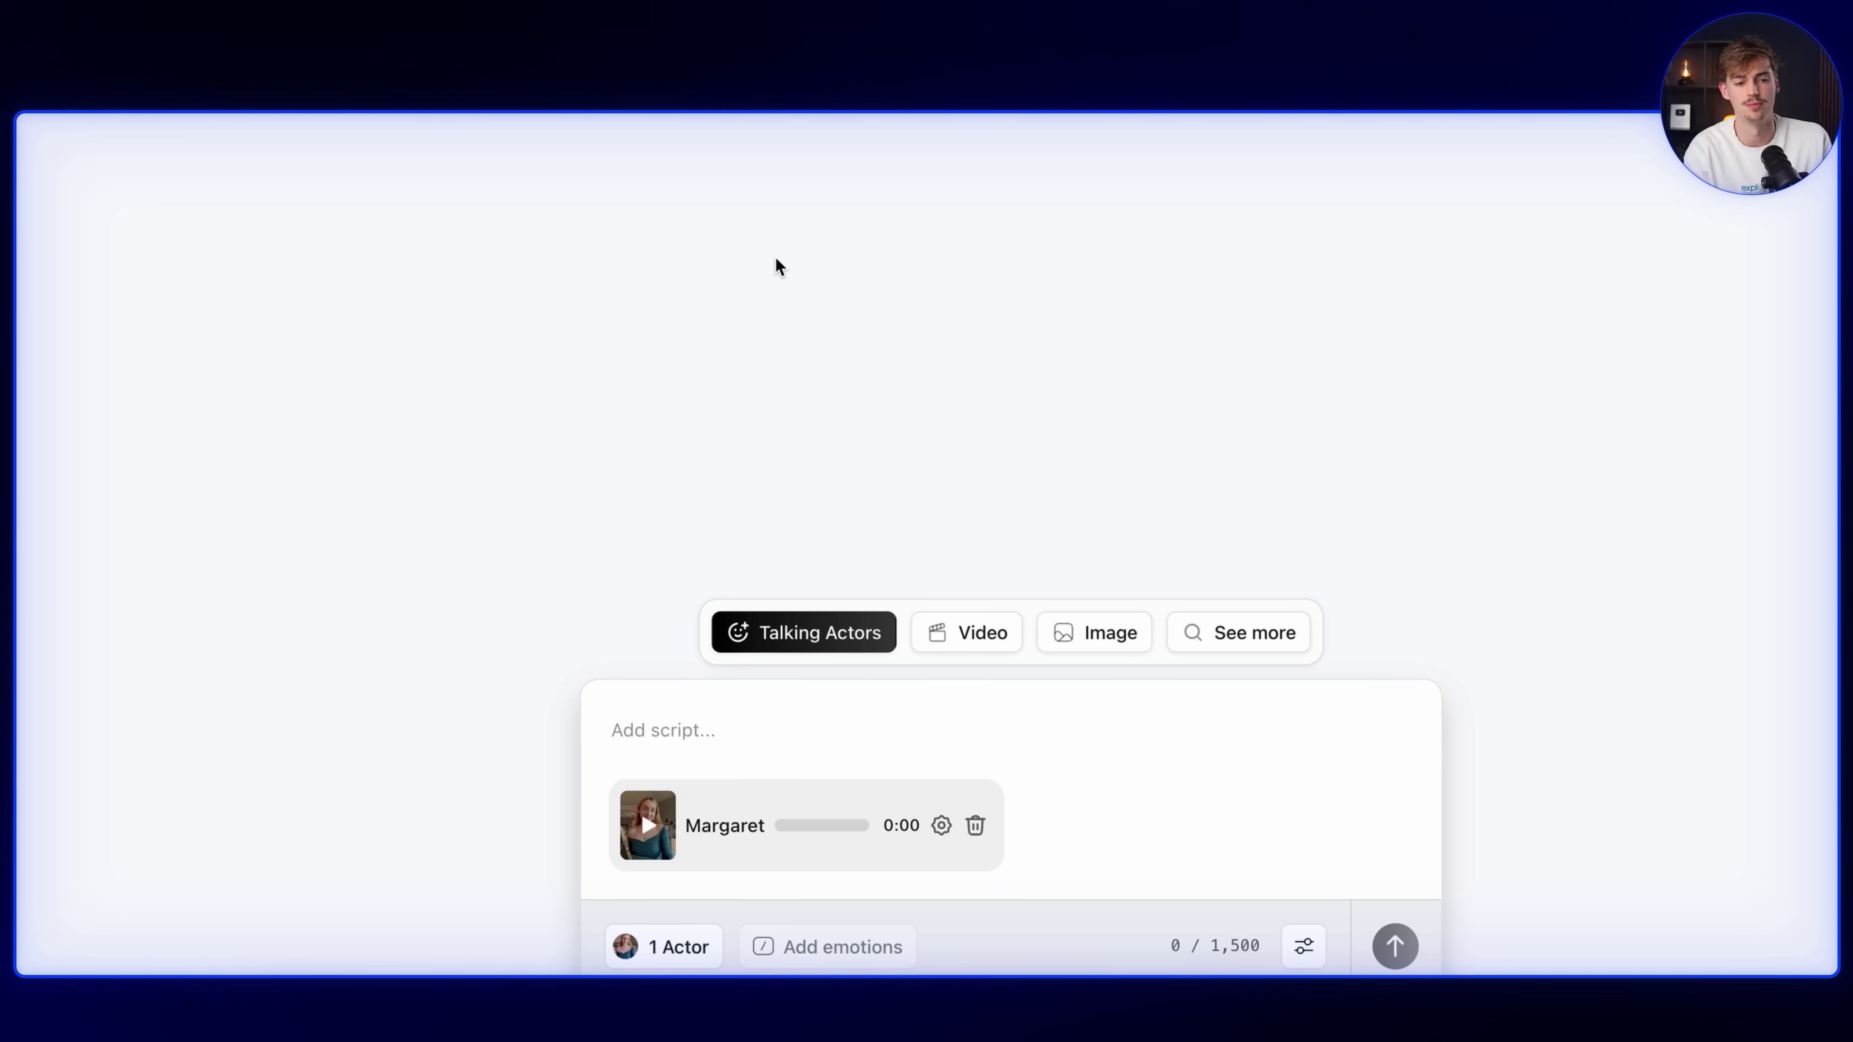
type("/excited AirPods Max be gone! Because these headphones are so much better! They're called the KIEFTs, and they claim their noise-cancelling is five years ahead of everyone else. /curious I tried it, and yeah... they're scary good. I commute on the train every day, and the second I turn on noise cancellation... it's like the whole world disappears. It's so comfy, the sound quality is amazing, yeah.. /laughs just try them /excited")
Highlight the /excited tag, the opening words and the noise-cancelling claim in the script, then clear the highlight.
left_click(549, 524)
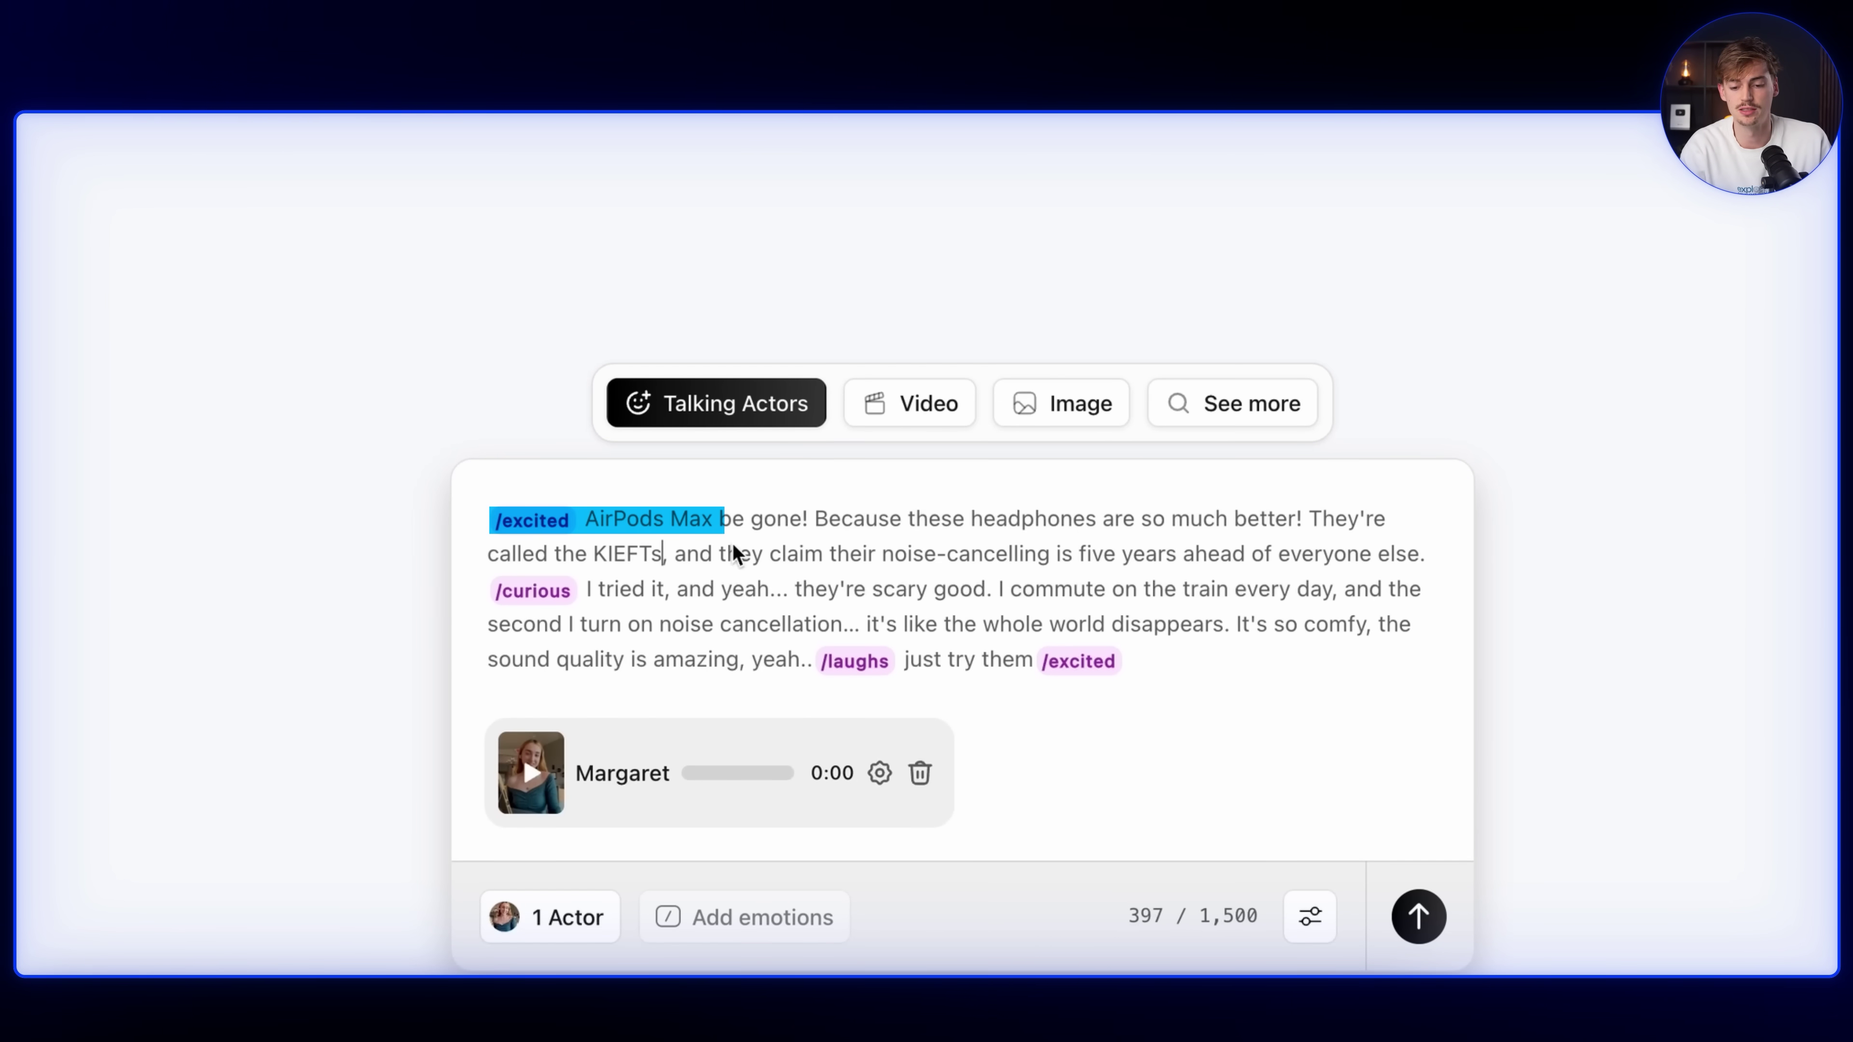
left_click_drag(737, 555, 848, 536)
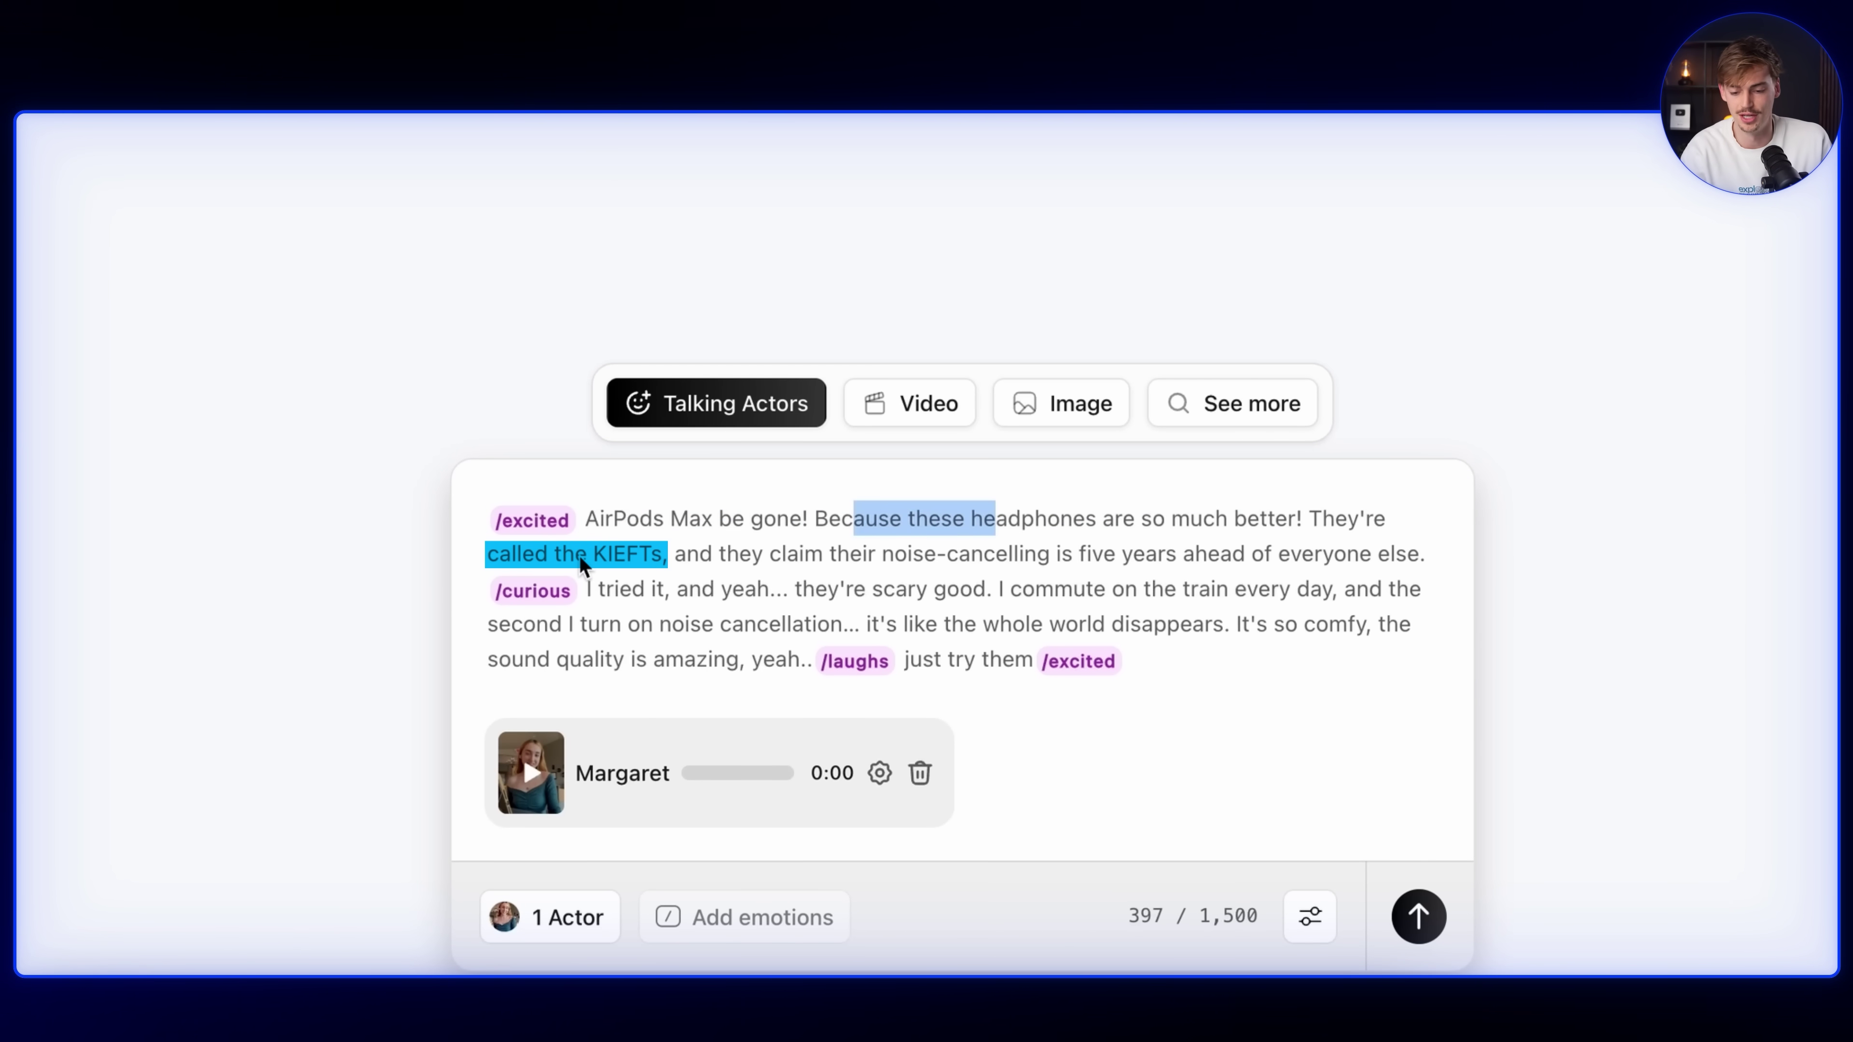
left_click_drag(908, 556, 944, 559)
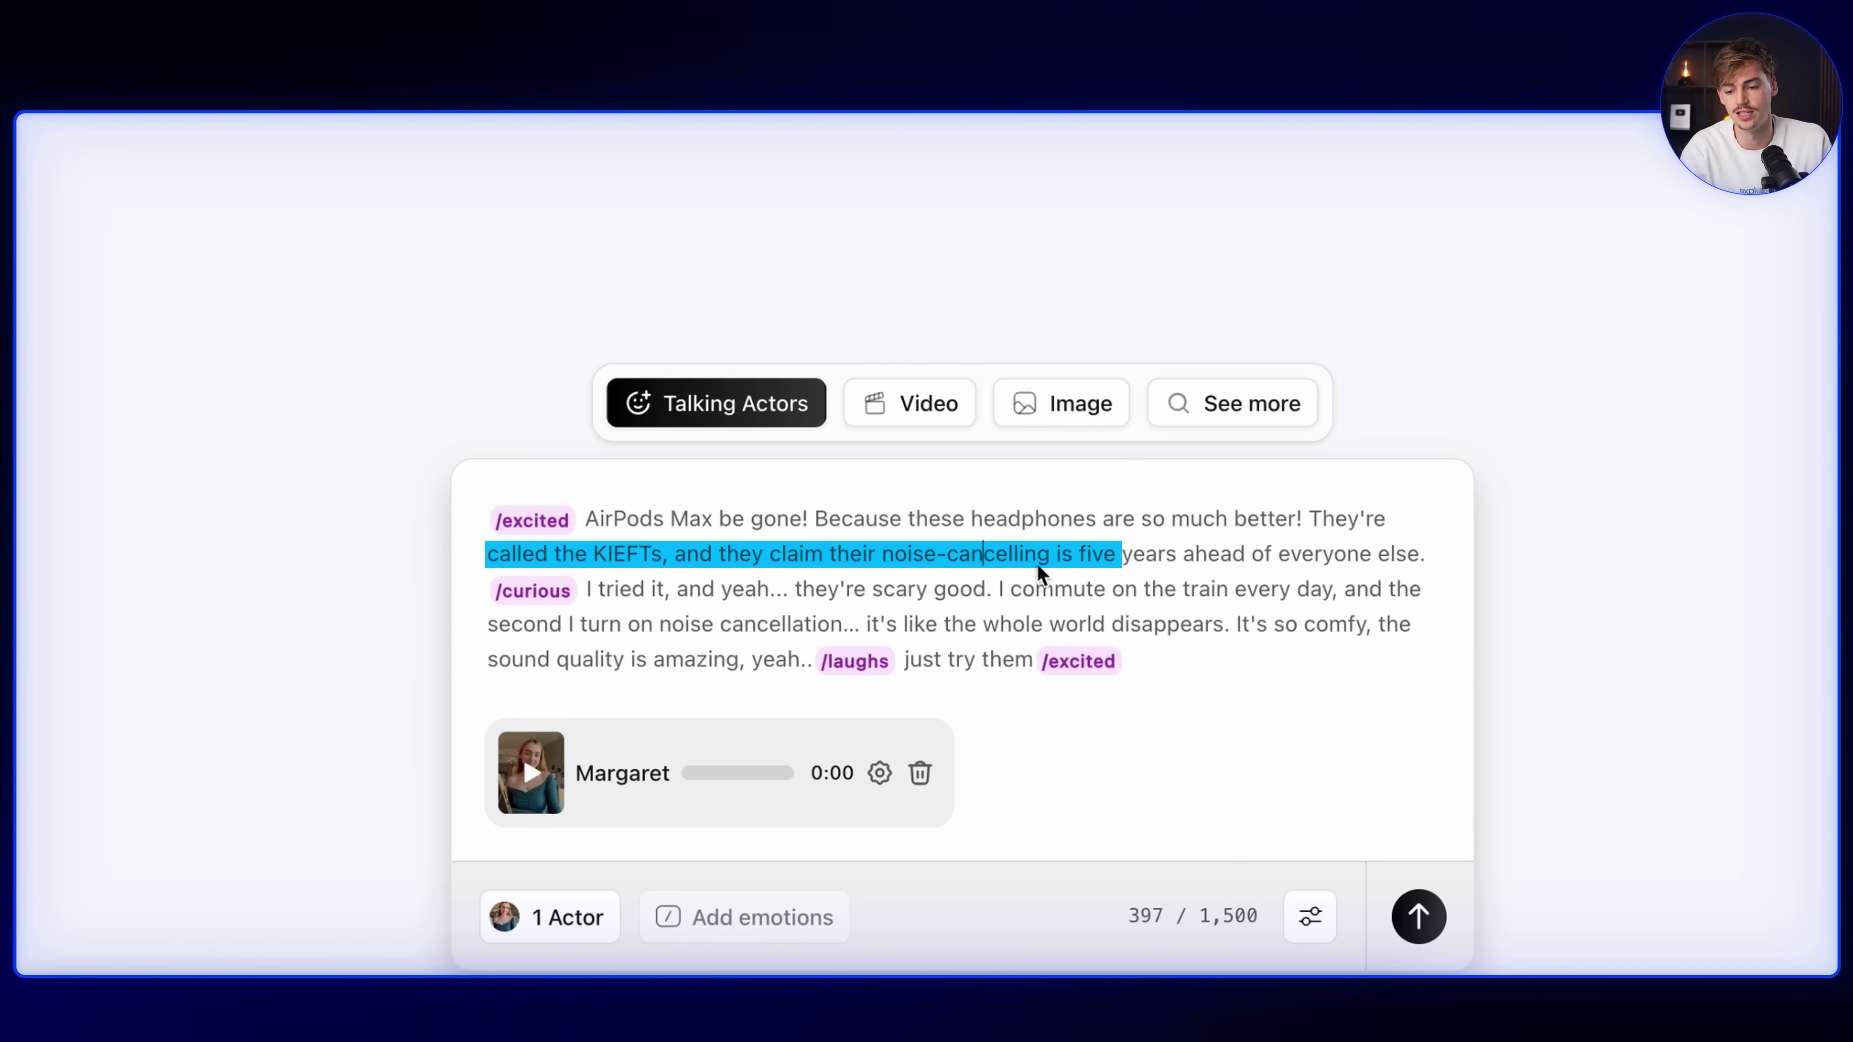
left_click(700, 589)
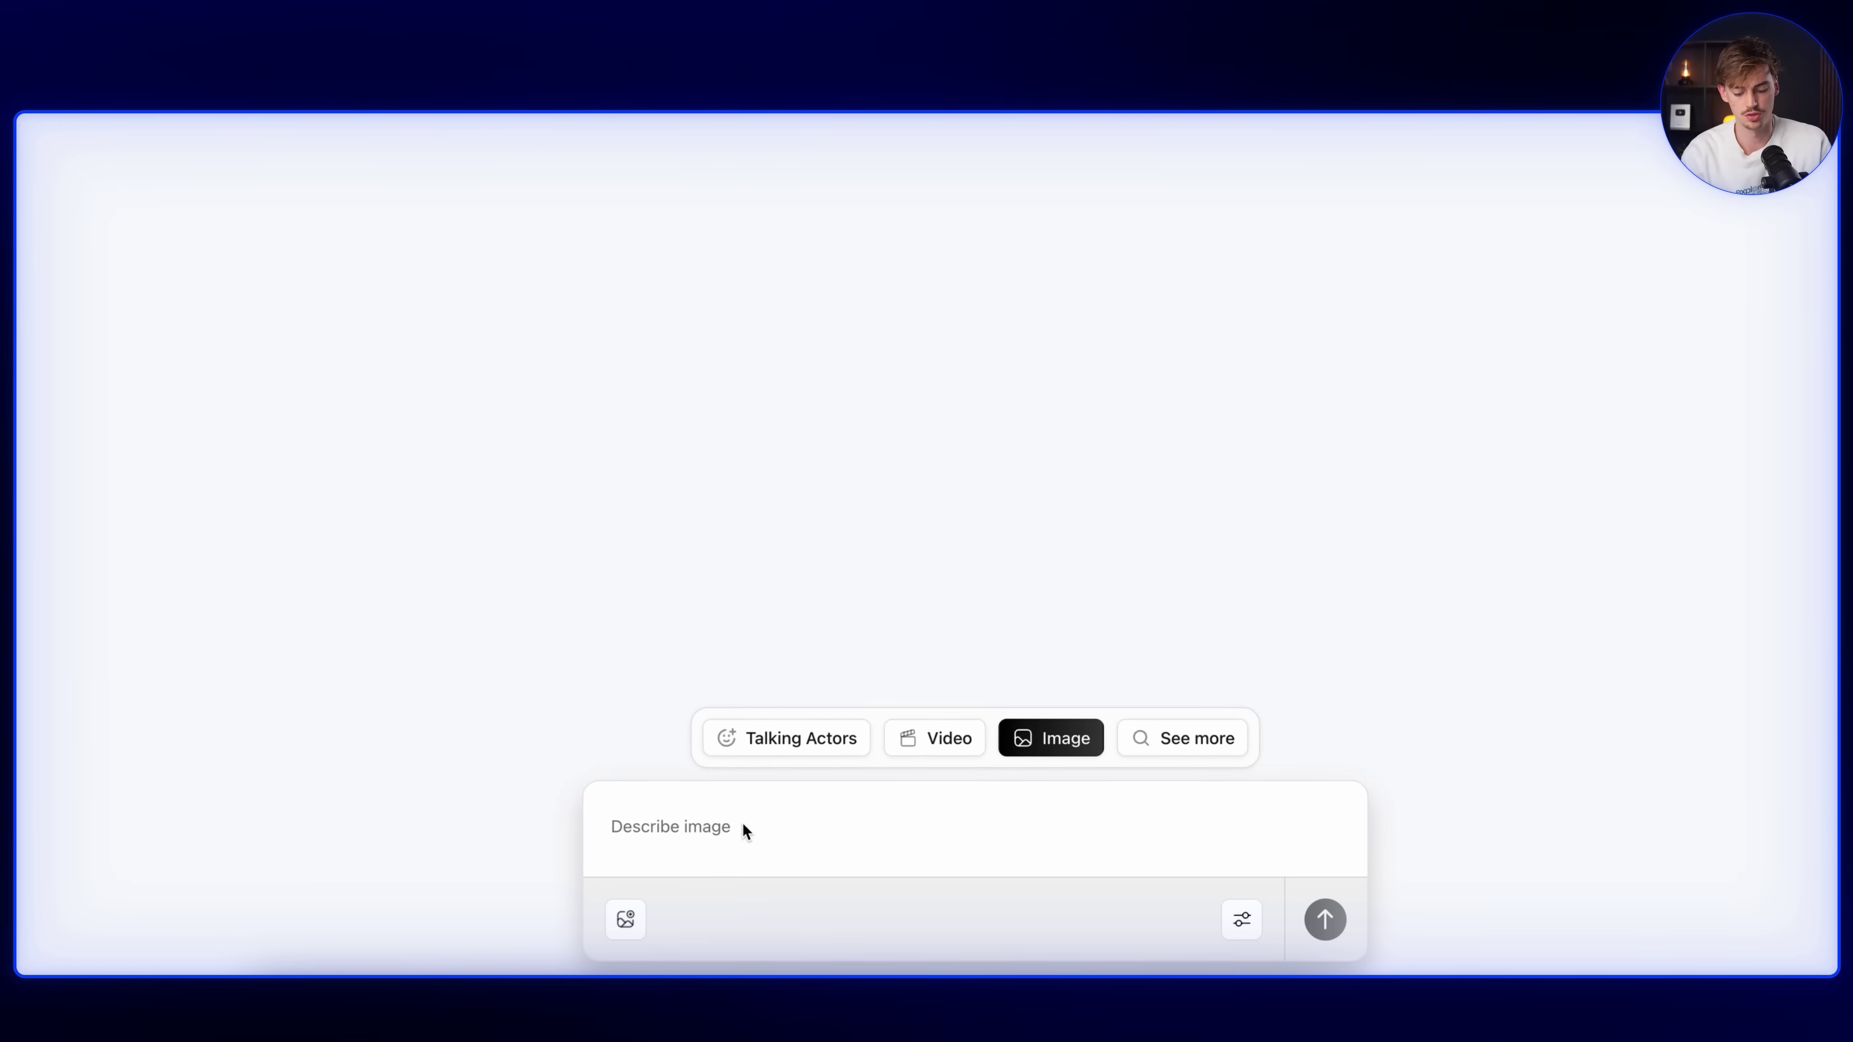
Generate three 9:16 Nano-Banana Pro renders of the KIEFT headphones from the pasted product prompt.
type("ultra-realistic studio front view product render of the Kieft noise-cancelling headphones, premium over-ear design with matte black body and soft yellow accents. soft matte texture, brushed aluminum joints, minimalistic high-end design inspired by Sony WH-1000XM5 and Bang & Olufsen. placed centered on clean white seamless background, soft studio lighting, smooth shadow beneath, ultra-sharp detail, 8K CGI realism, product photography, symmetrical composition.")
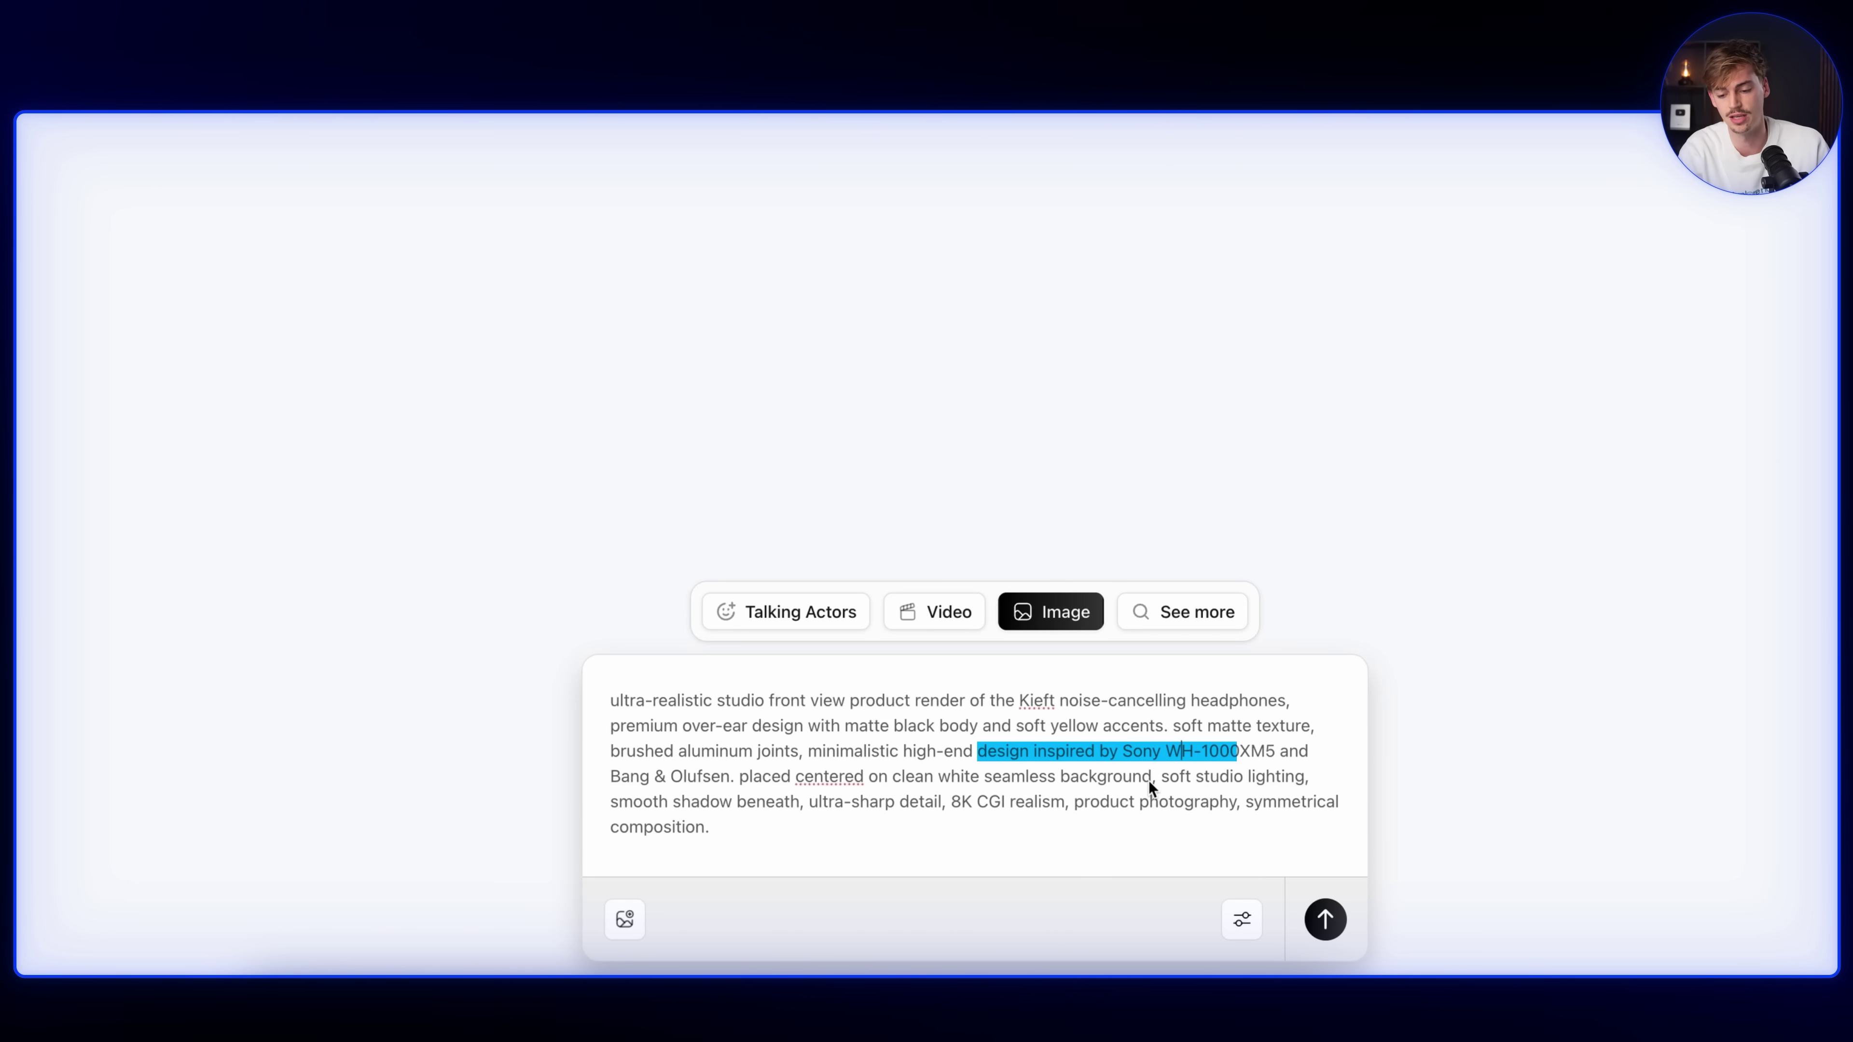
left_click(1242, 921)
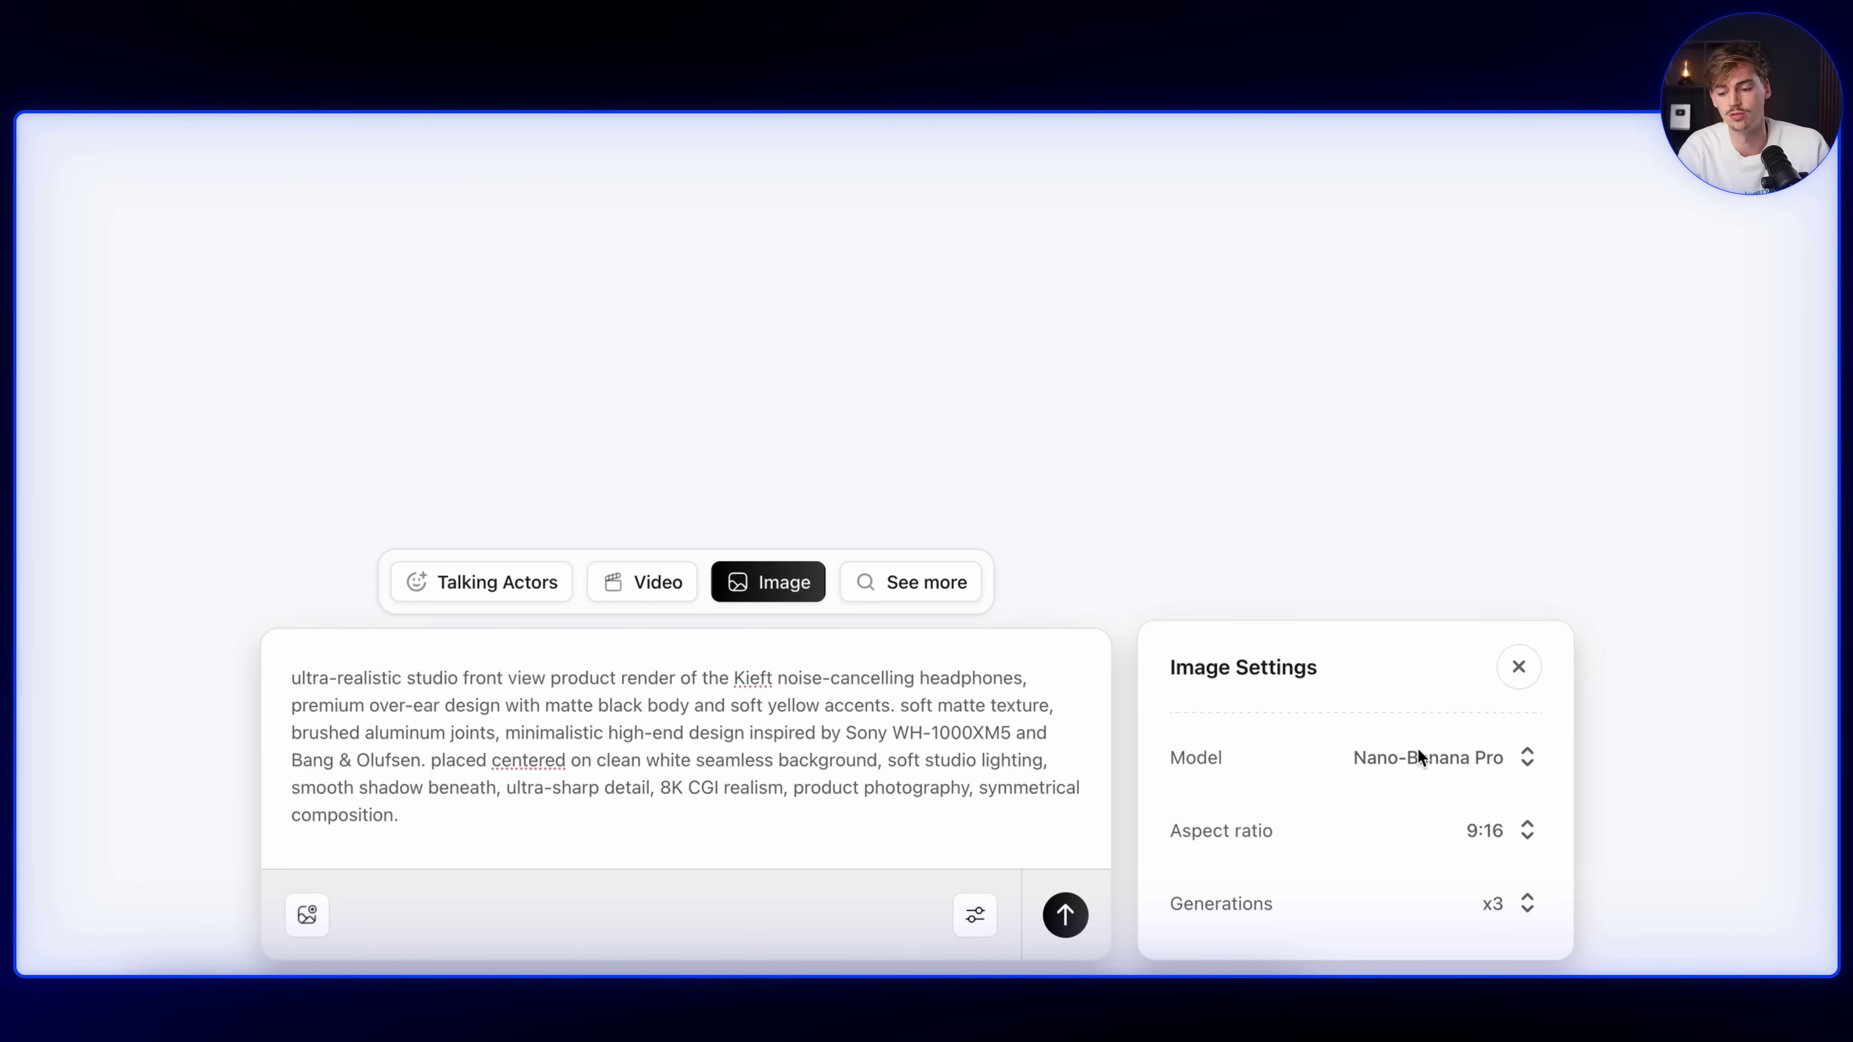
left_click(1423, 761)
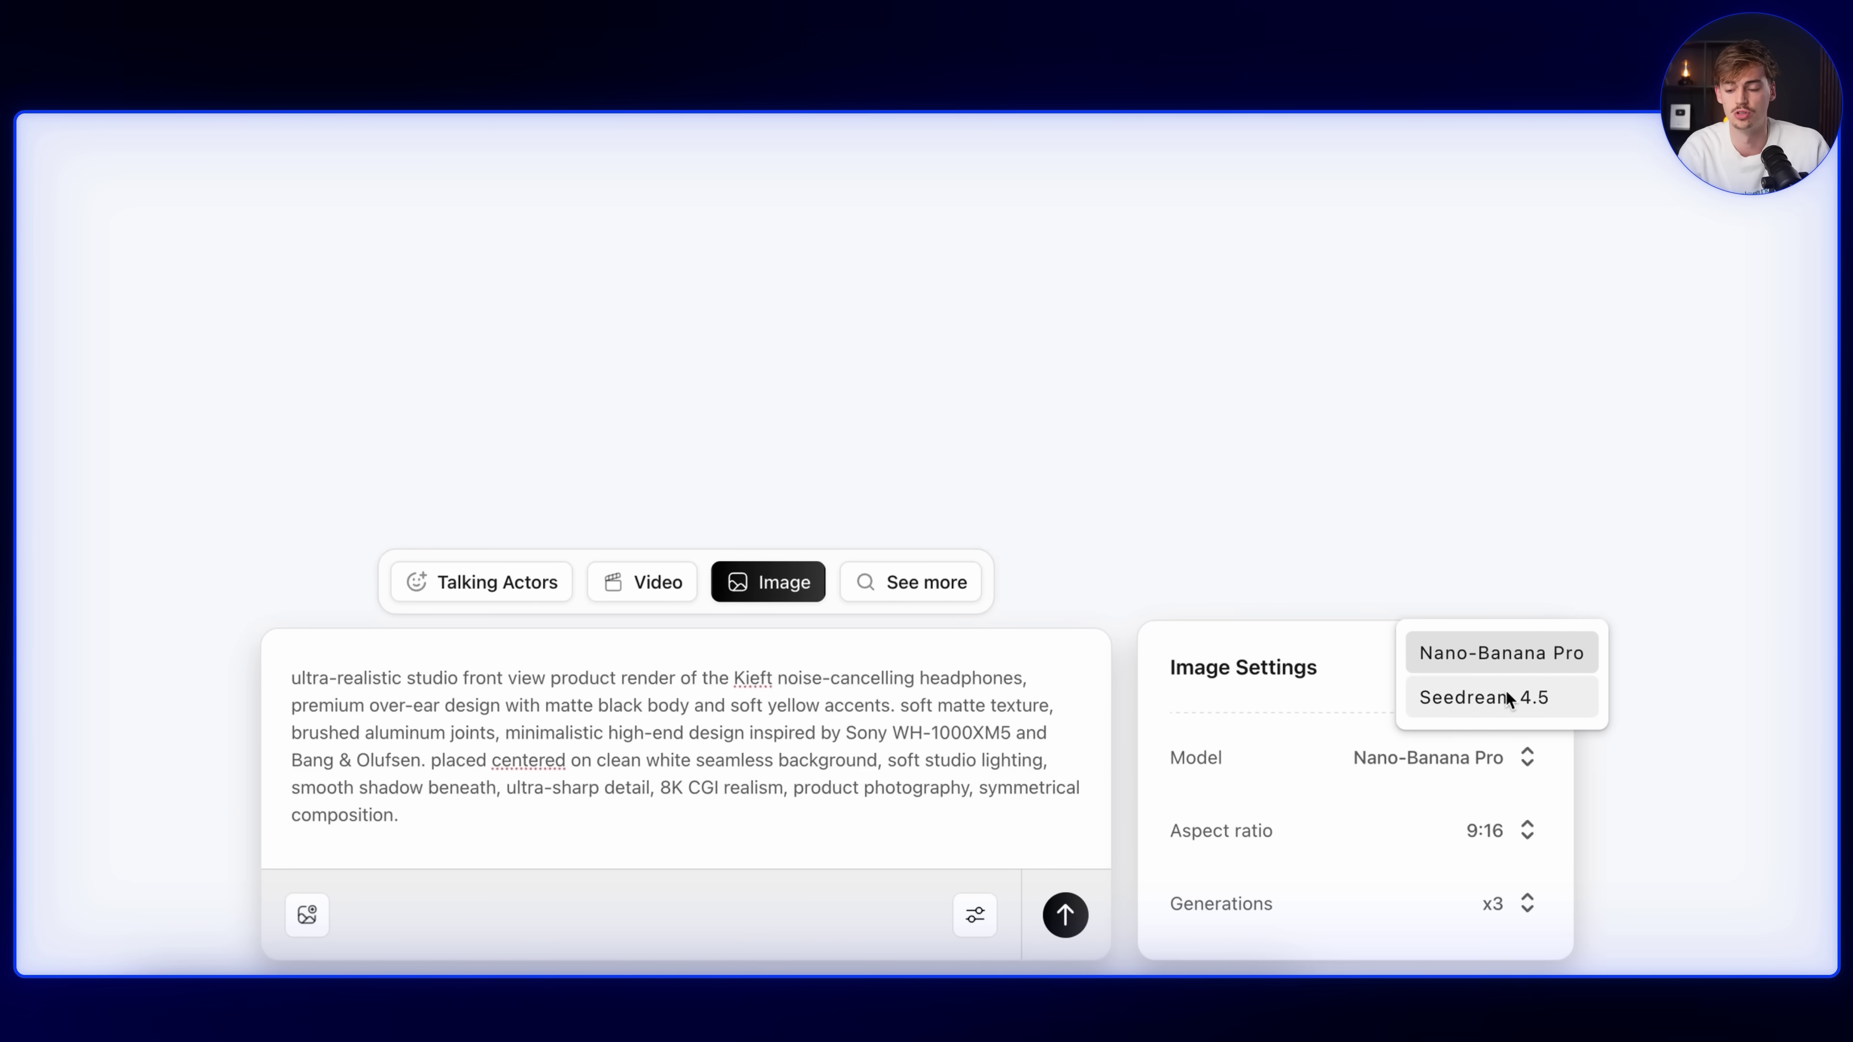
left_click(1350, 786)
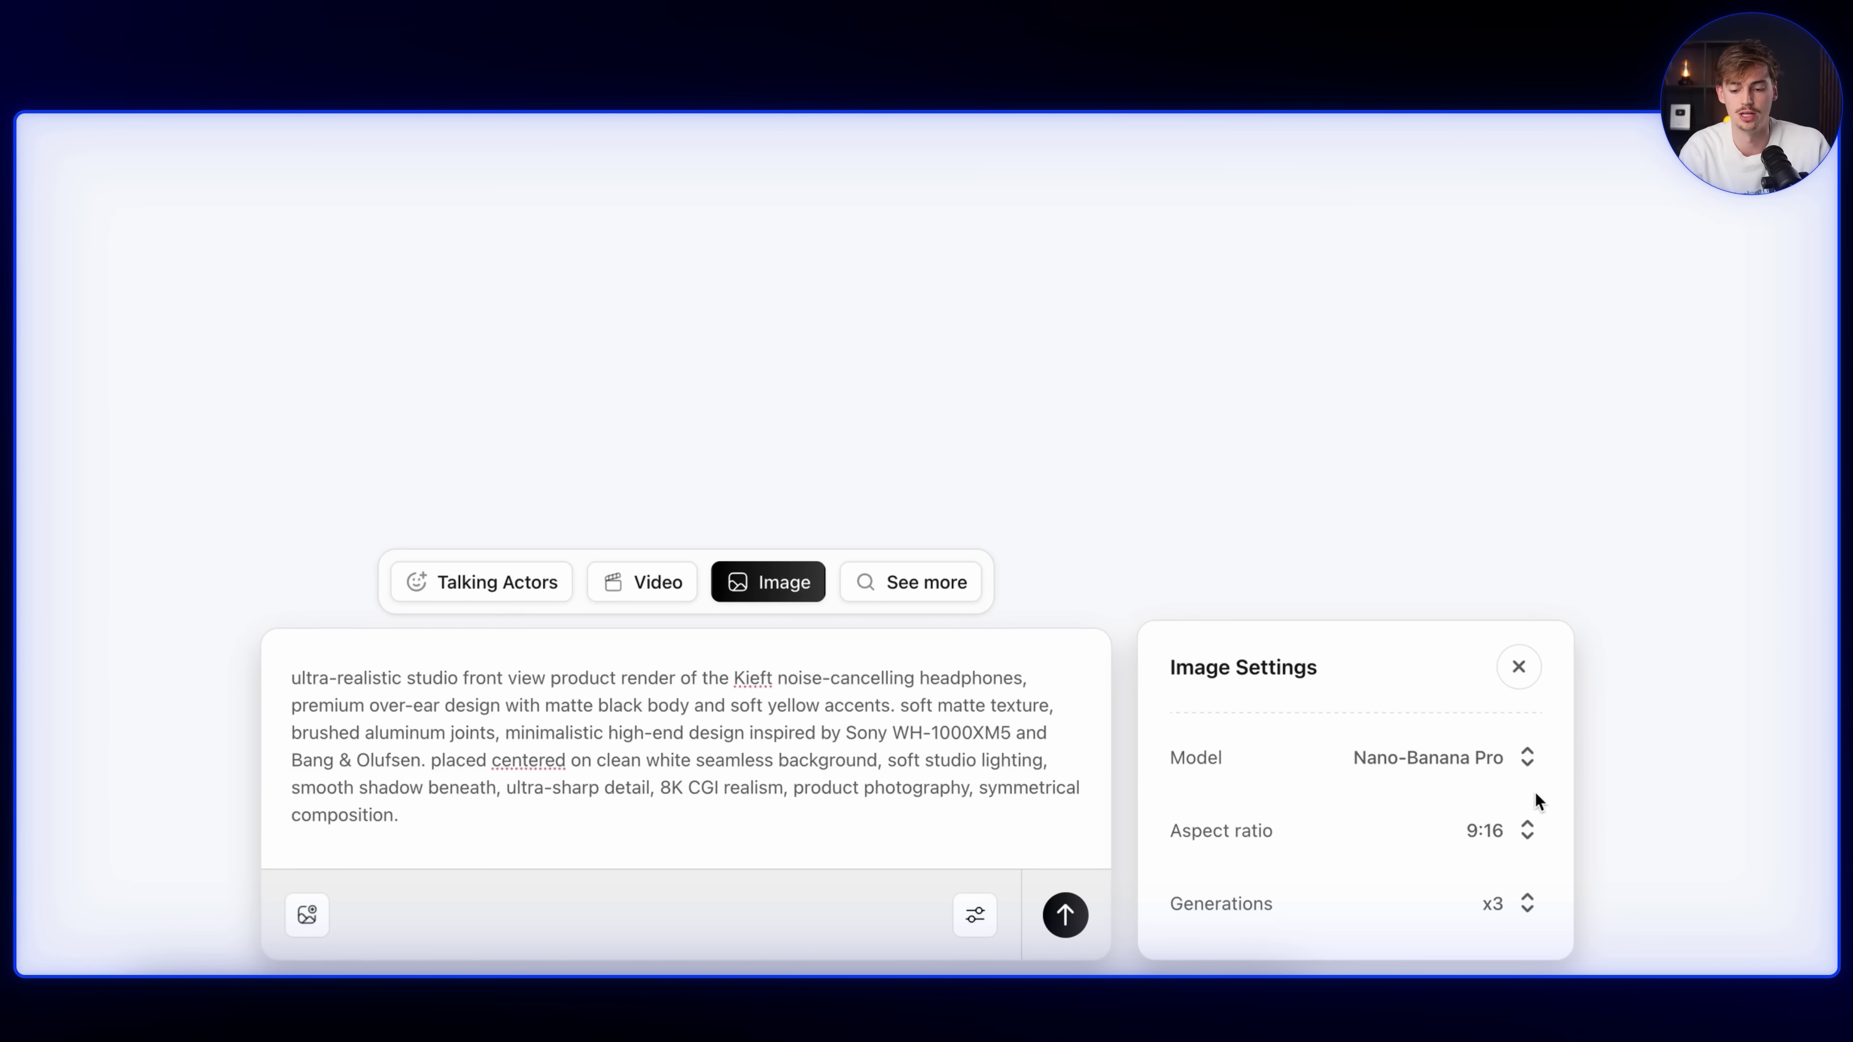
left_click(1056, 910)
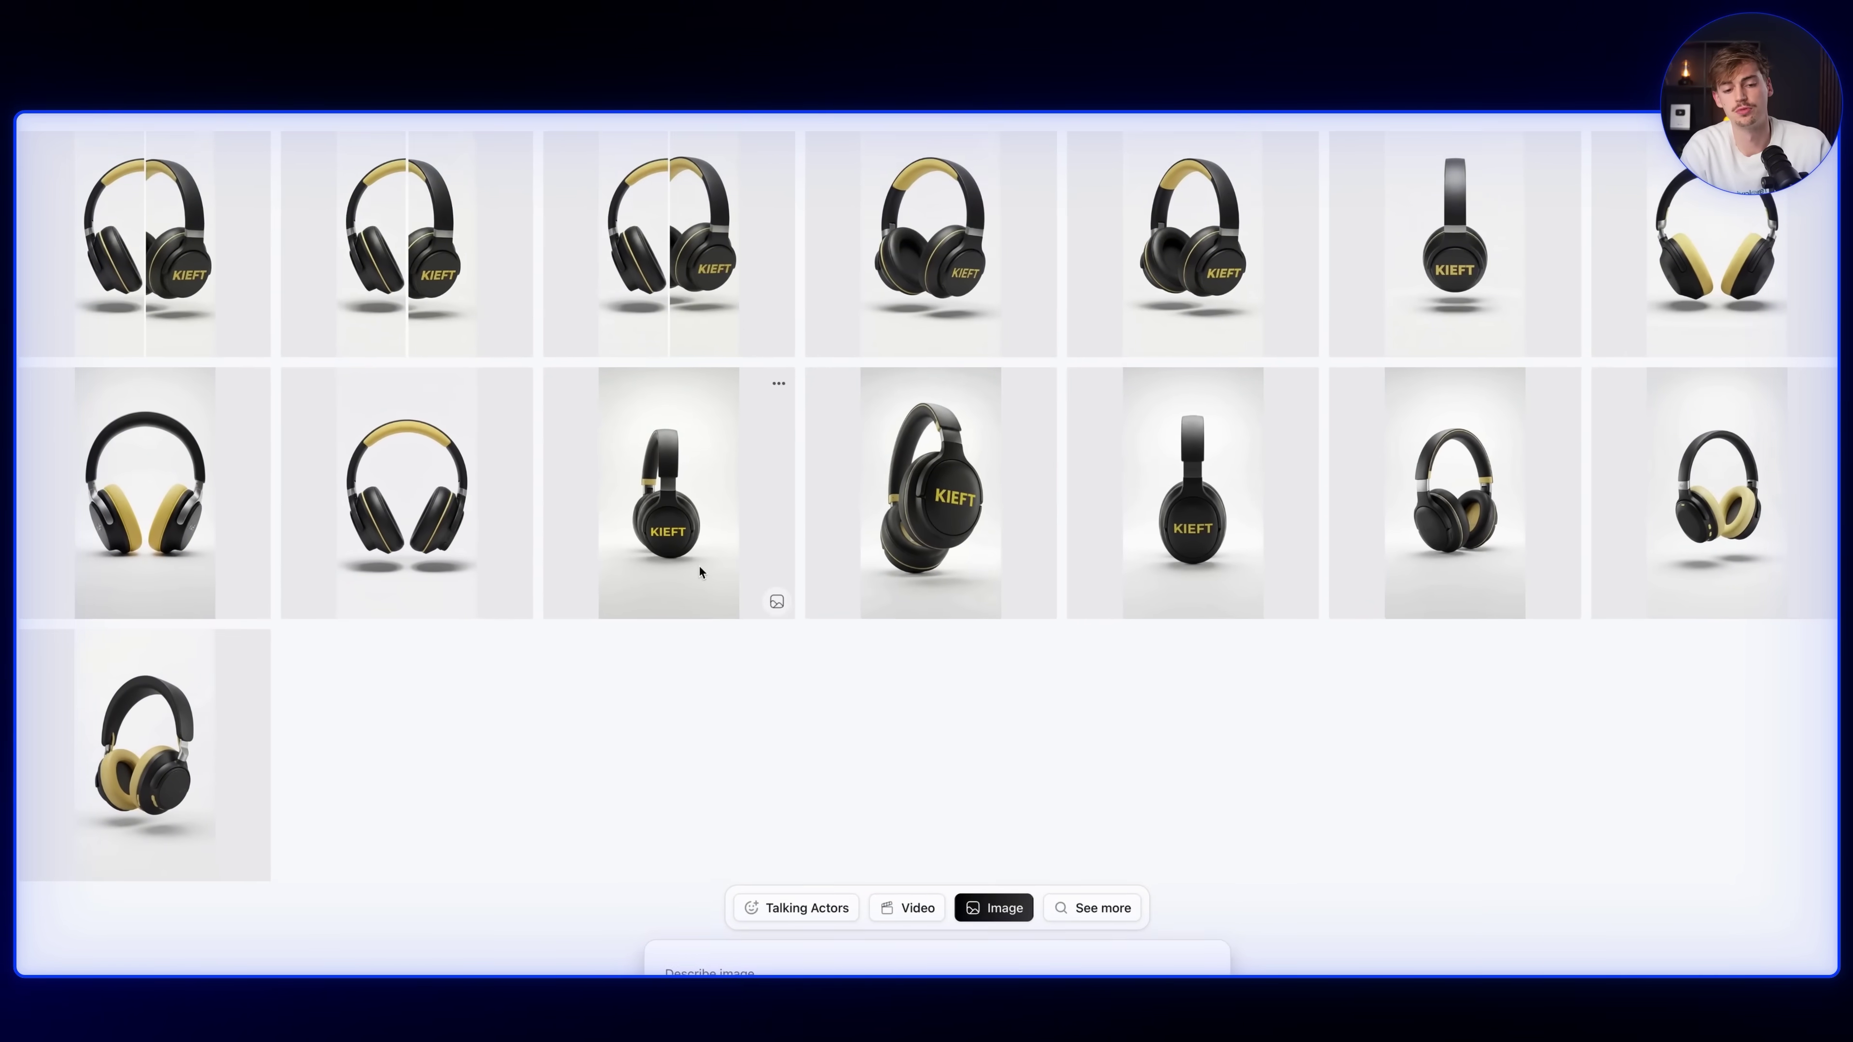
Enlarge the front-view and angled KIEFT headphone renders to inspect them.
left_click(405, 493)
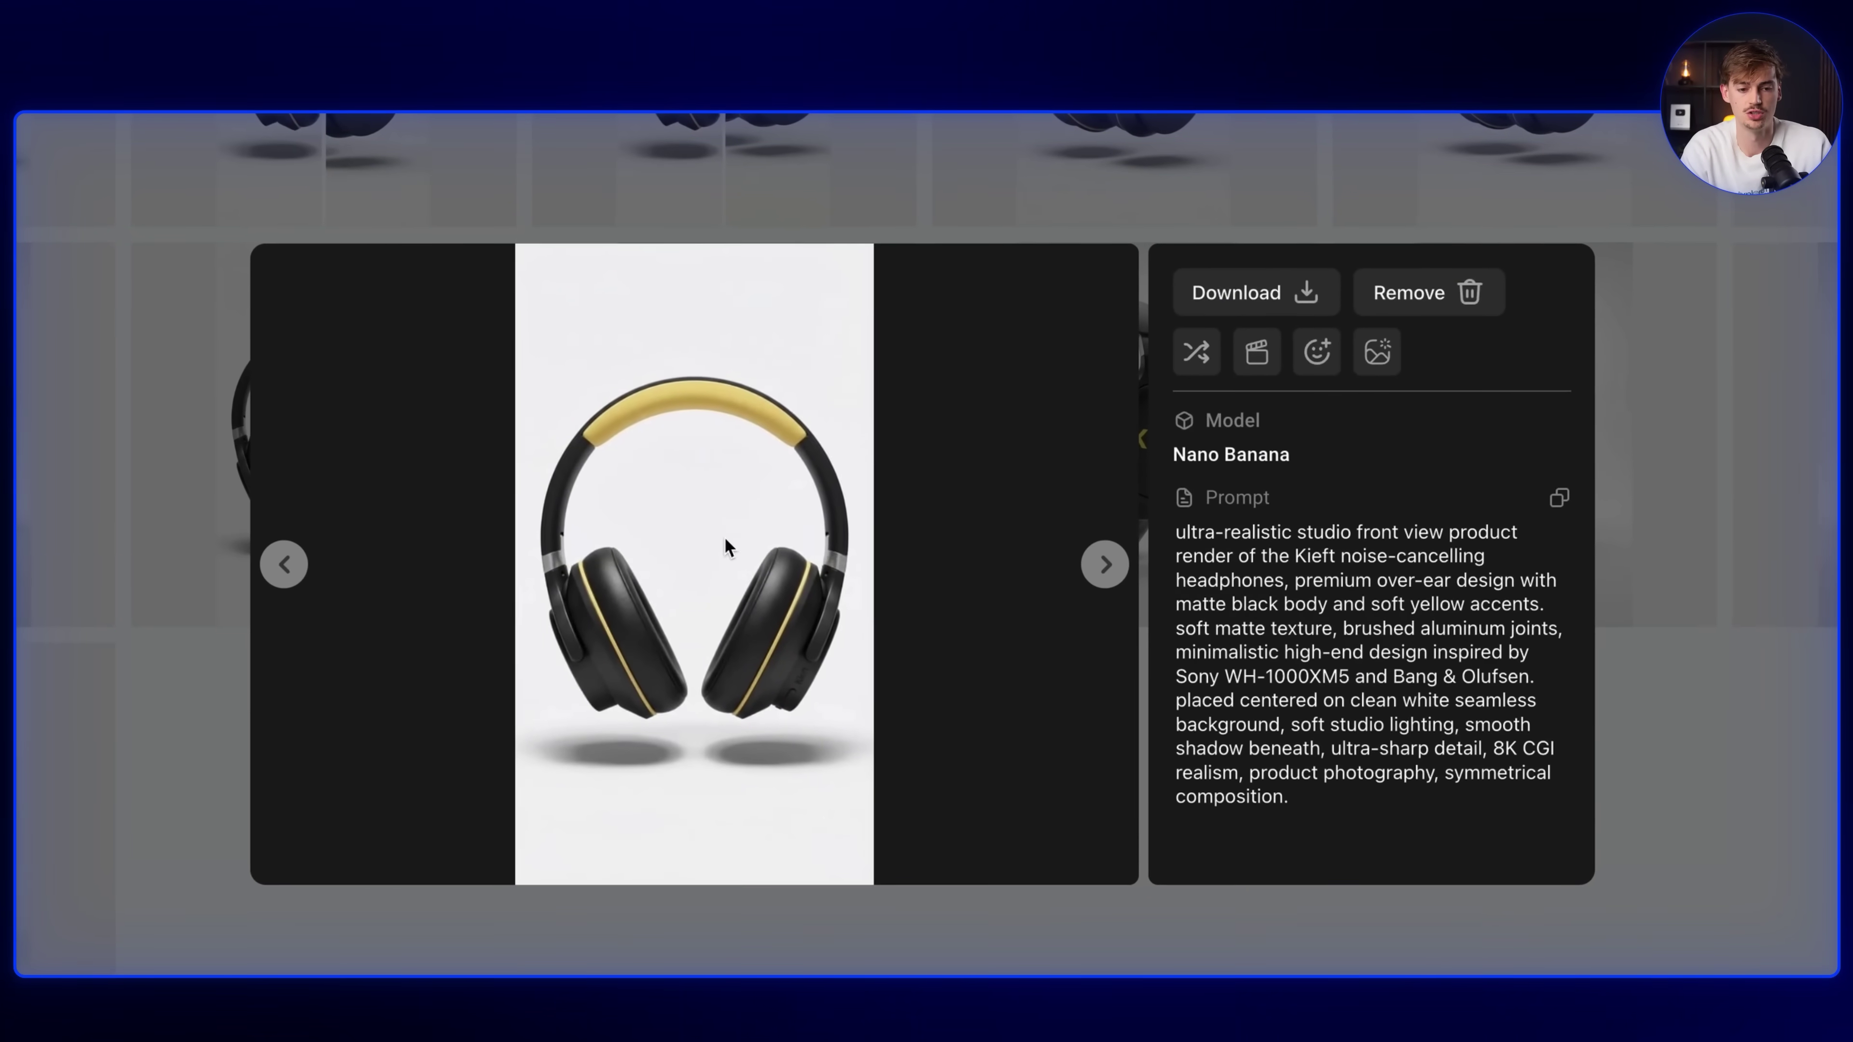
key("Escape")
left_click(1137, 435)
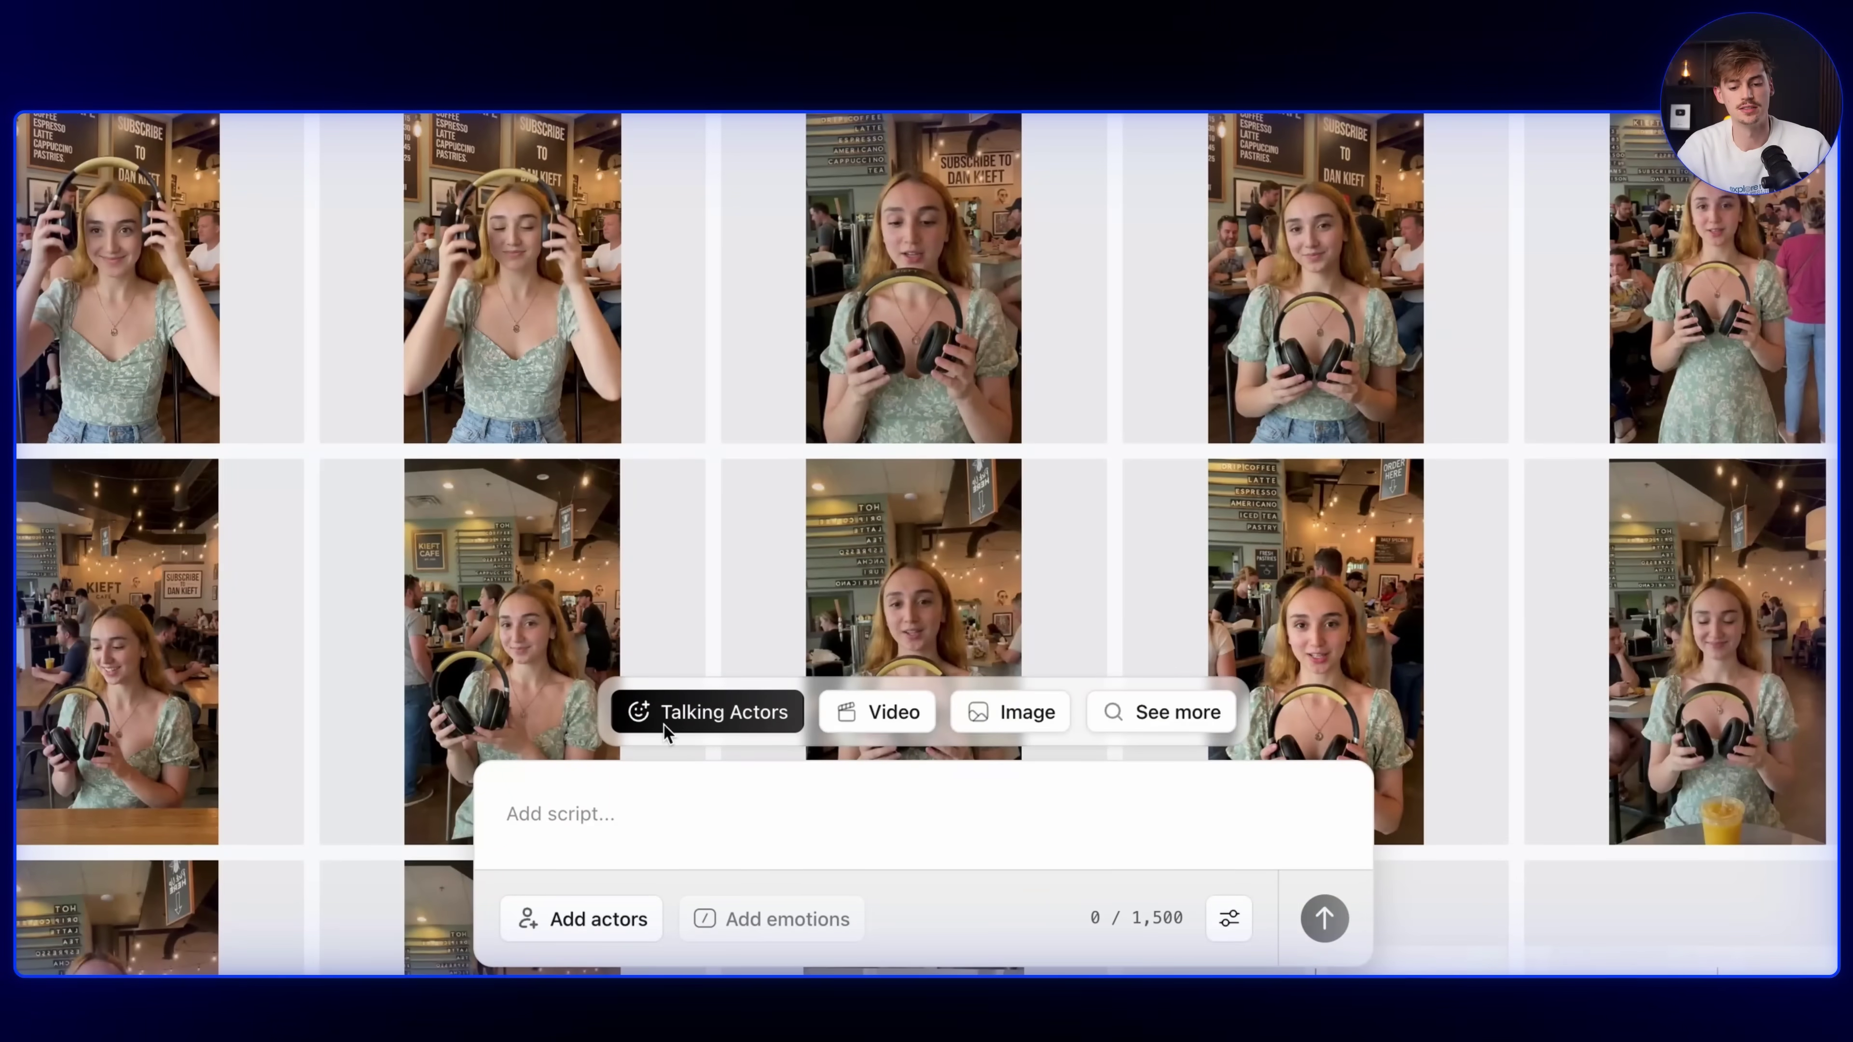
Search the actor picker for 'marga' and view the Kieft Cafe headphones image enlarged.
left_click(557, 919)
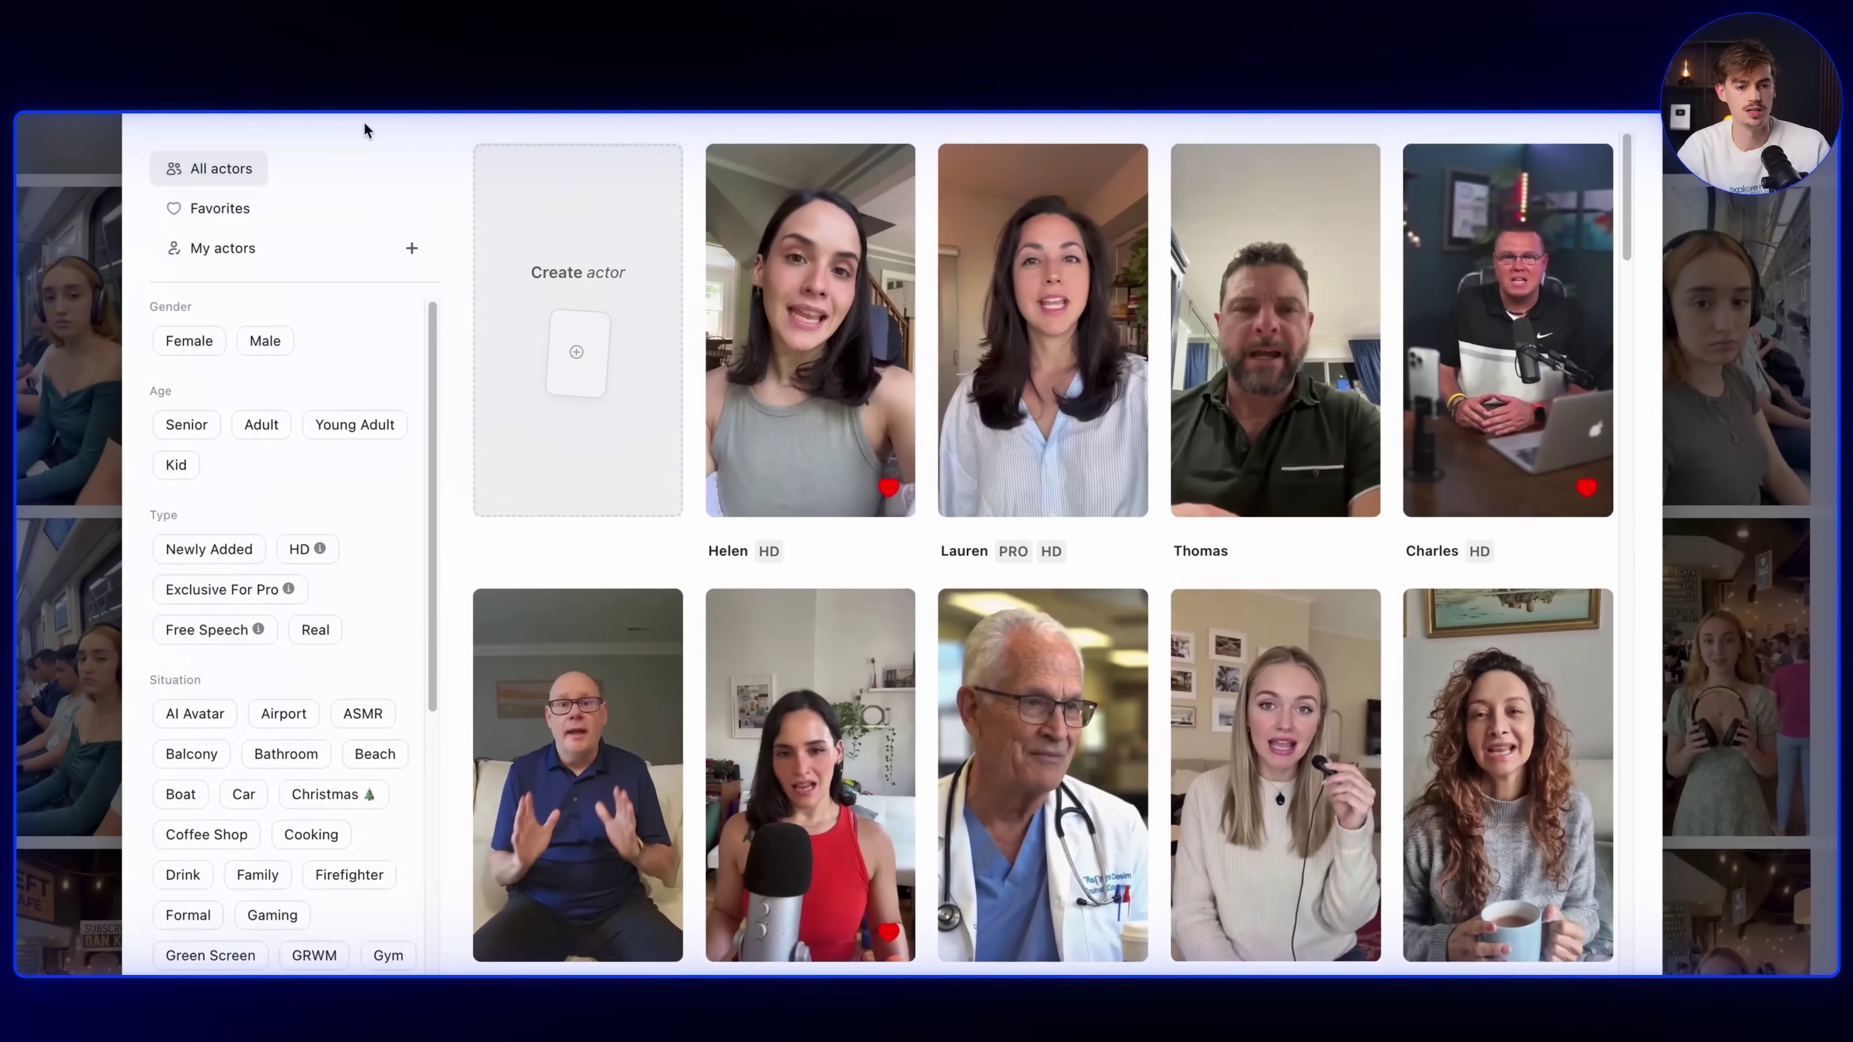
type("marga")
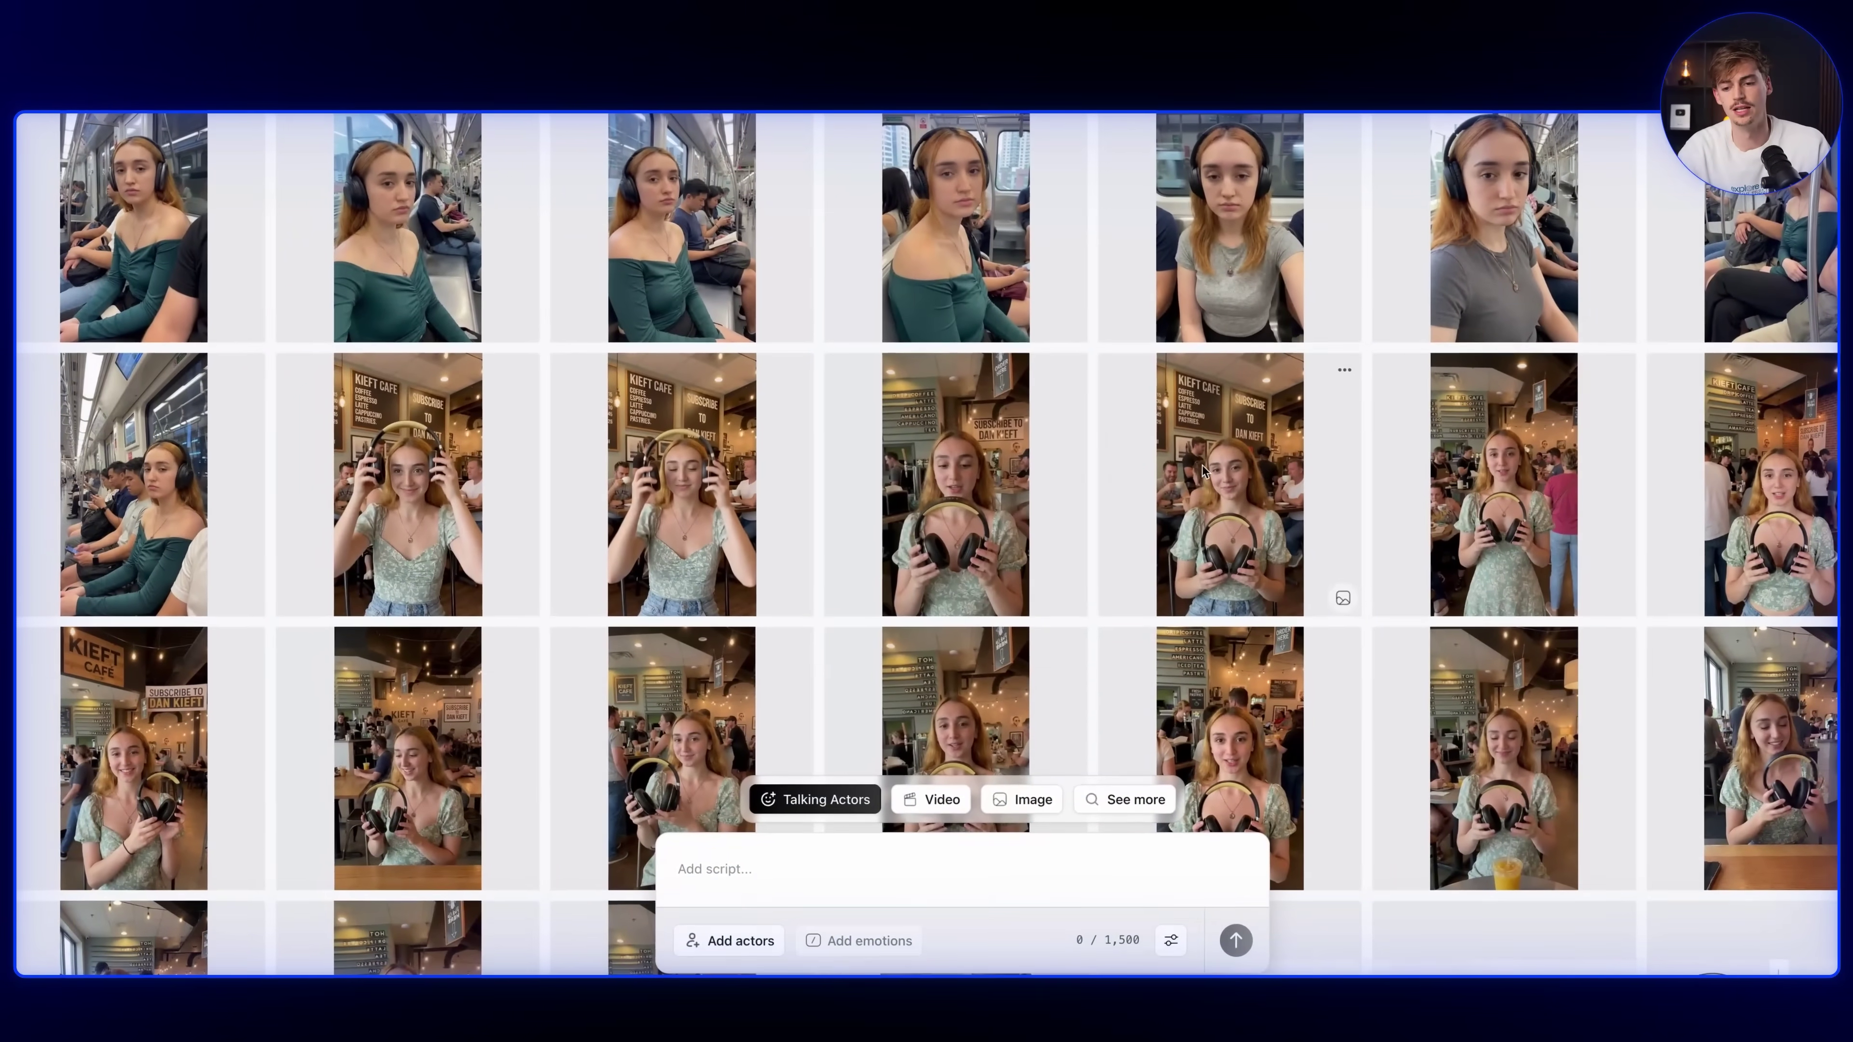
left_click(1196, 543)
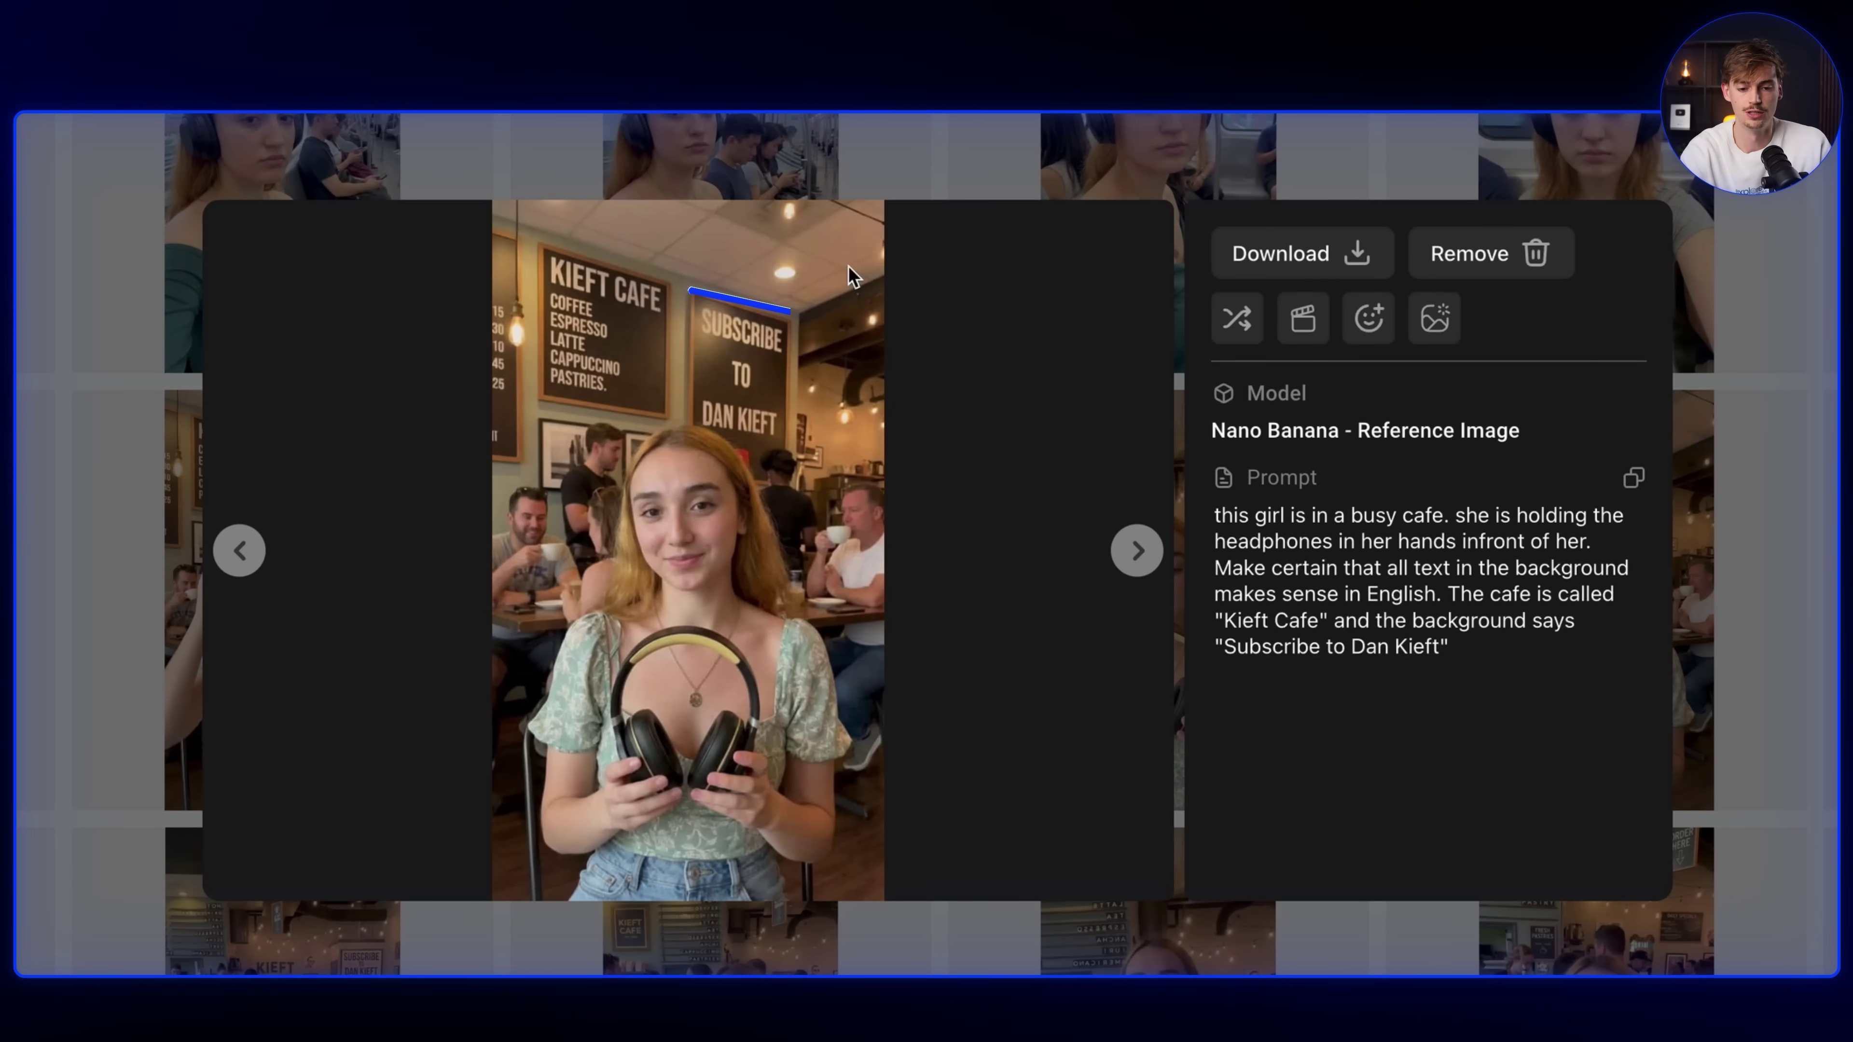
key("Escape")
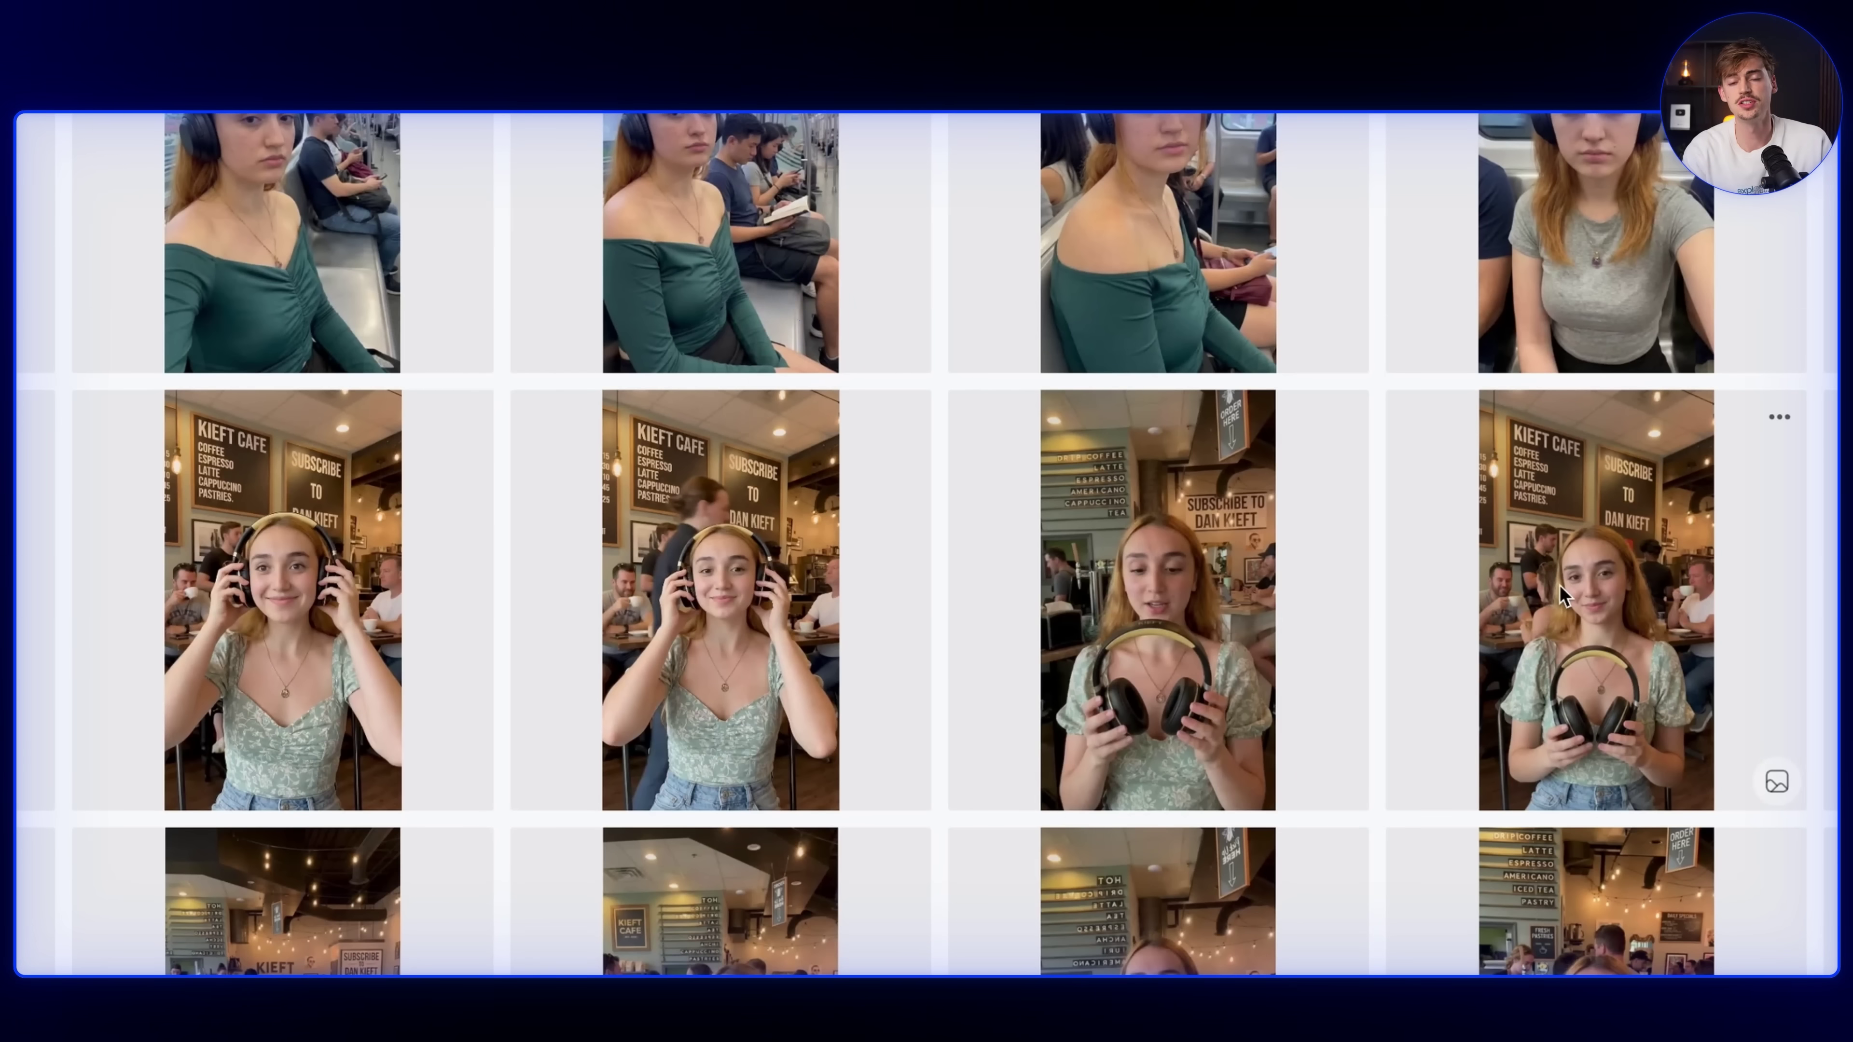
Preview the right-hand café image, then play the café headphones video.
left_click(1638, 556)
key("Escape")
left_click(884, 584)
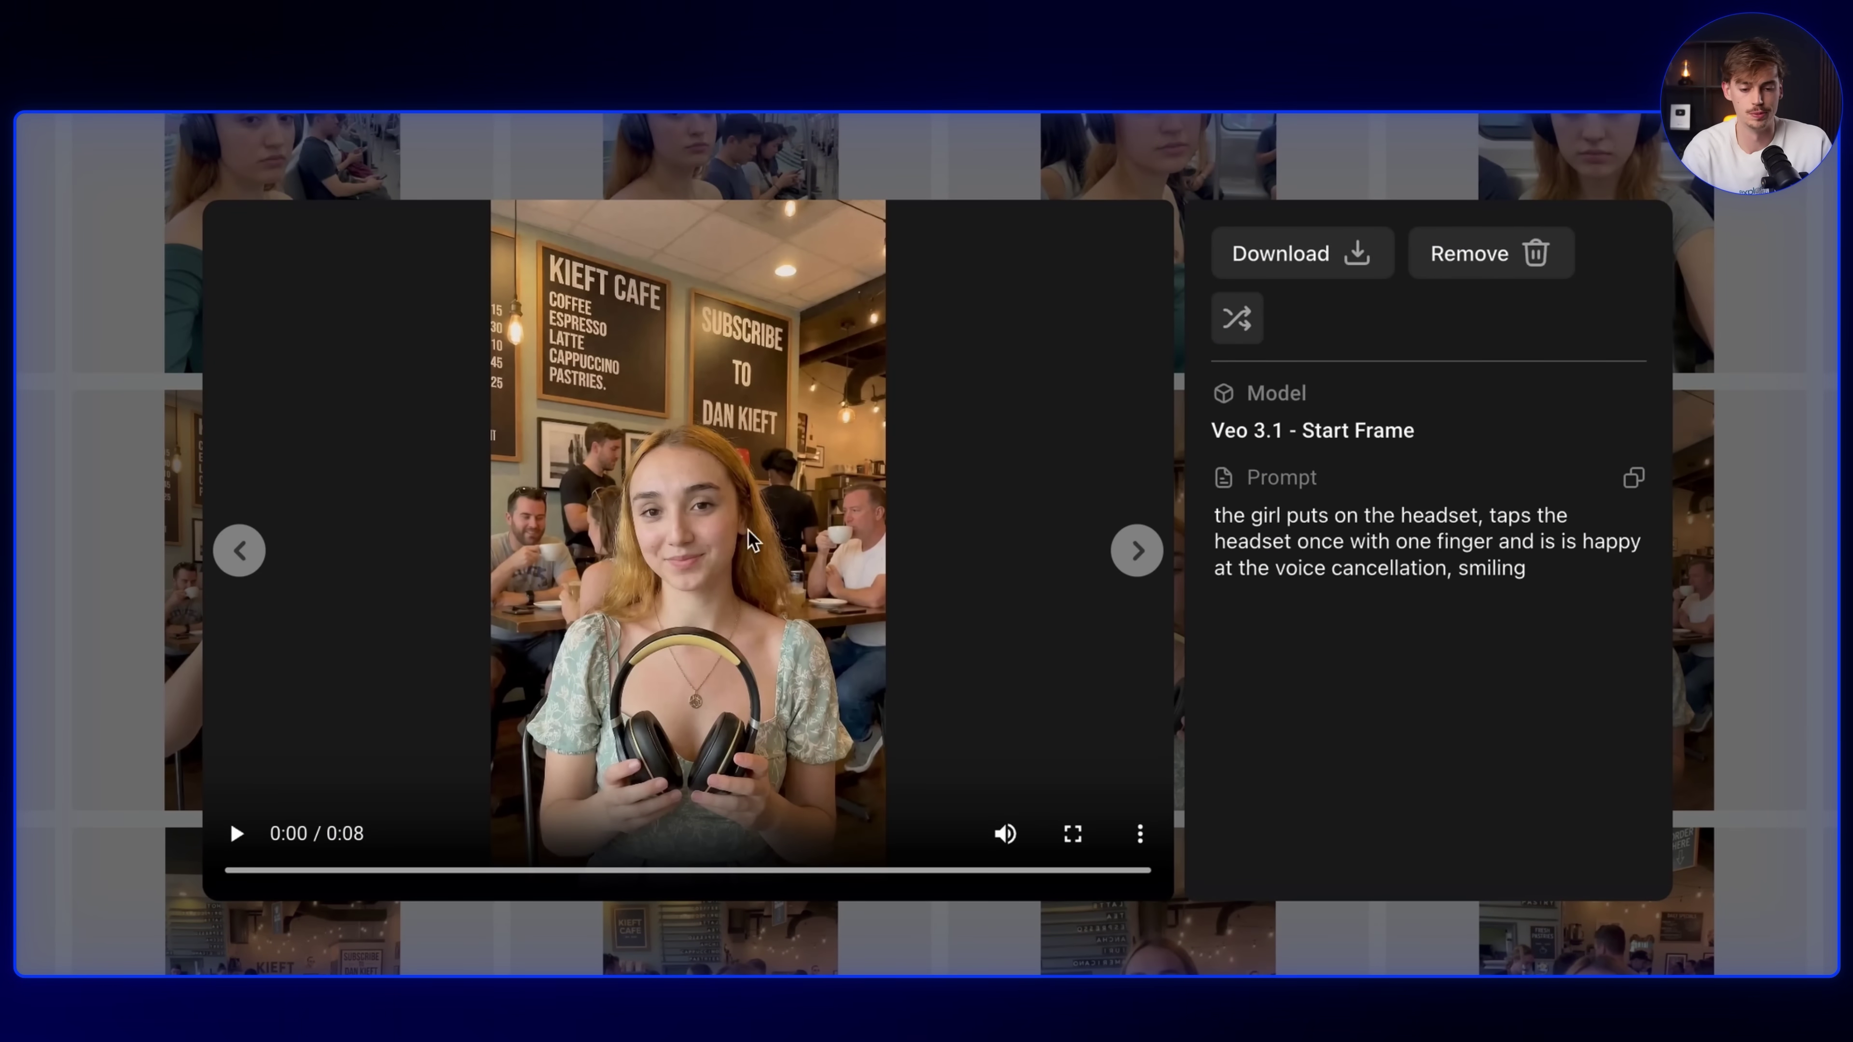
left_click(794, 556)
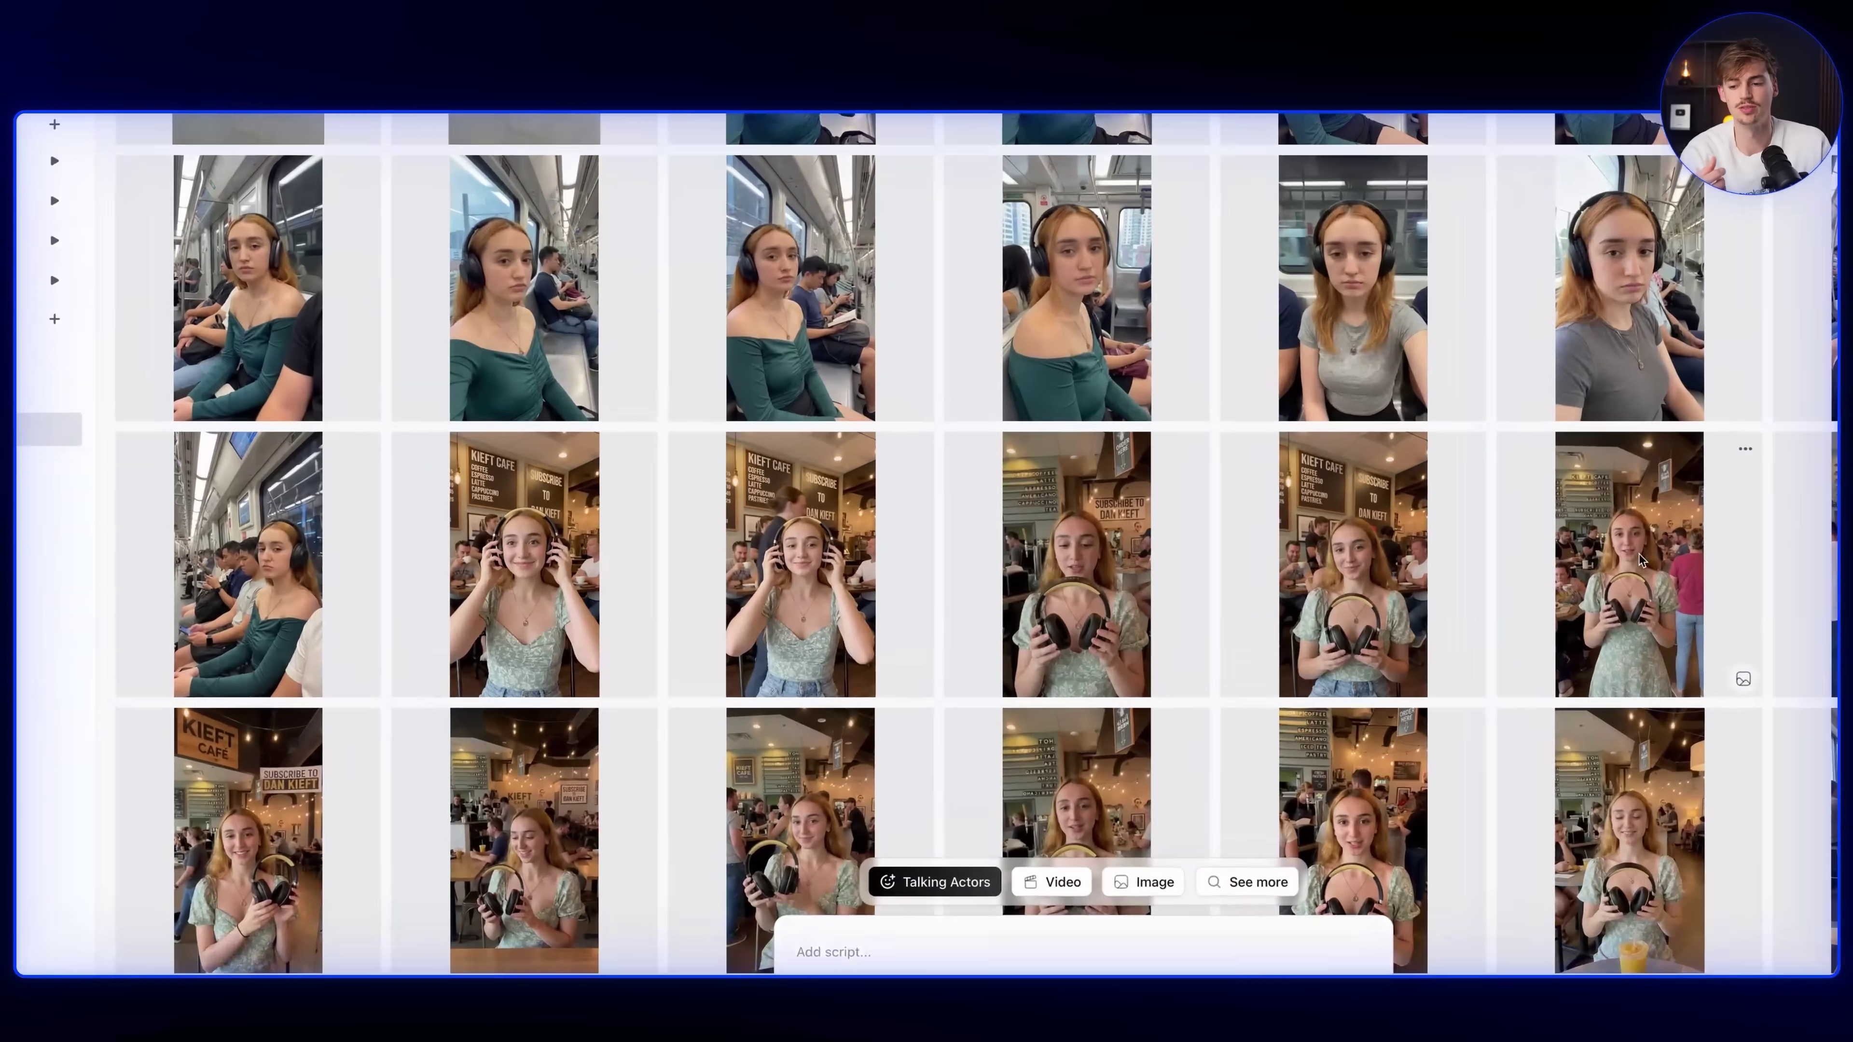
left_click(1641, 560)
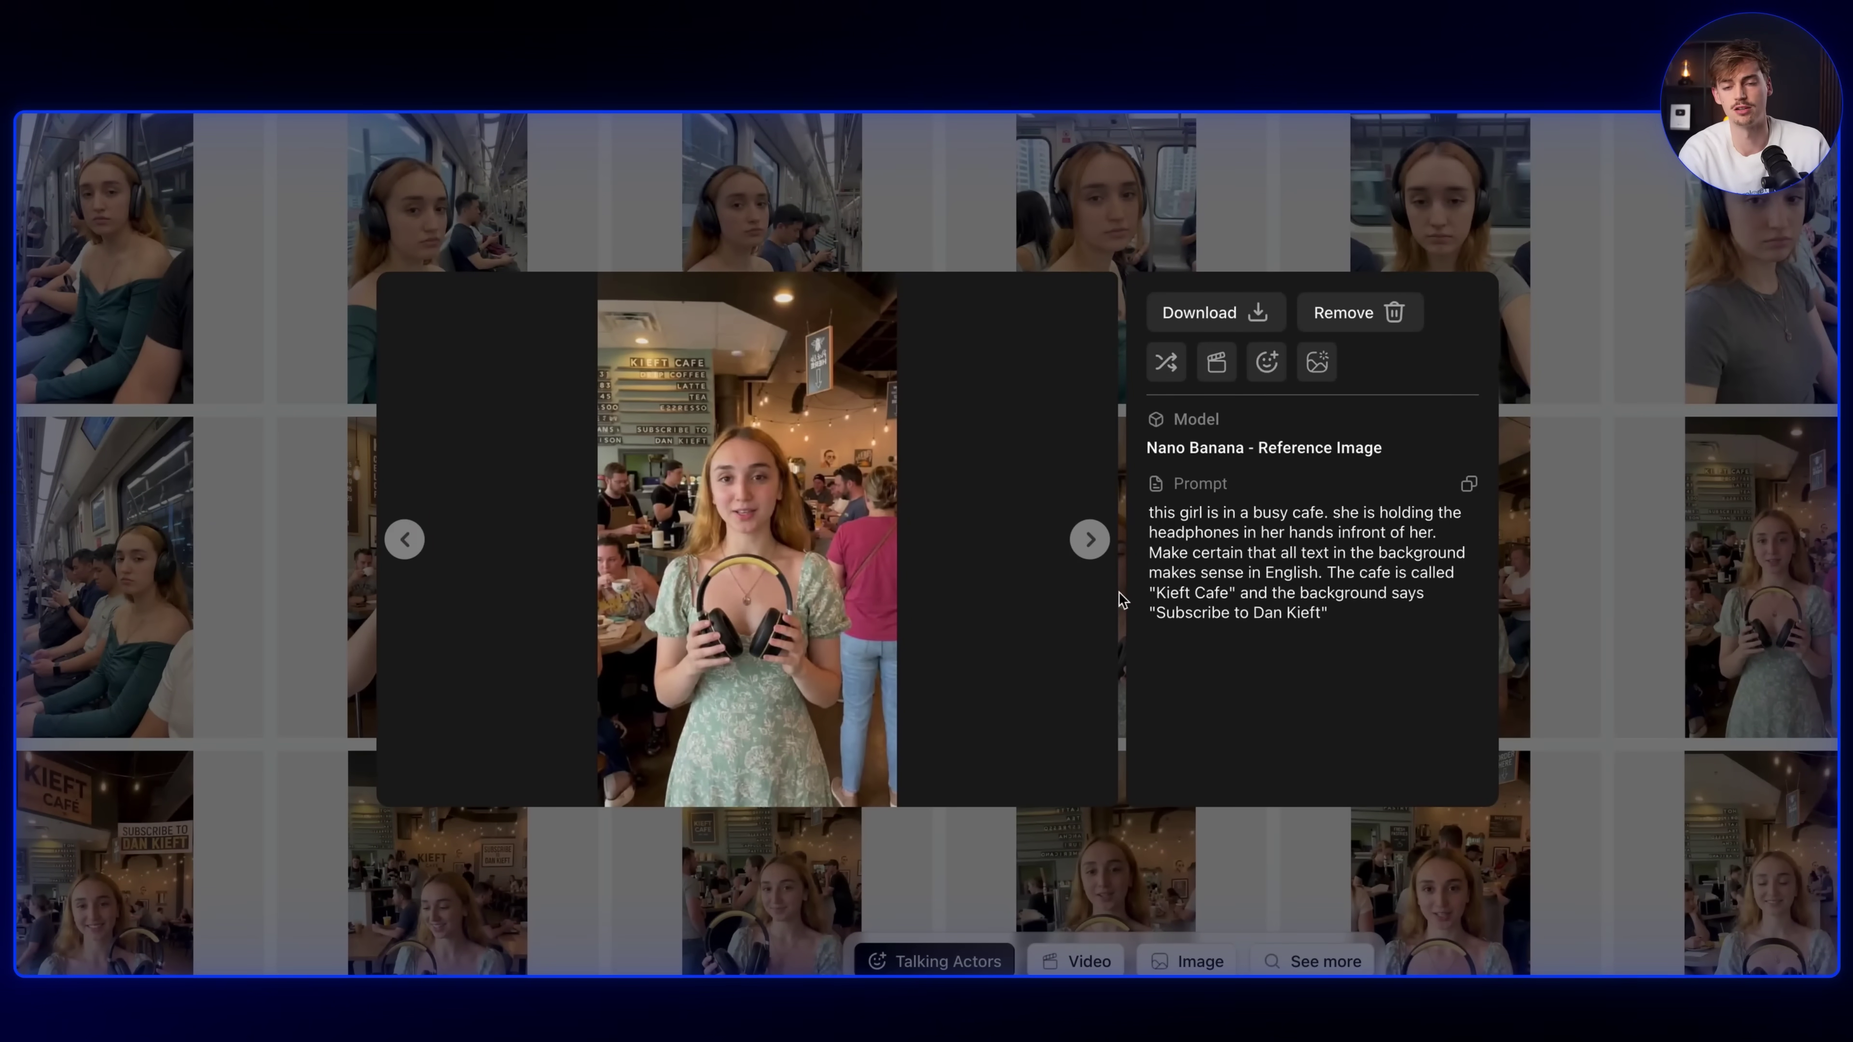
key("Escape")
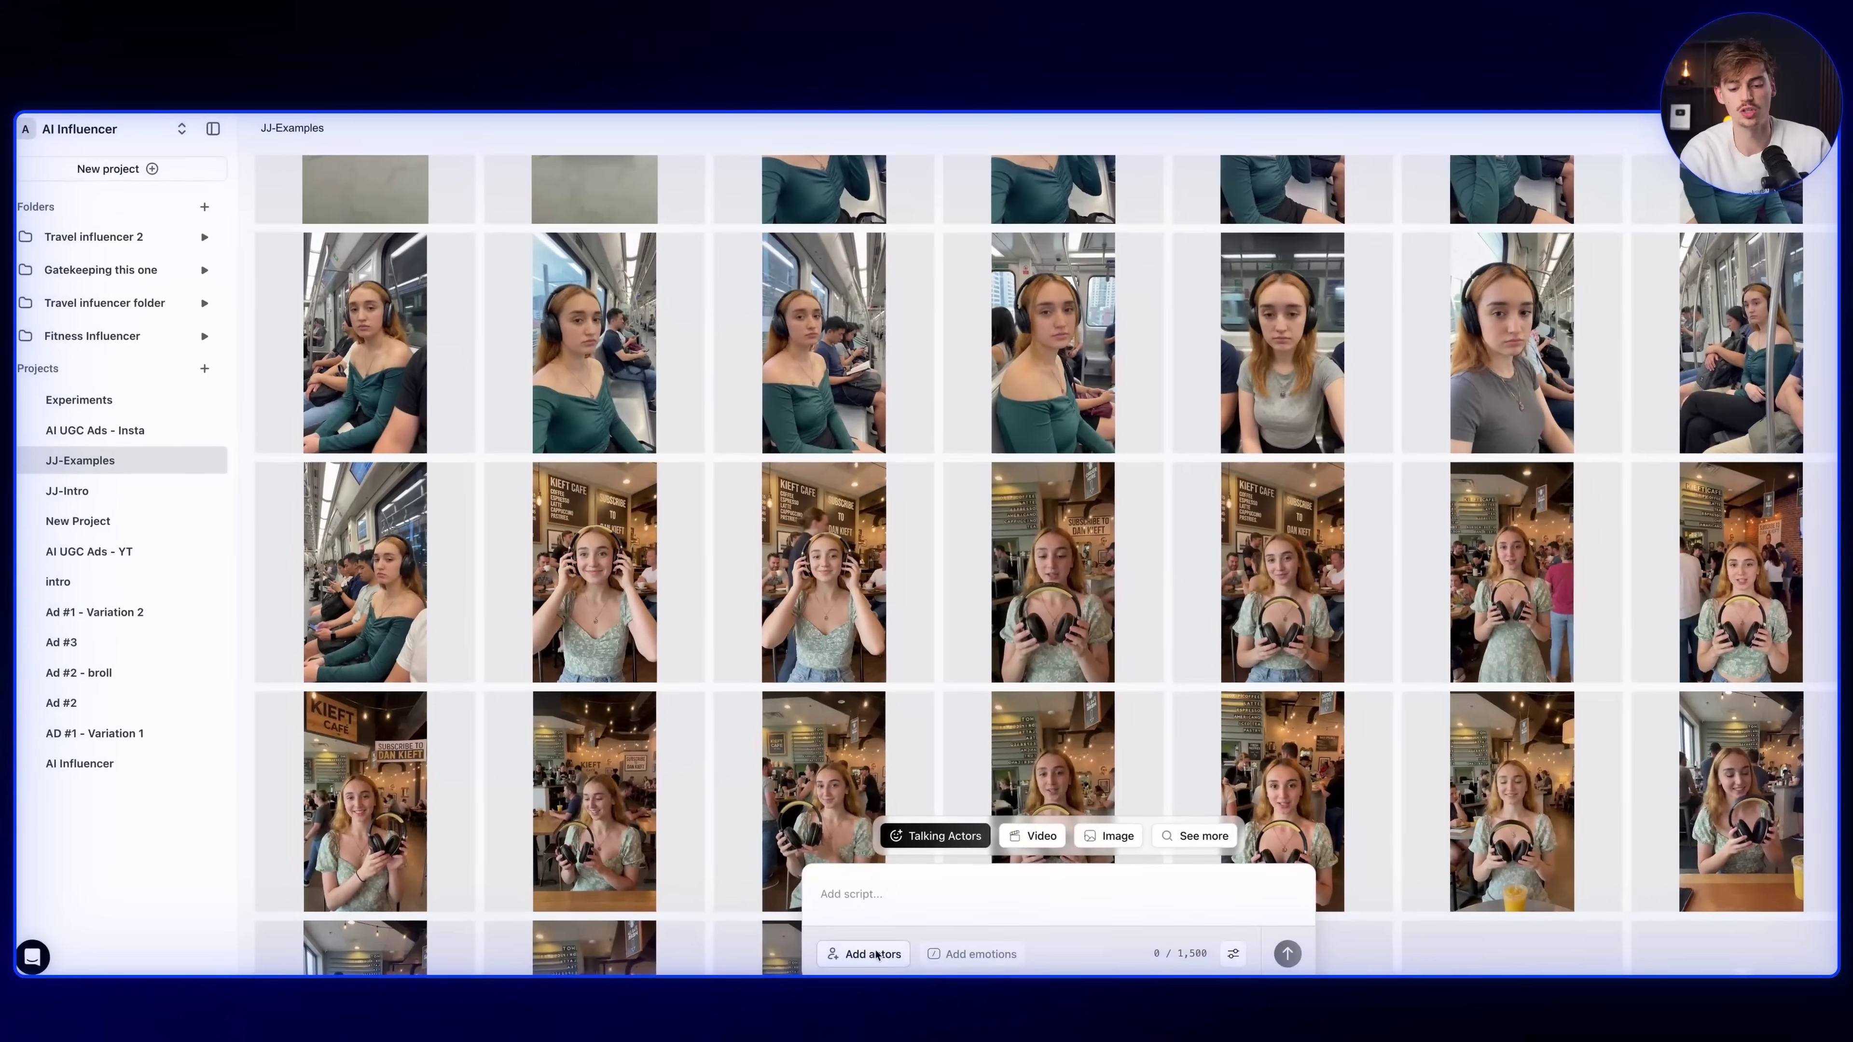
left_click(868, 954)
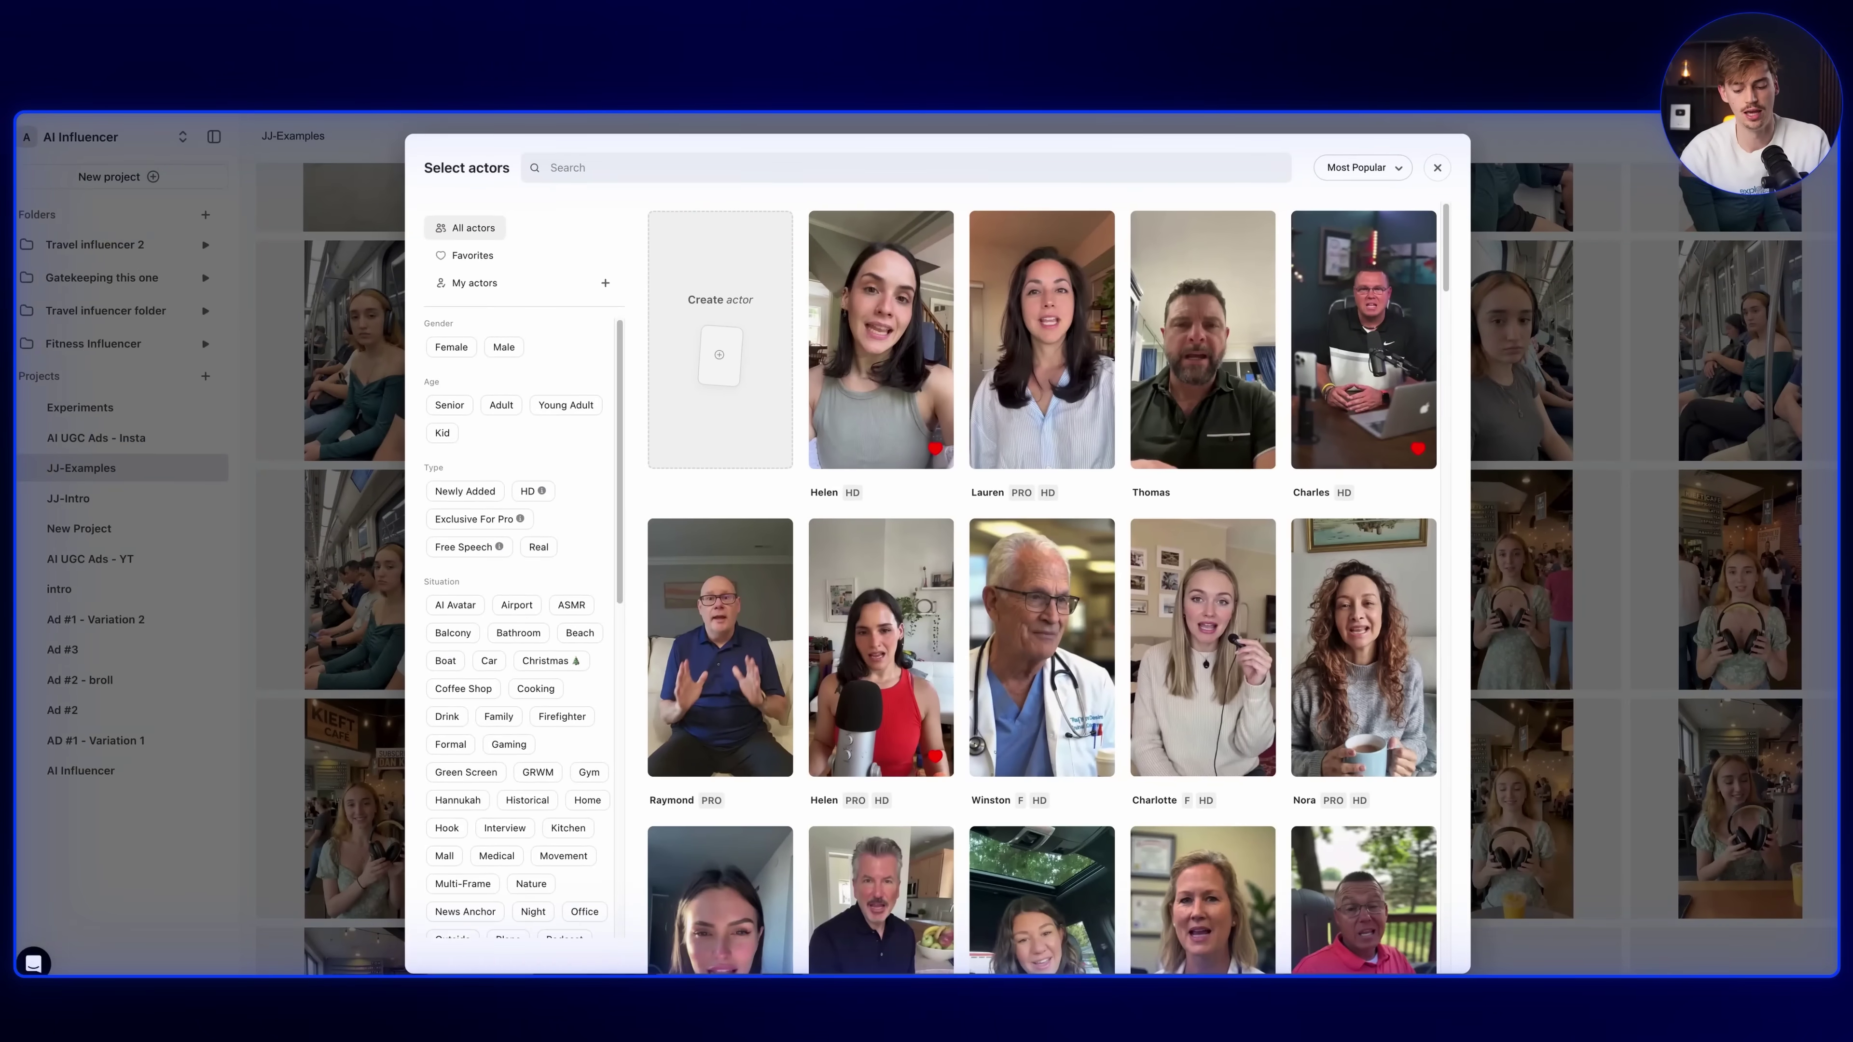
type("marga")
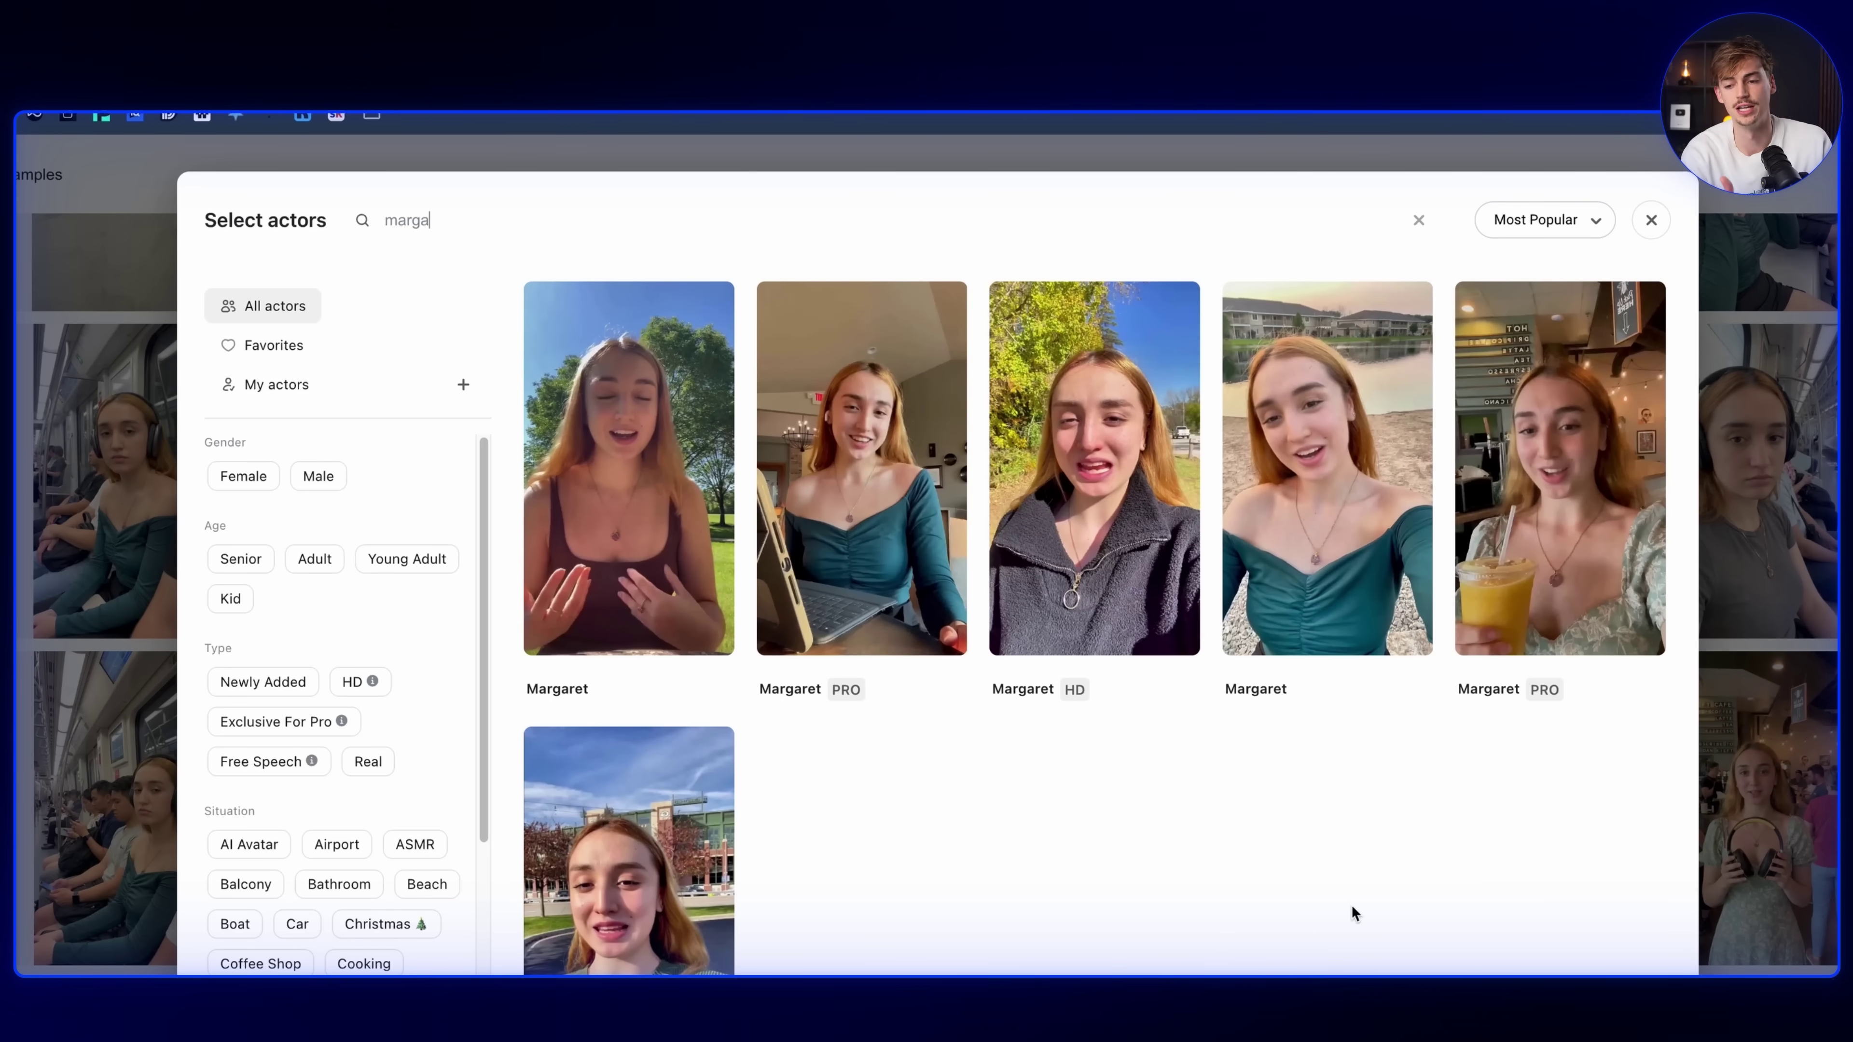
left_click(1826, 812)
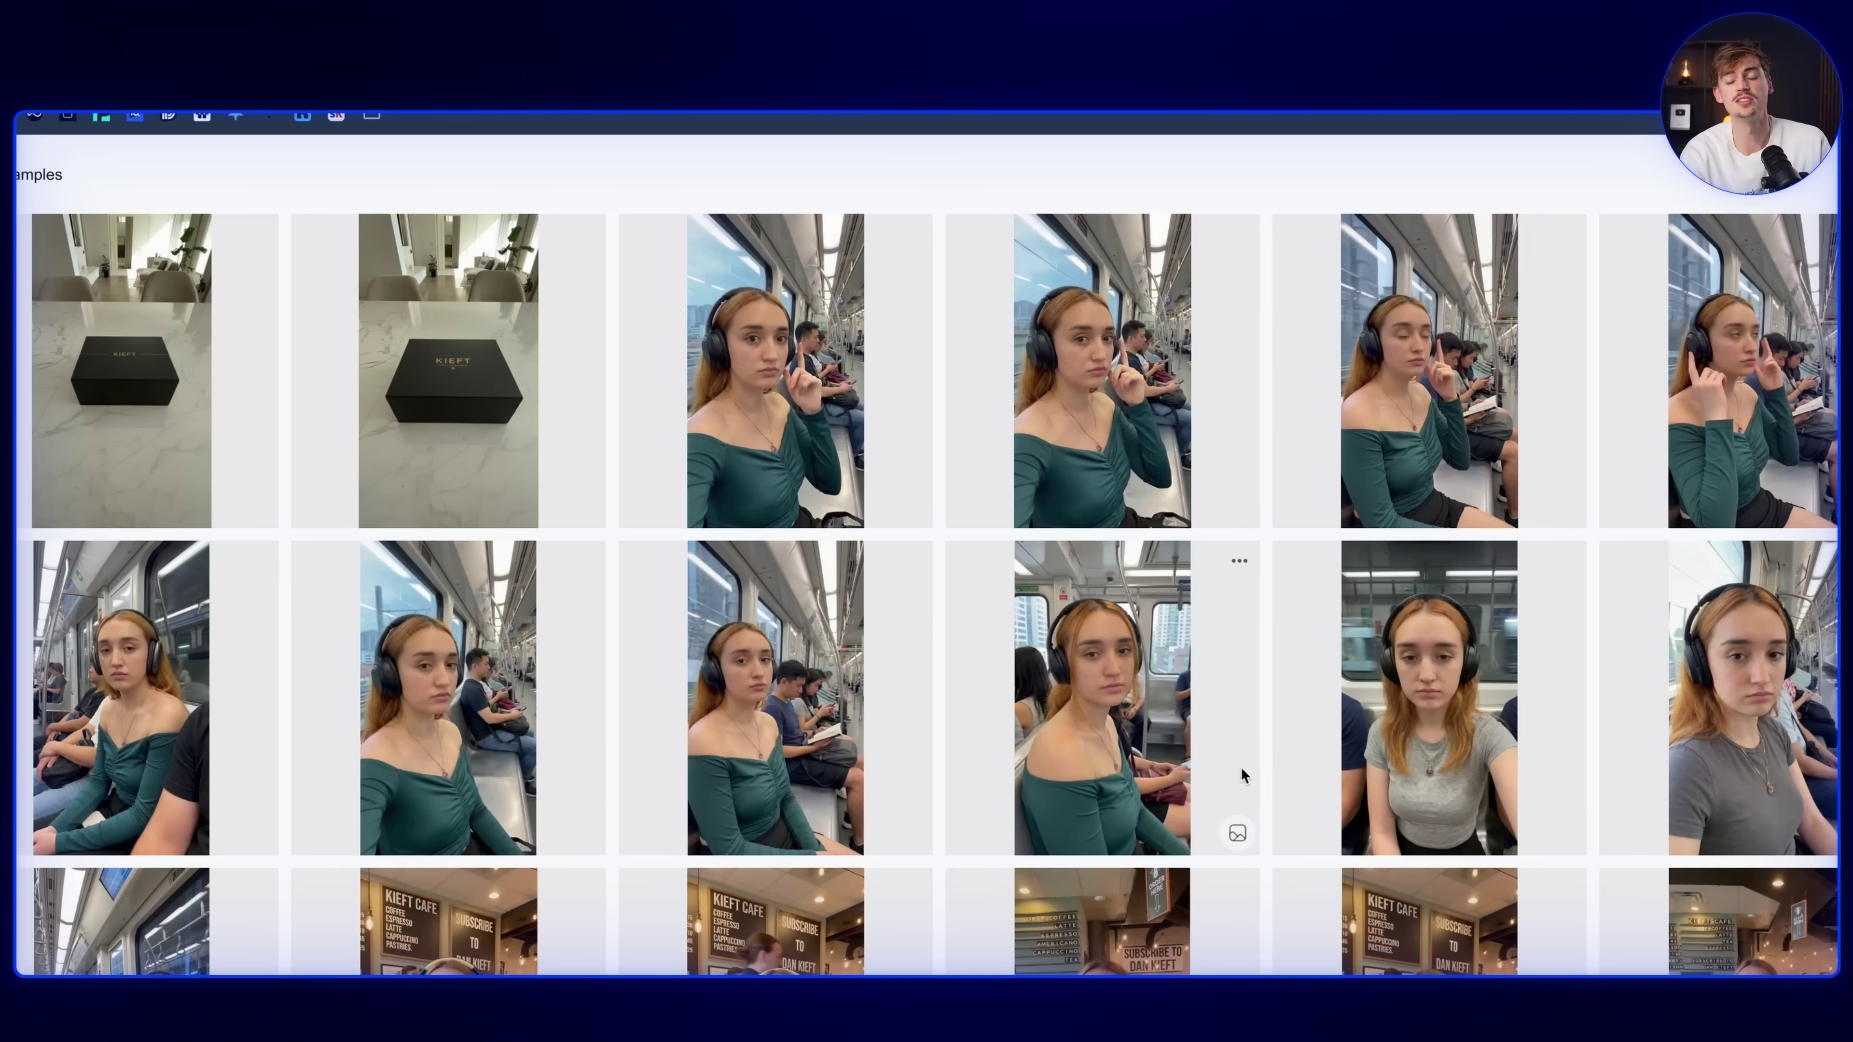
left_click(494, 722)
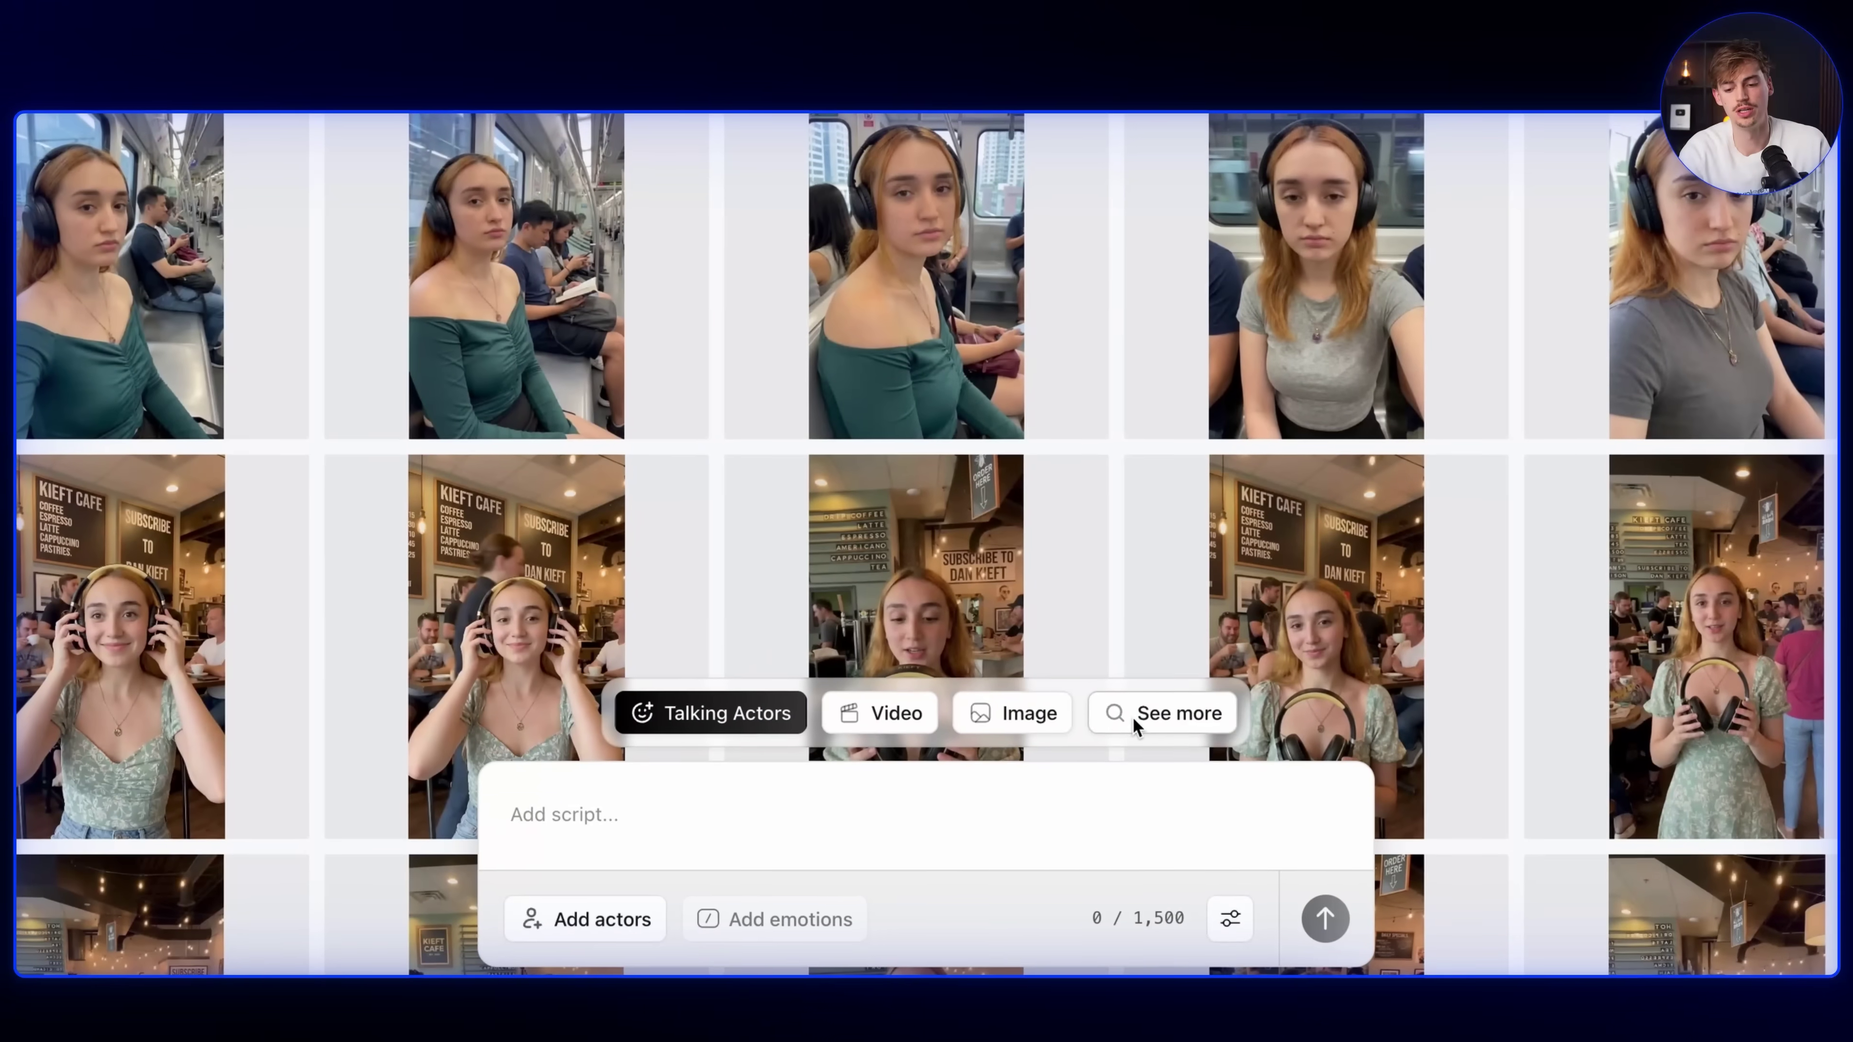
Submit an Unboxing Pov remix of the white-box-on-marble clip using the headphones product image.
left_click(1134, 715)
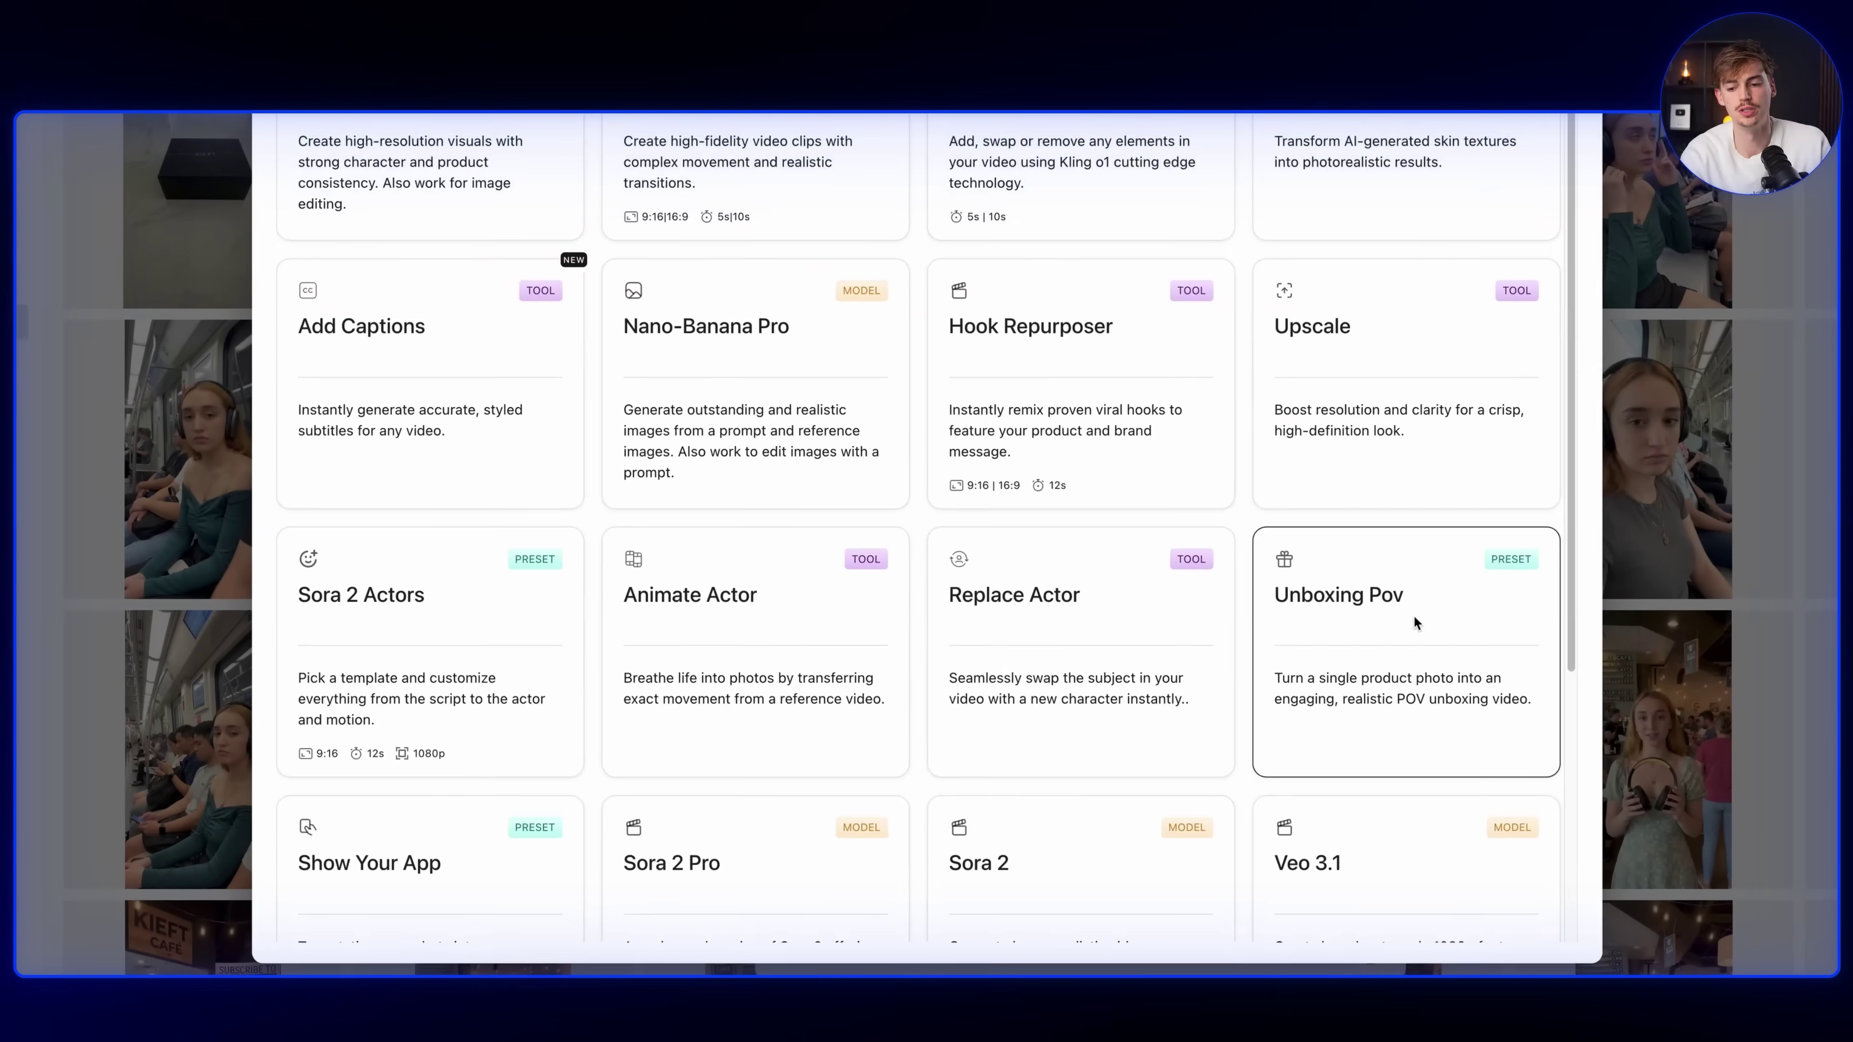
left_click(1413, 614)
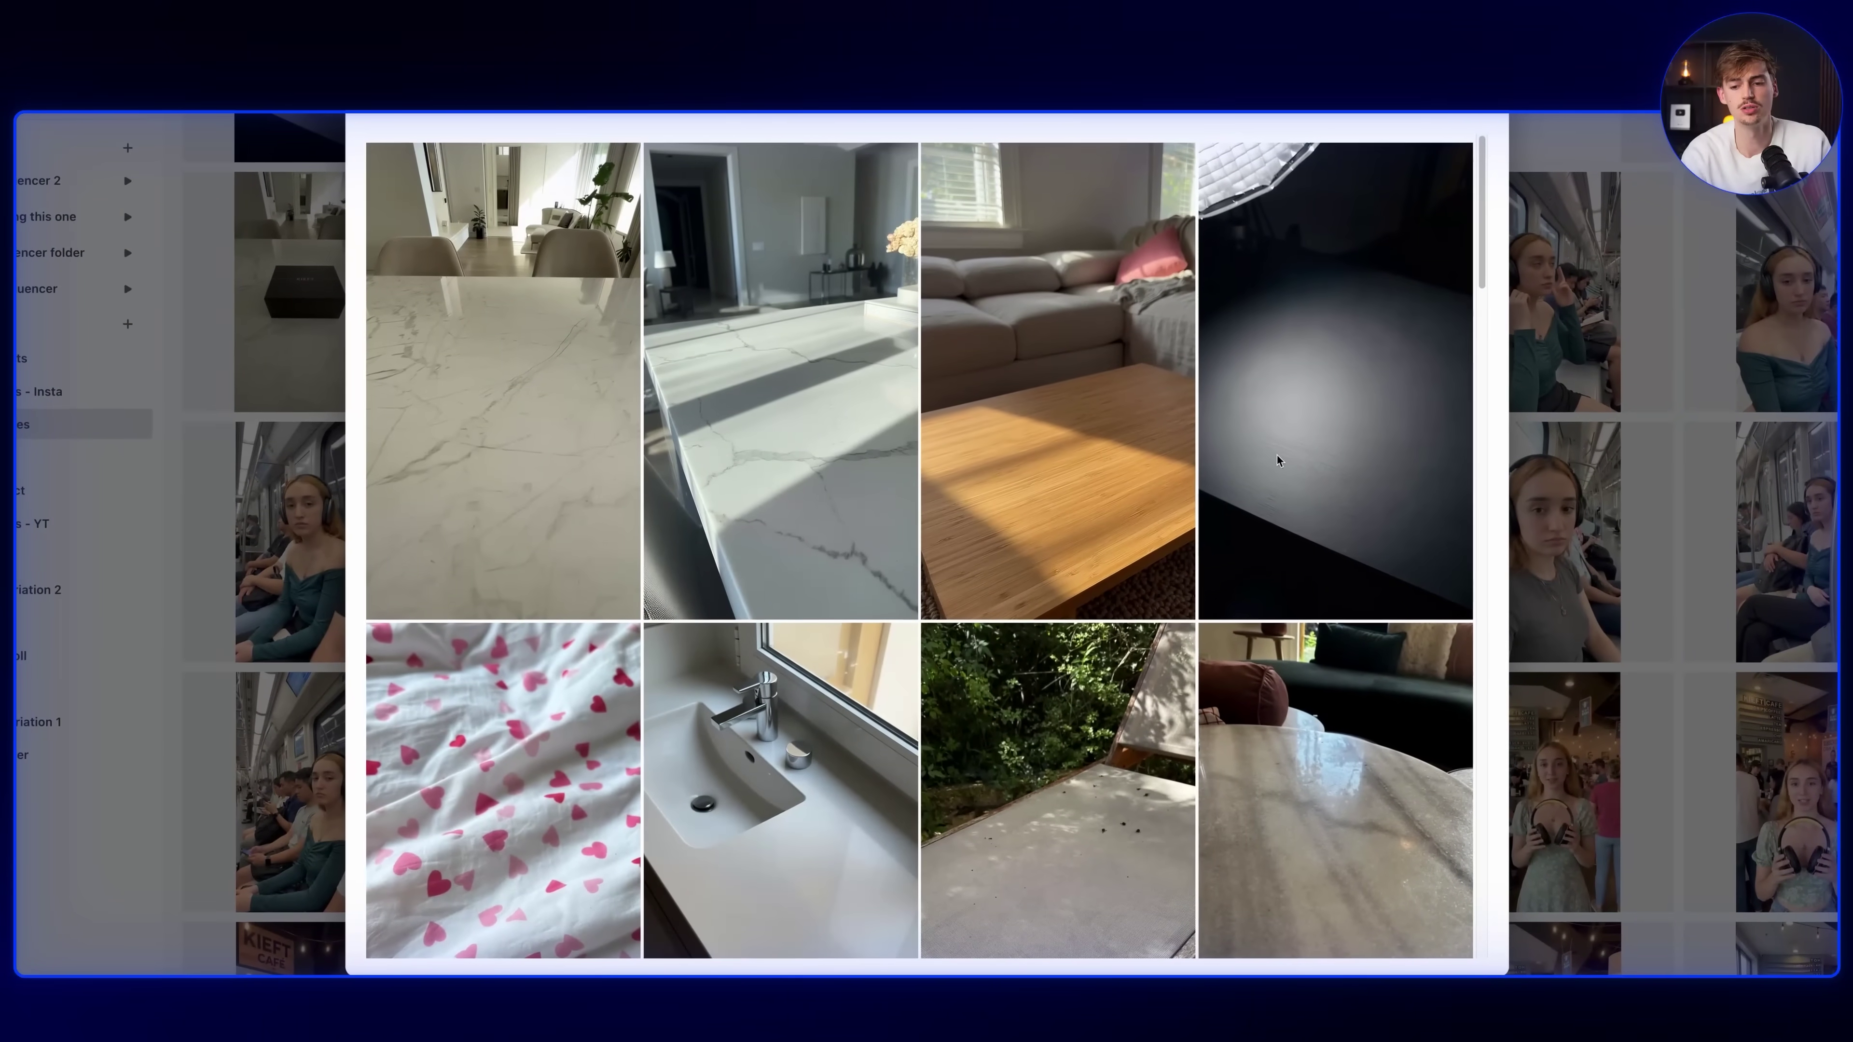
scroll(1305, 489, "down", 10)
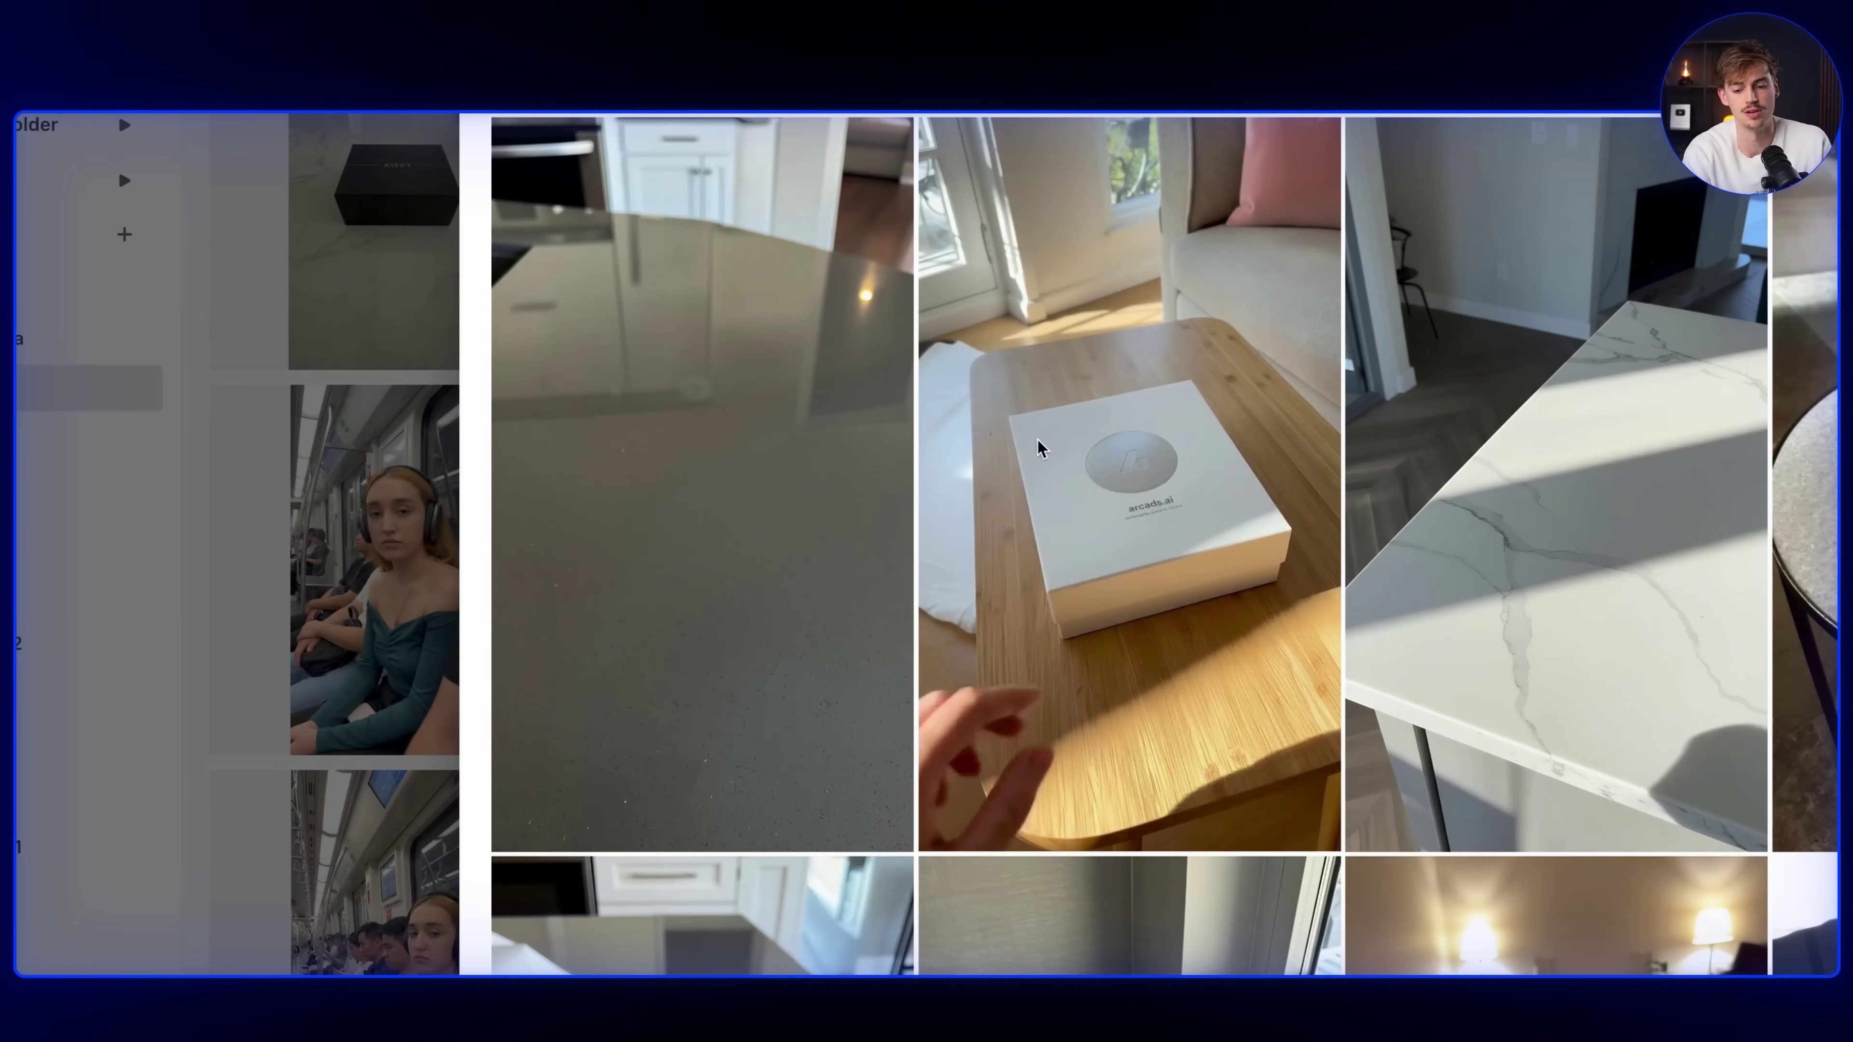
scroll(786, 302, "down", 5)
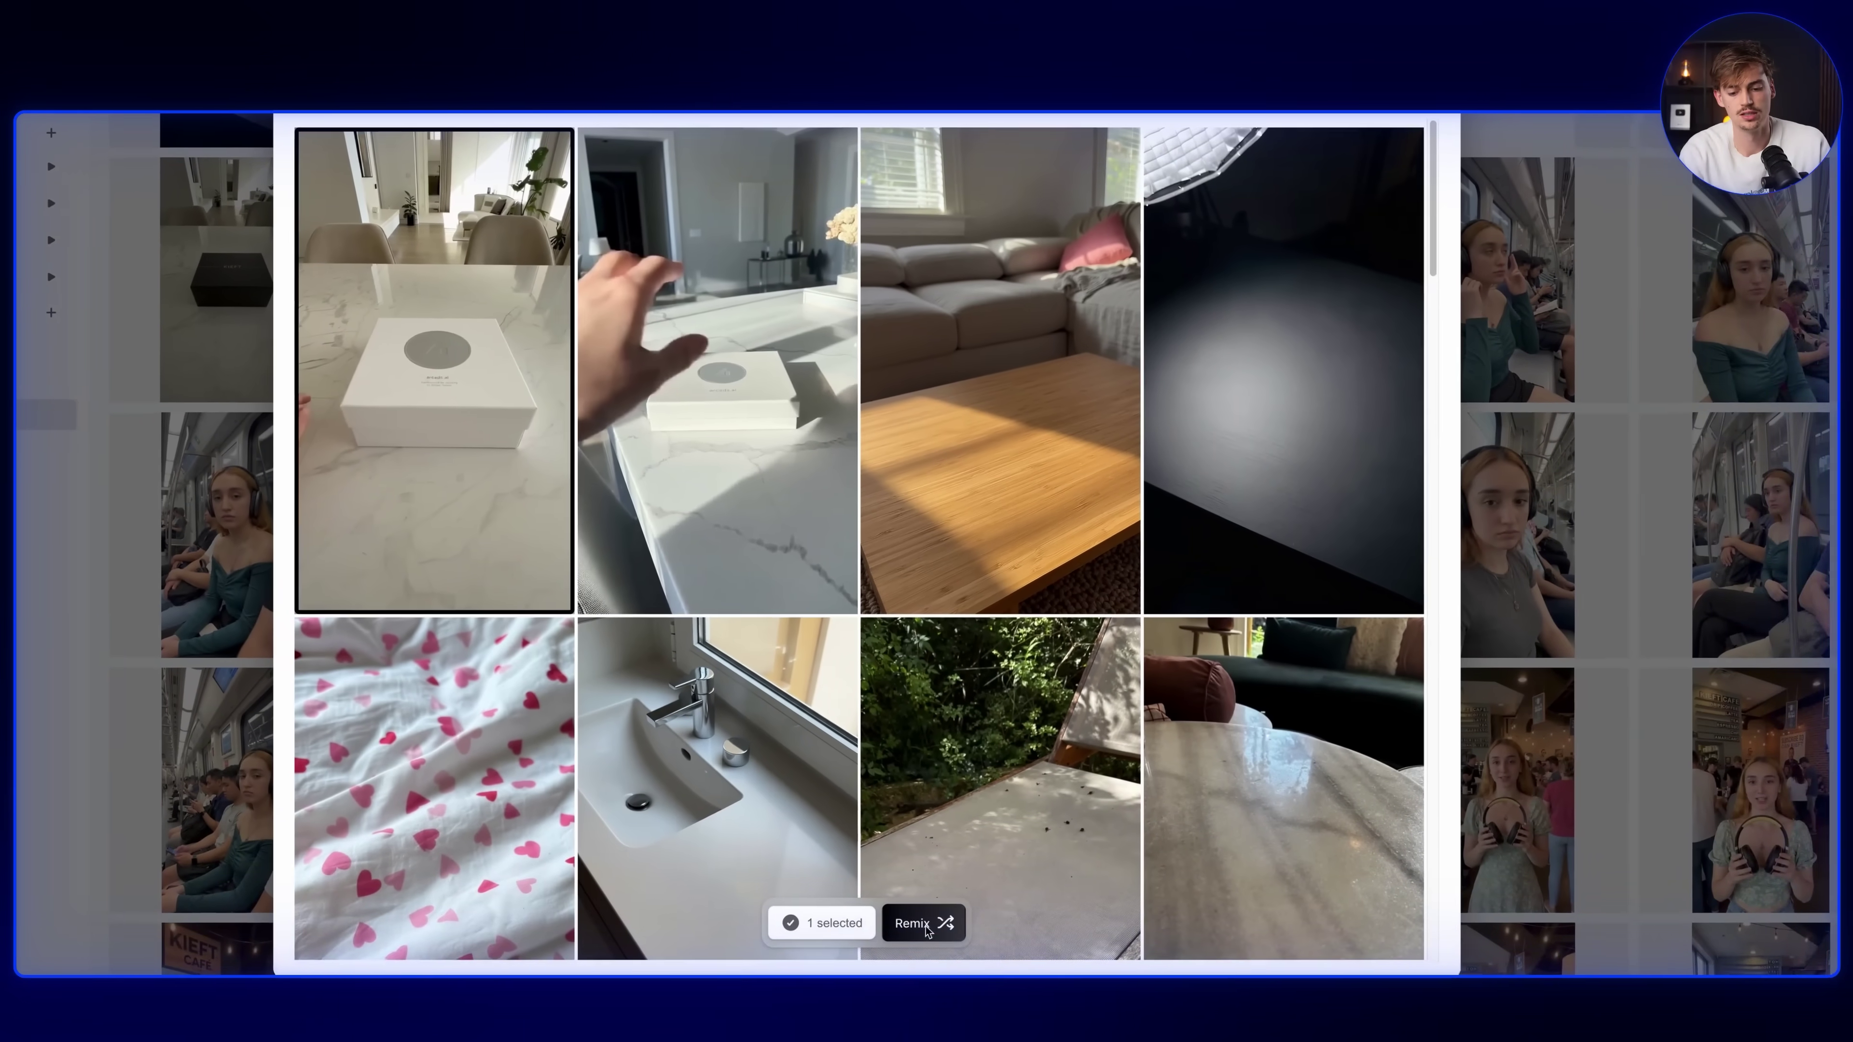
left_click(926, 921)
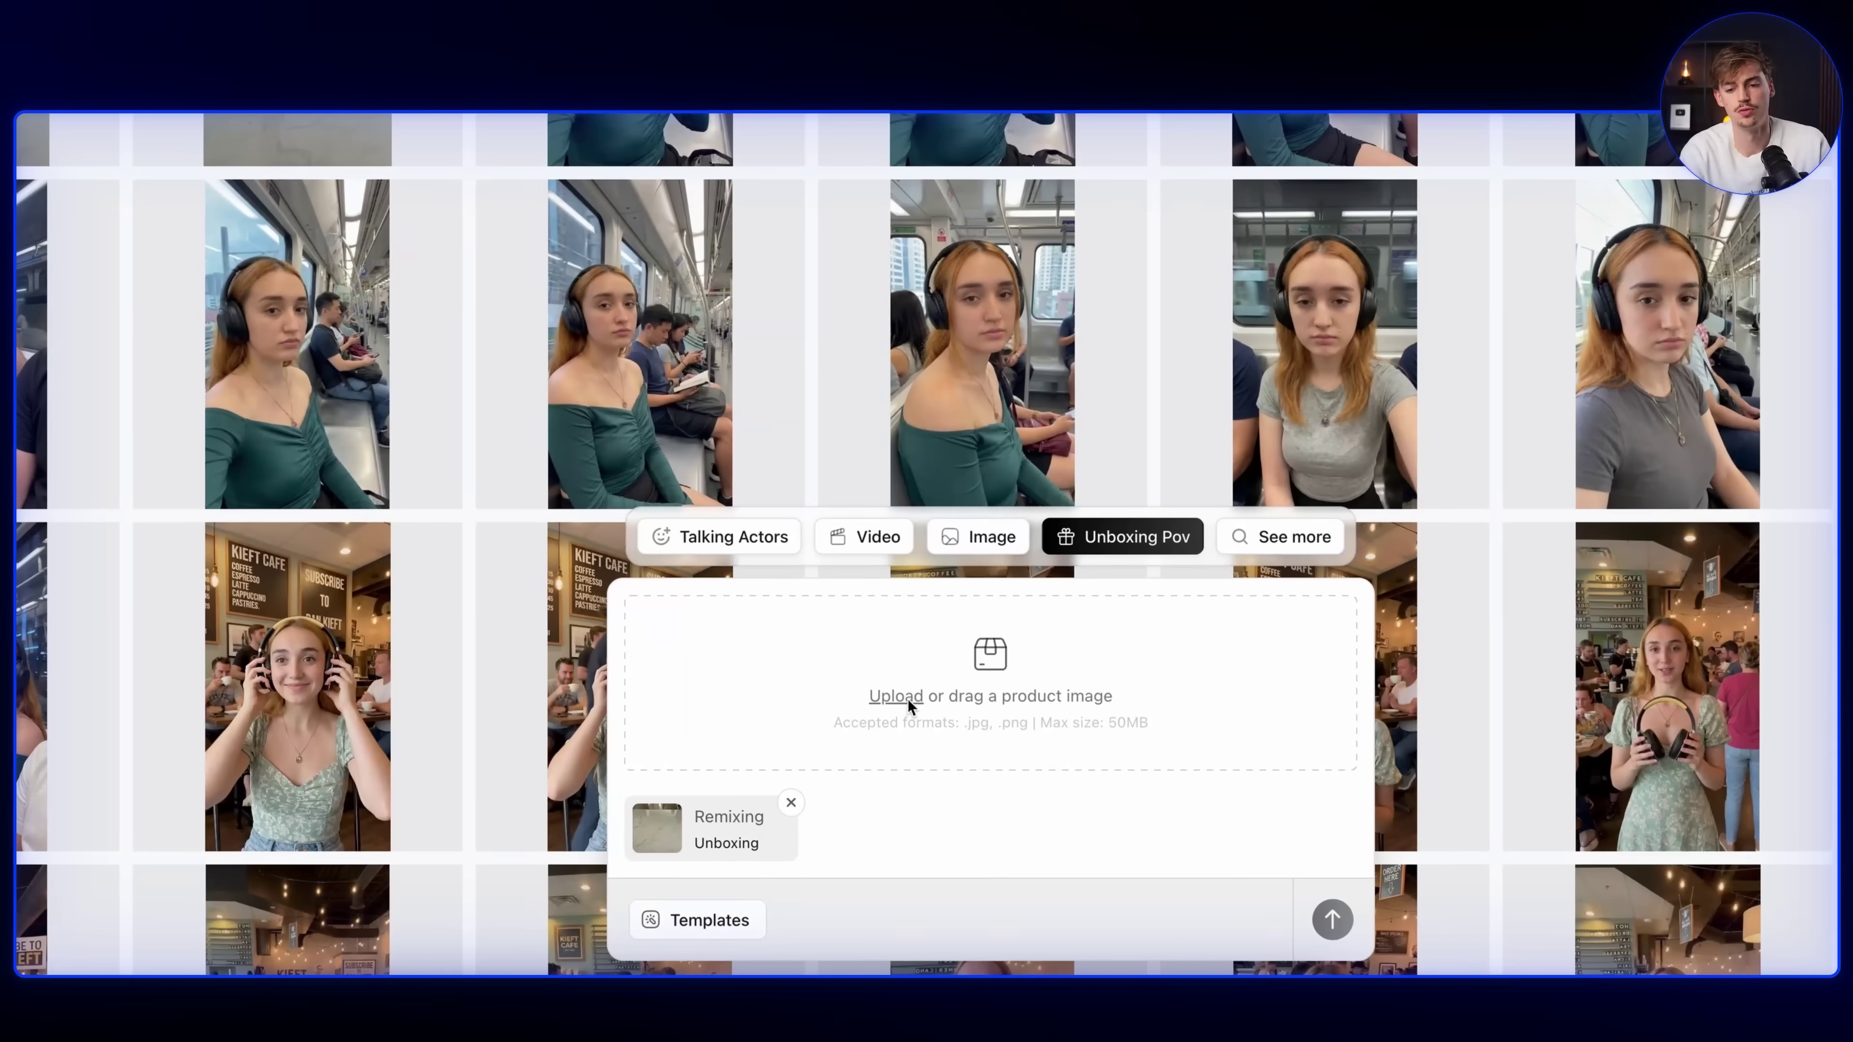
left_click(903, 702)
key("Return")
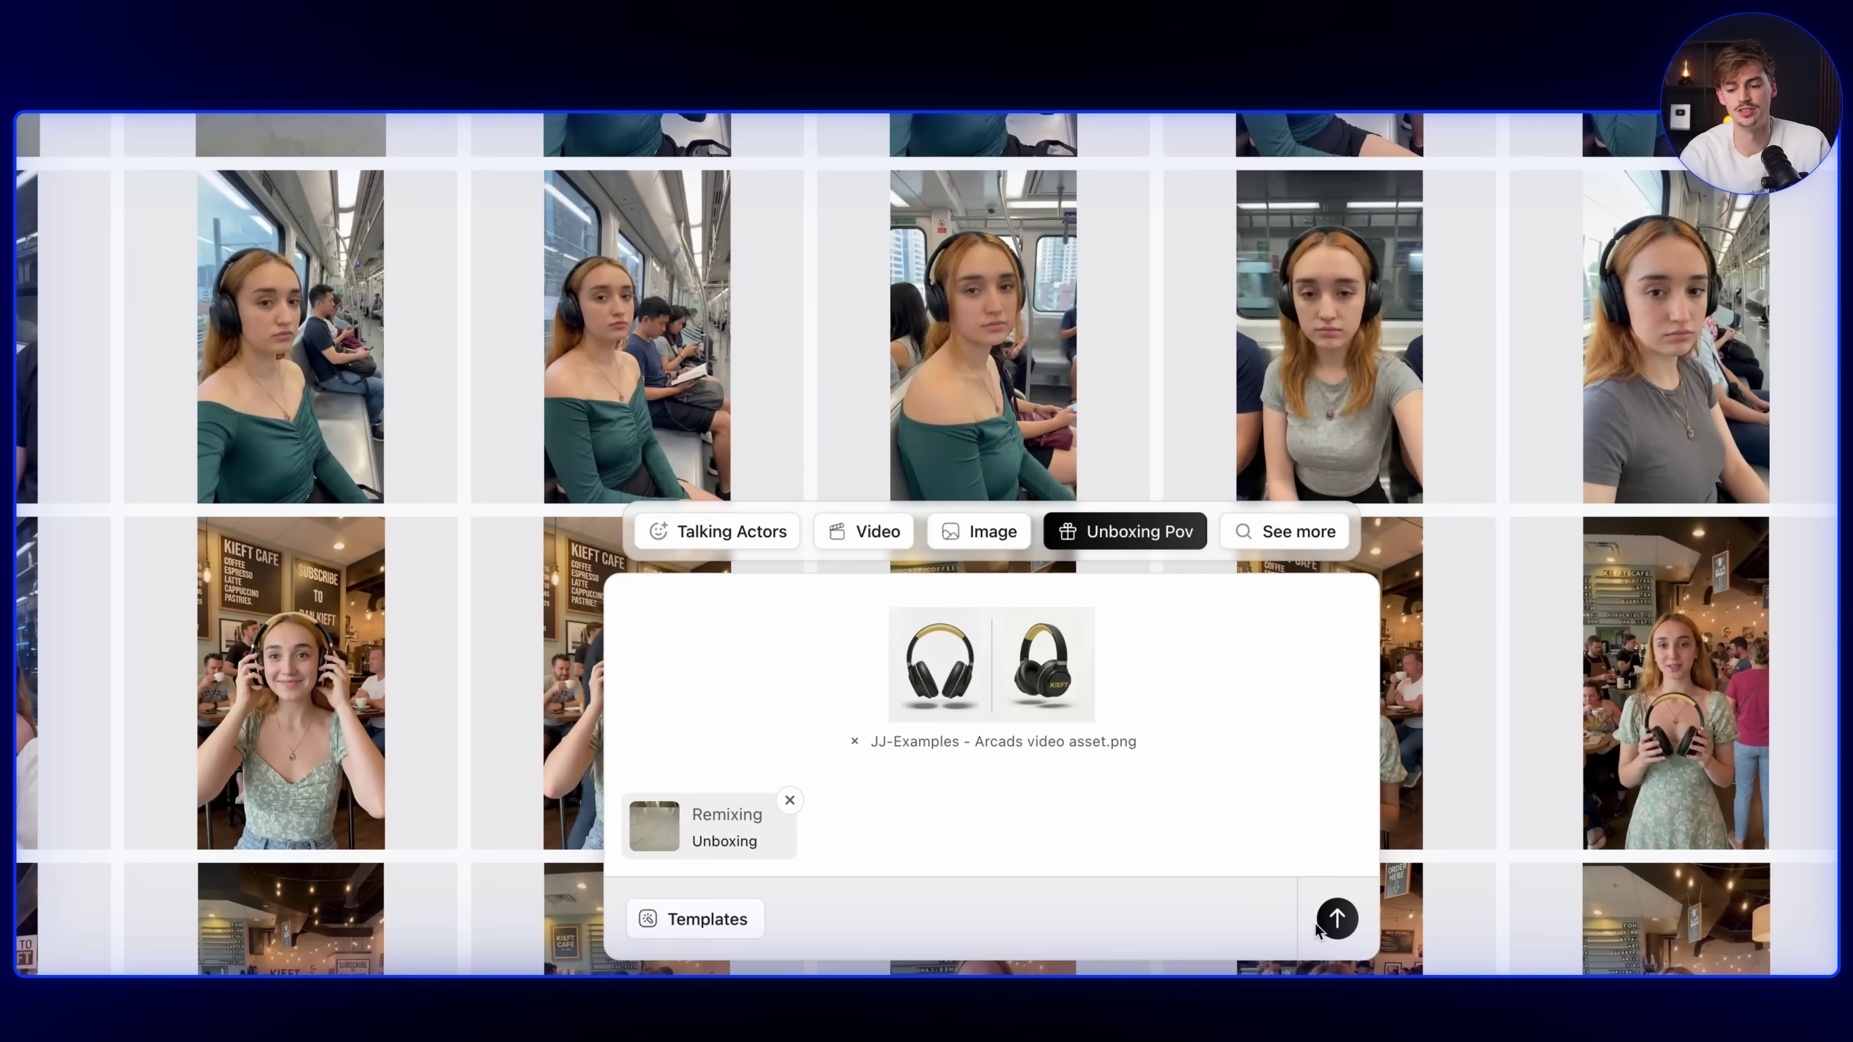
left_click(1336, 918)
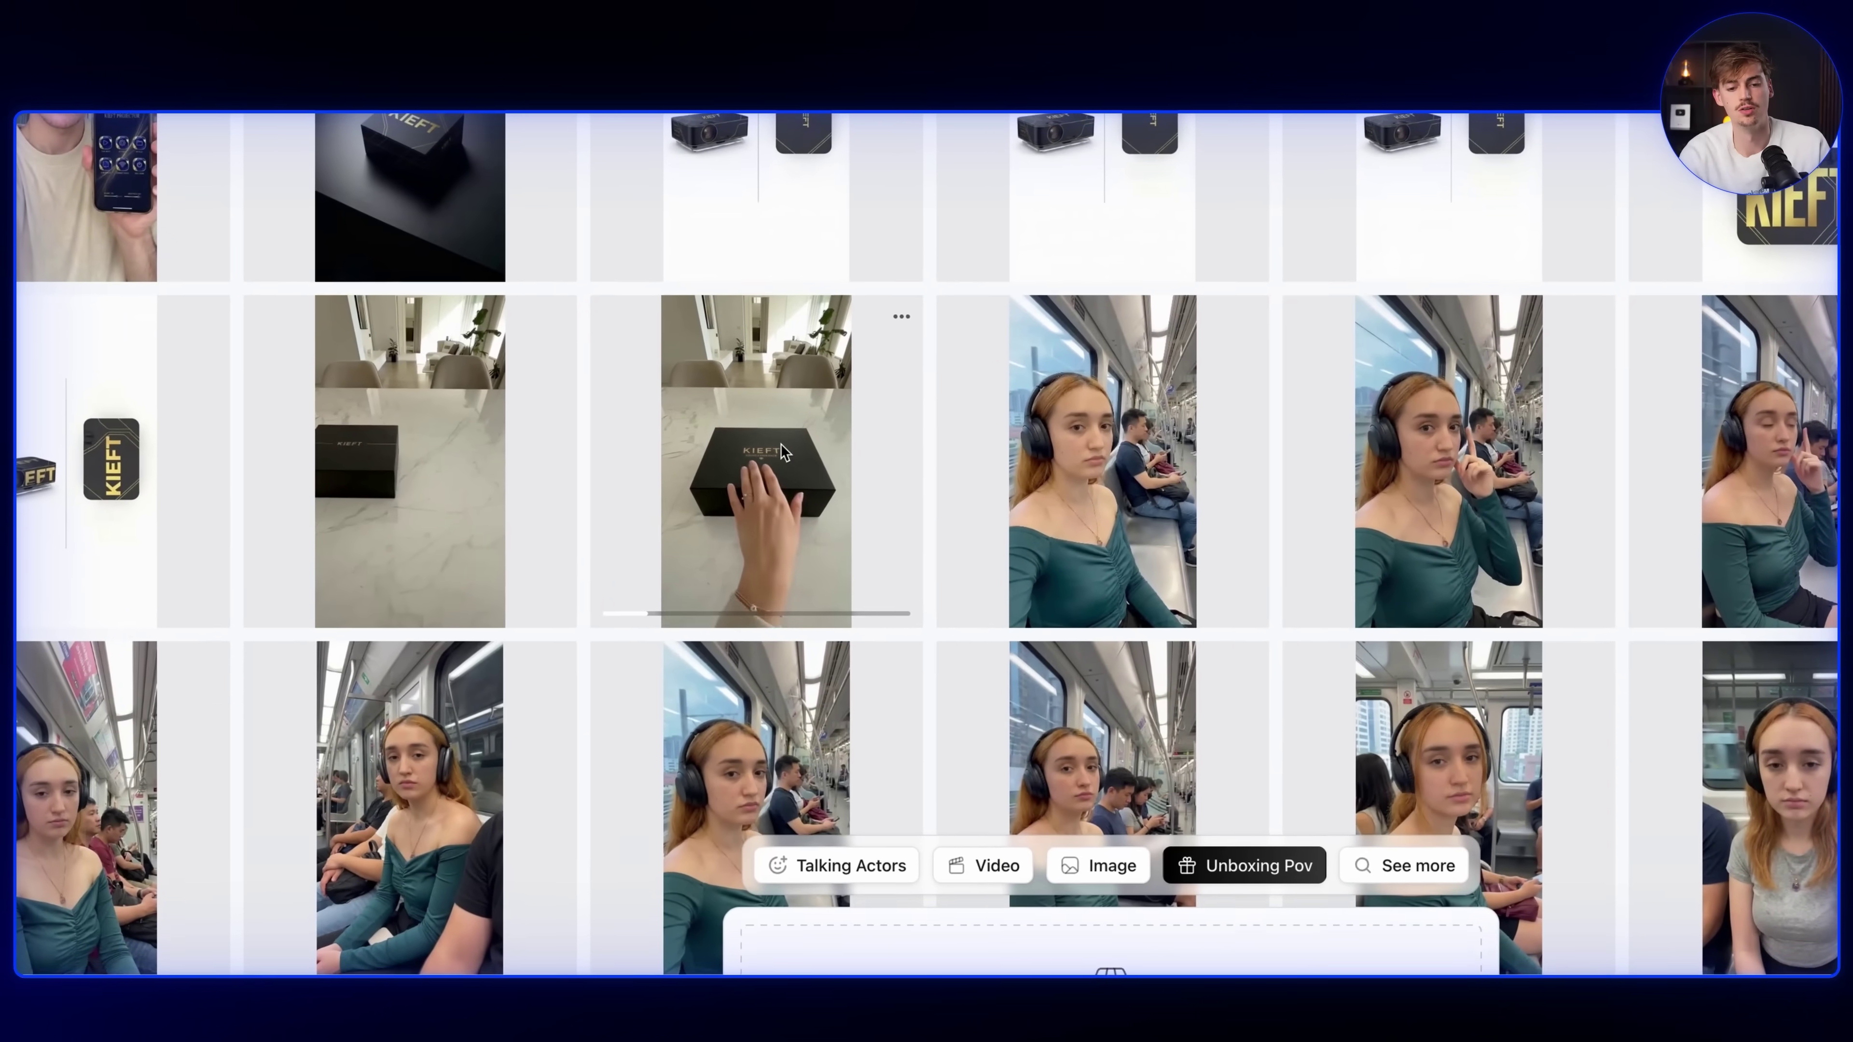
Preview the black box unboxing video and a CeraVe example image, then switch to Video generation.
left_click(719, 453)
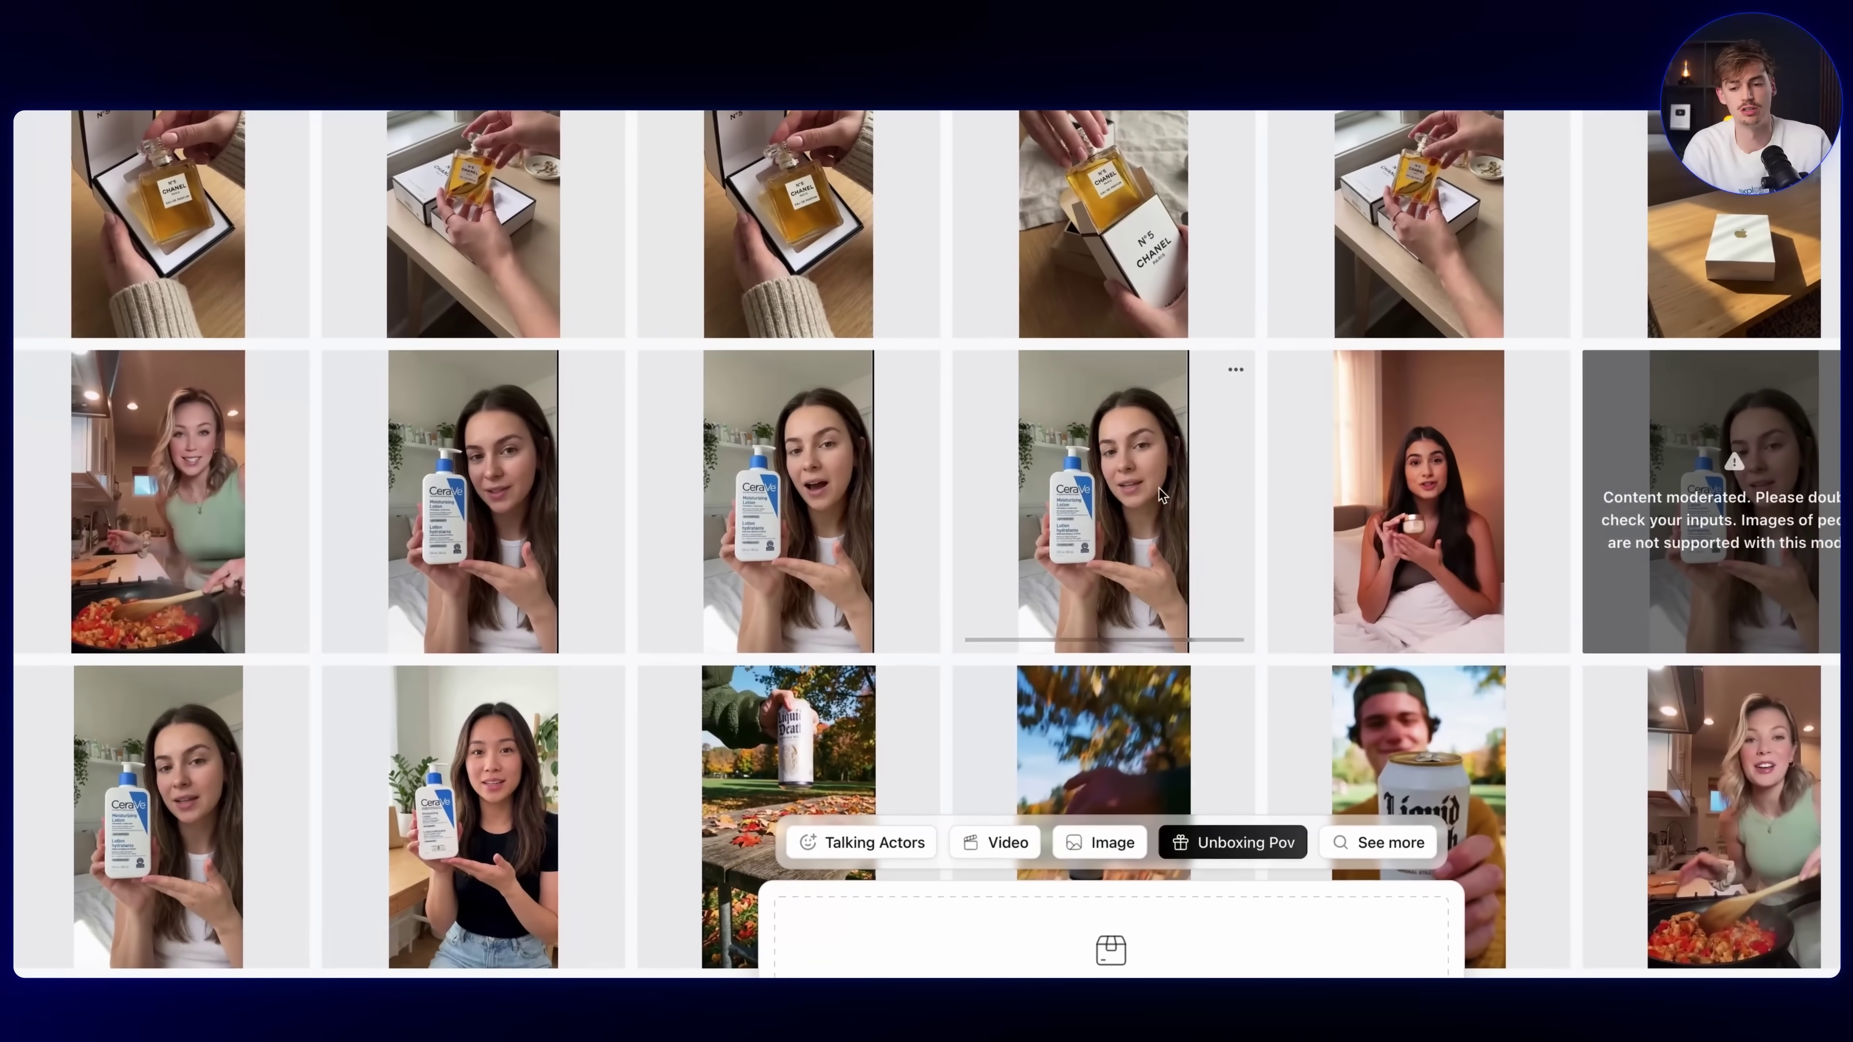
scroll(281, 509, "down", 4)
left_click(269, 504)
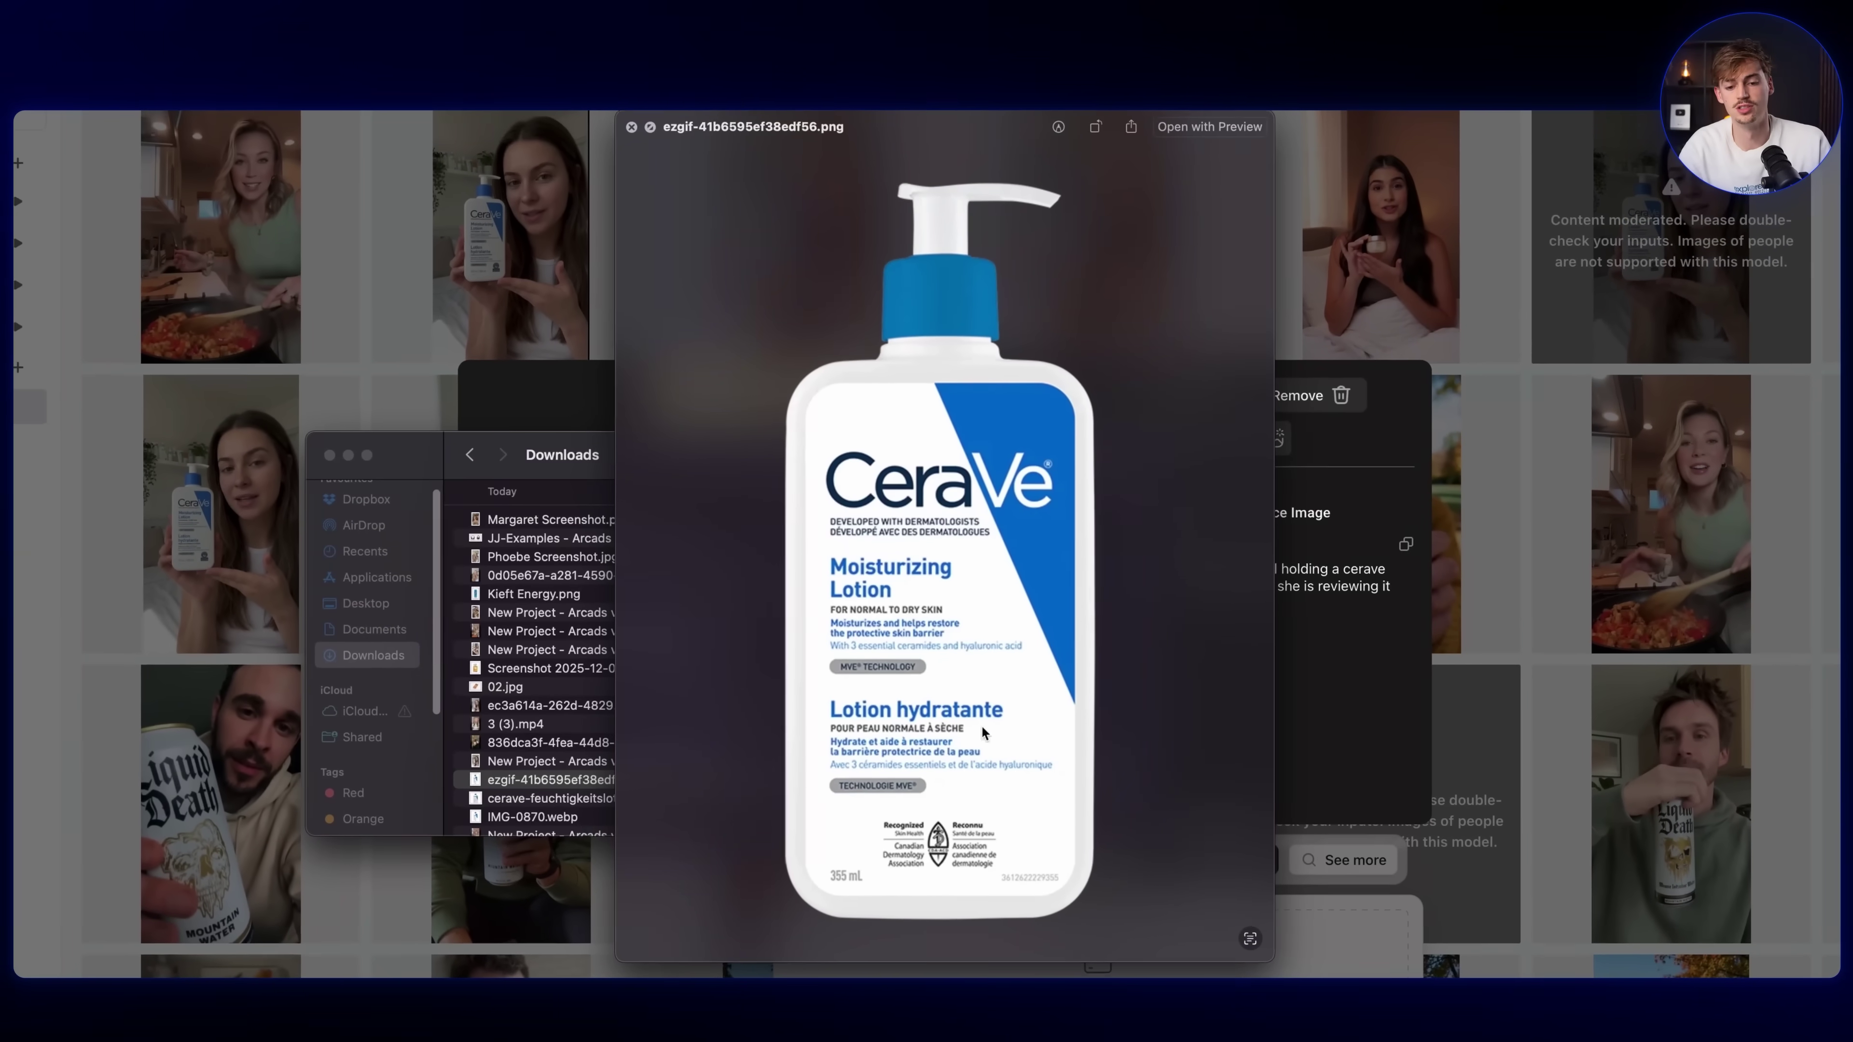
key("space")
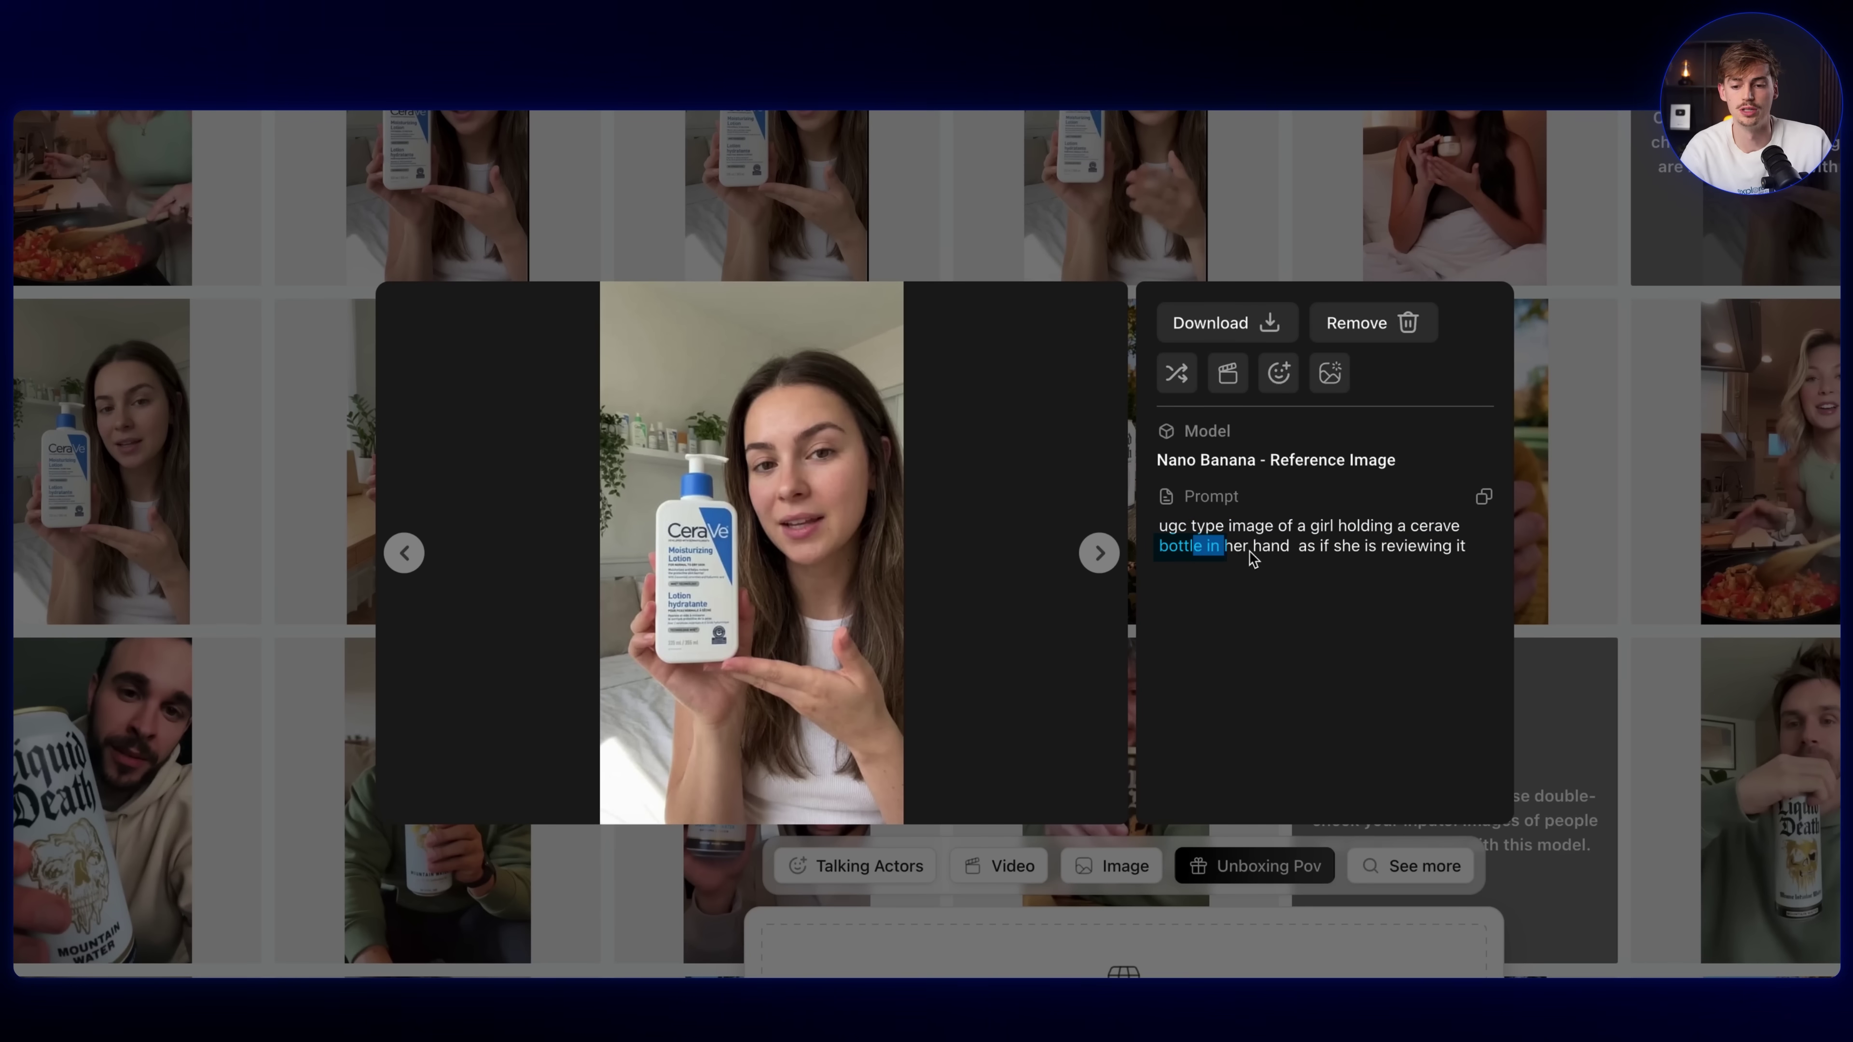
key("Escape")
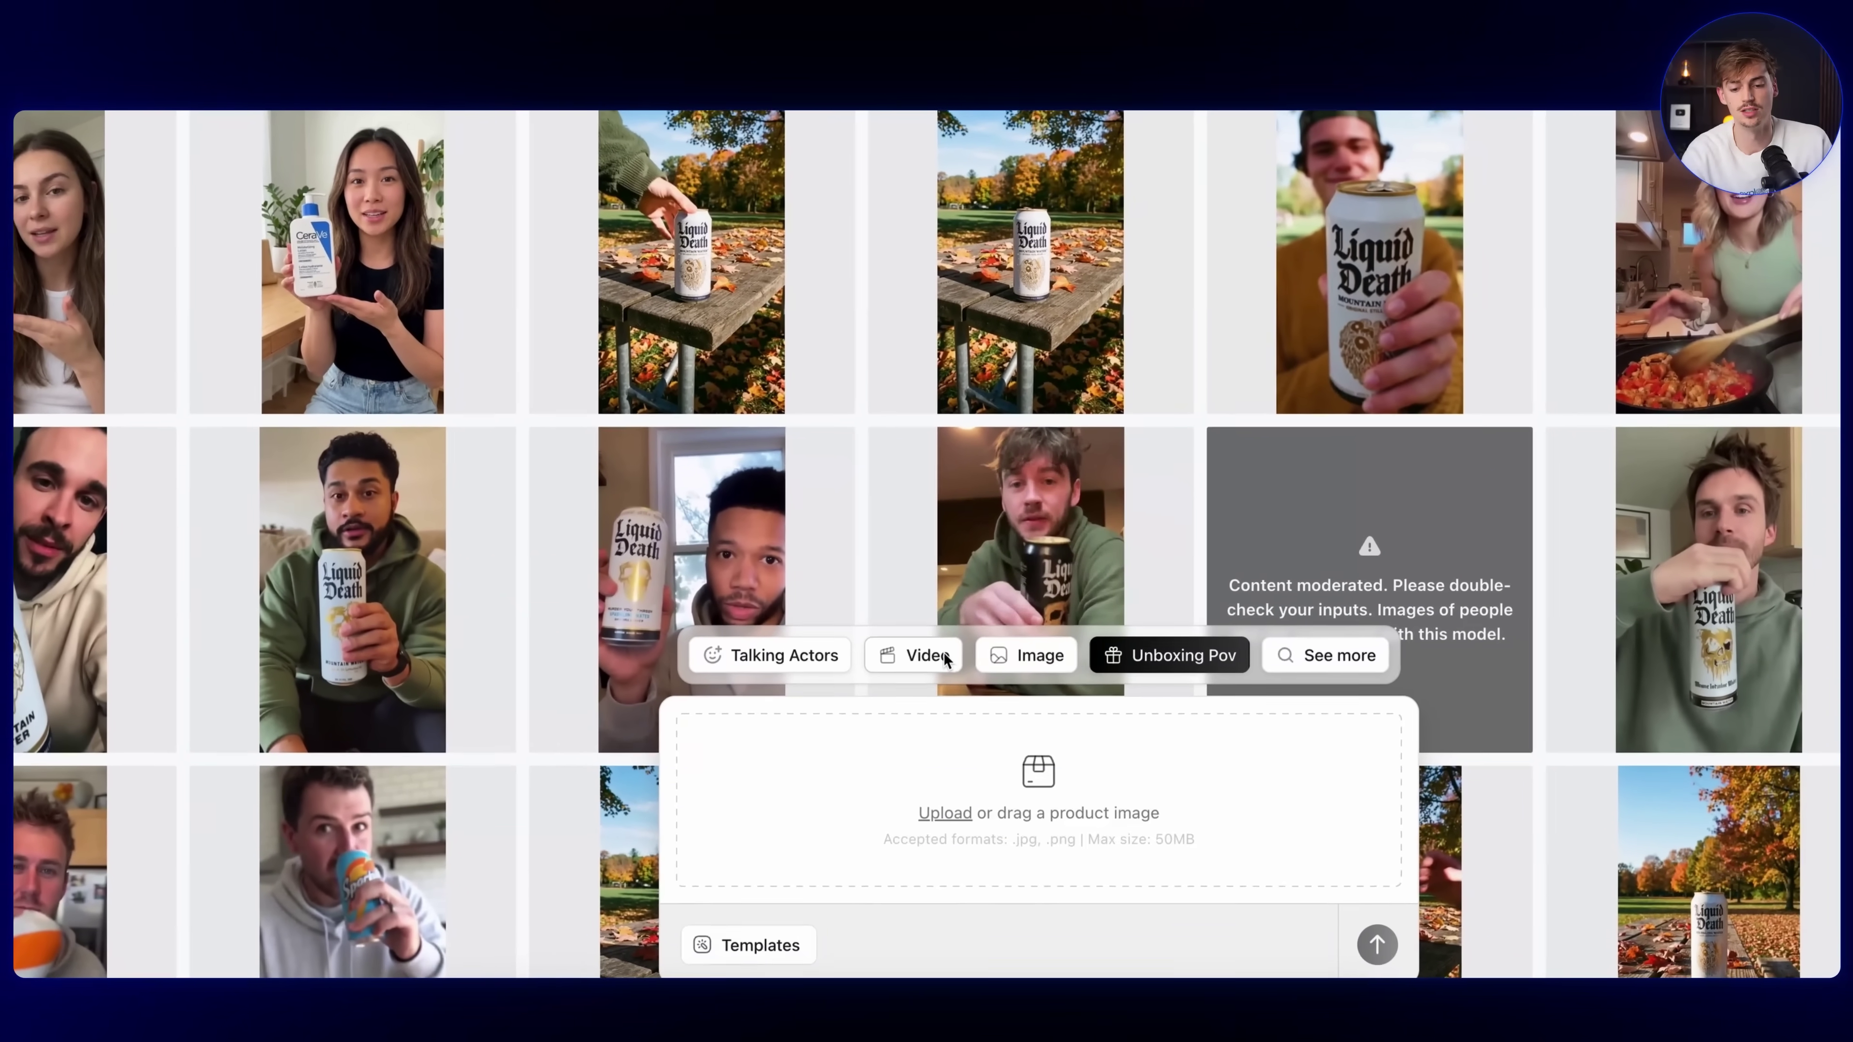
left_click(901, 654)
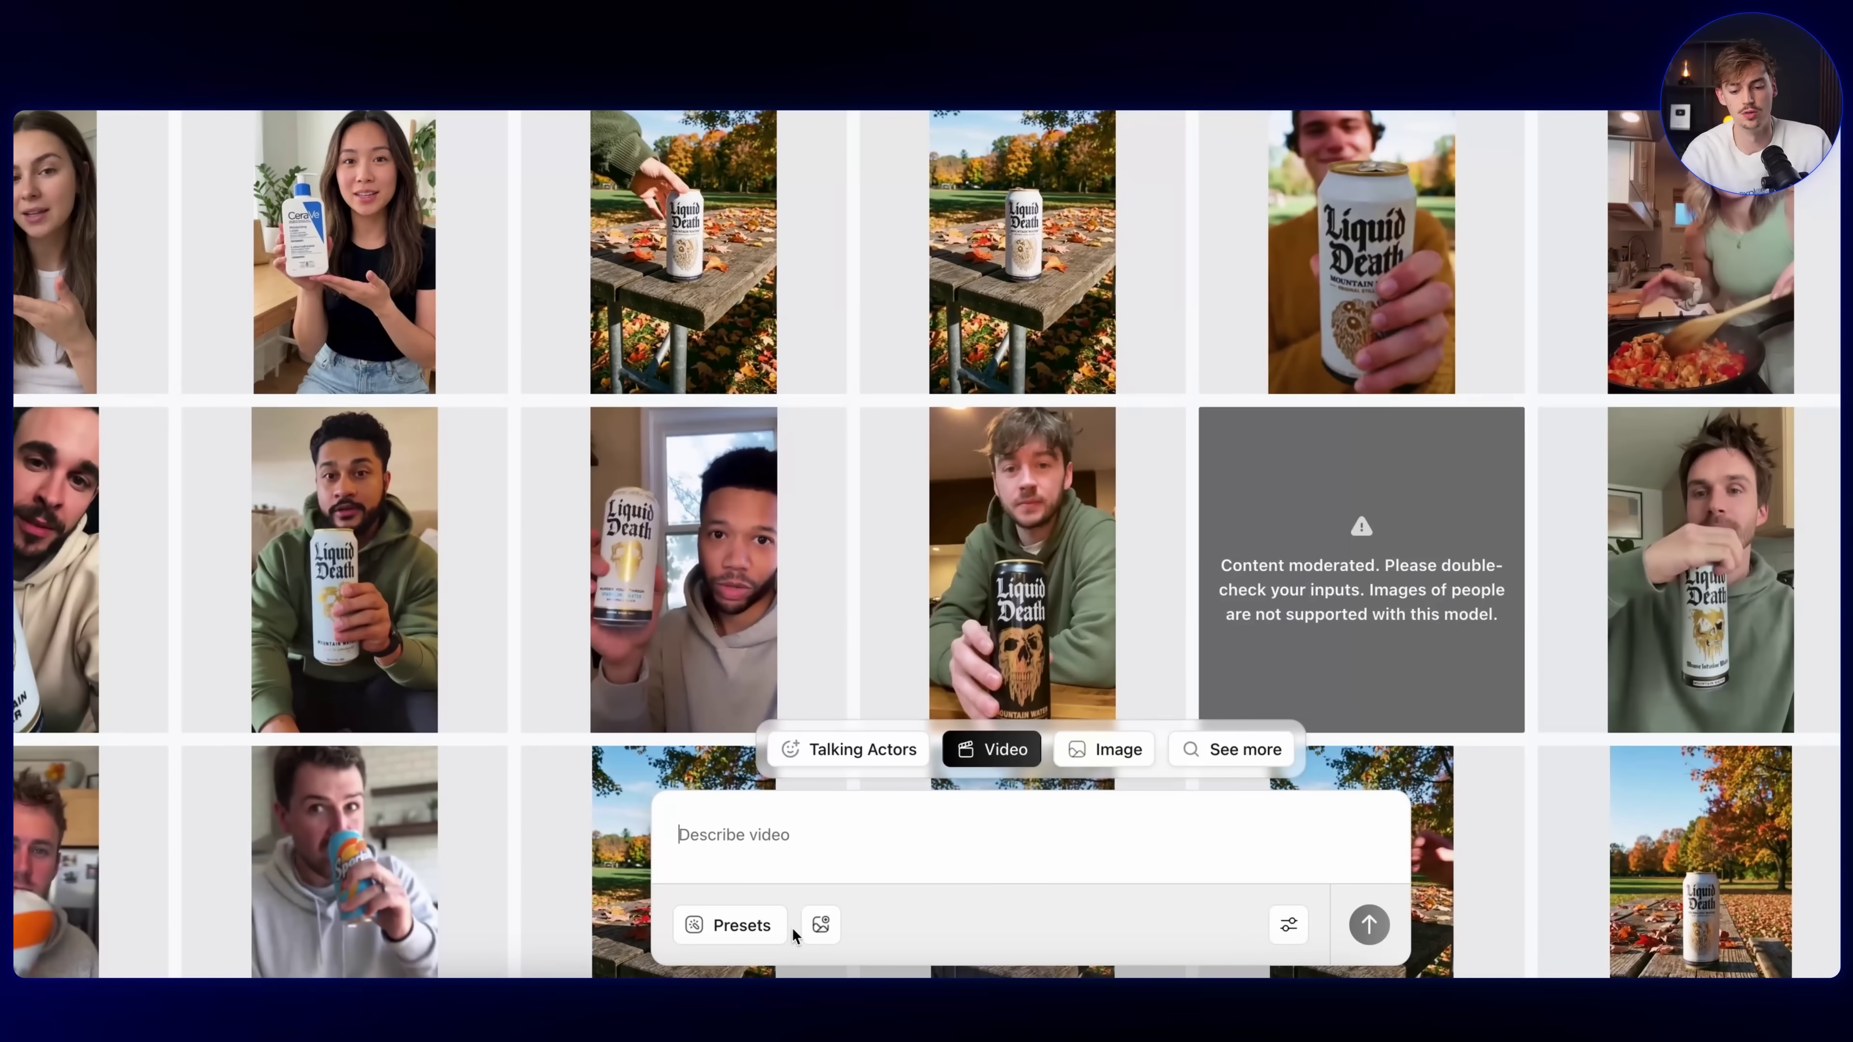
Attach a start frame image, open the video model list showing Kling 2.6, and rewind the perfume video.
left_click(821, 926)
left_click(885, 830)
left_click(1266, 470)
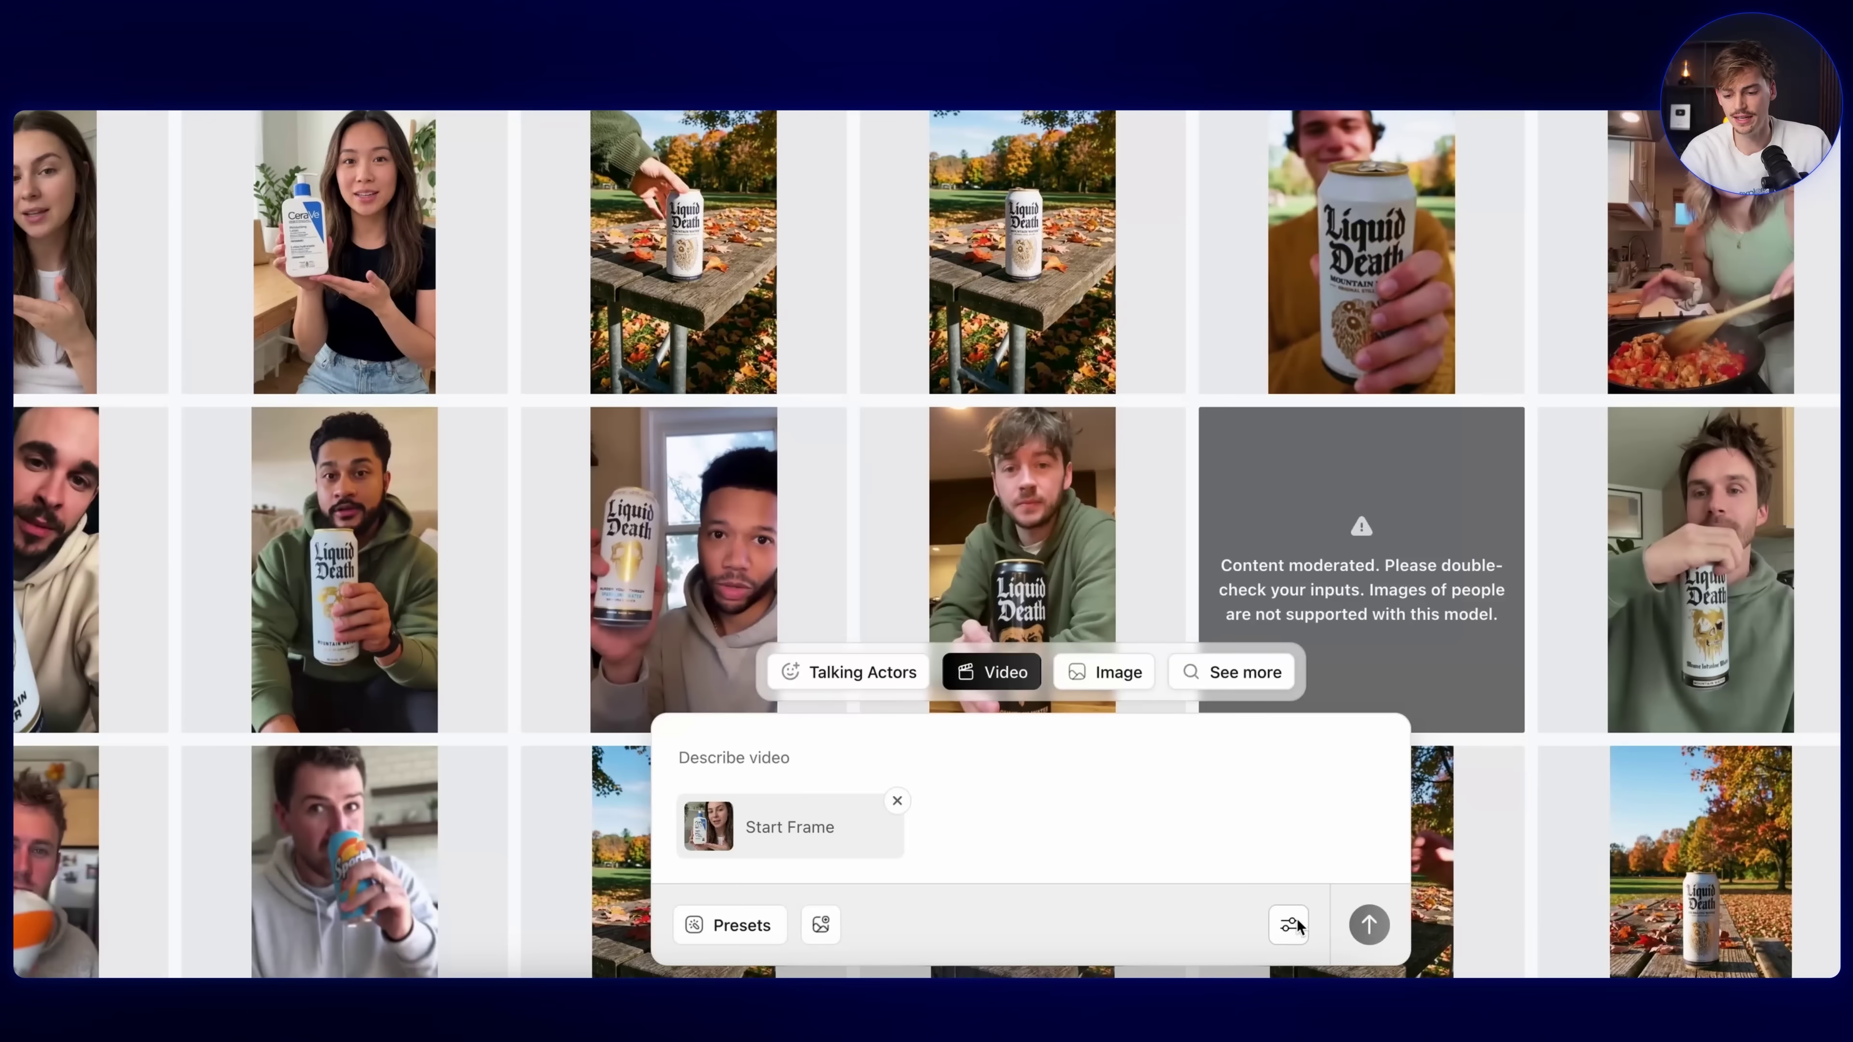
left_click(1289, 925)
left_click(1521, 719)
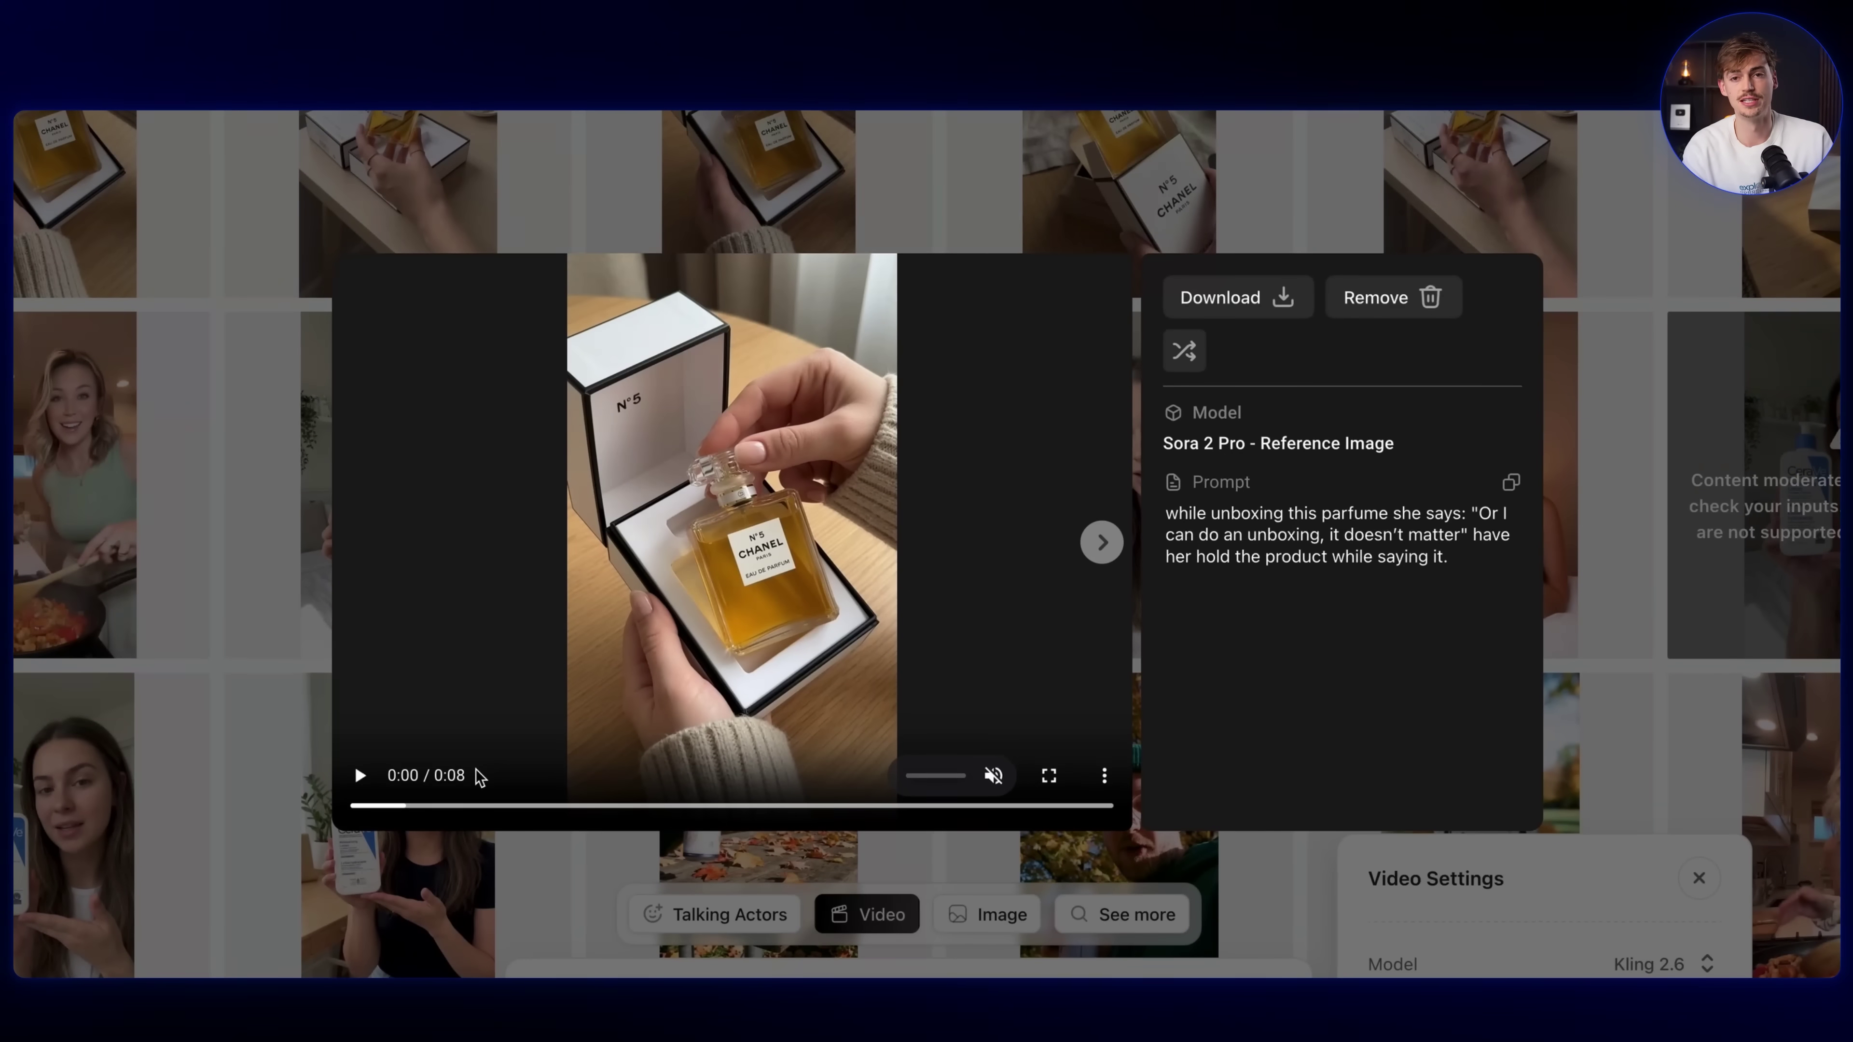
left_click(362, 805)
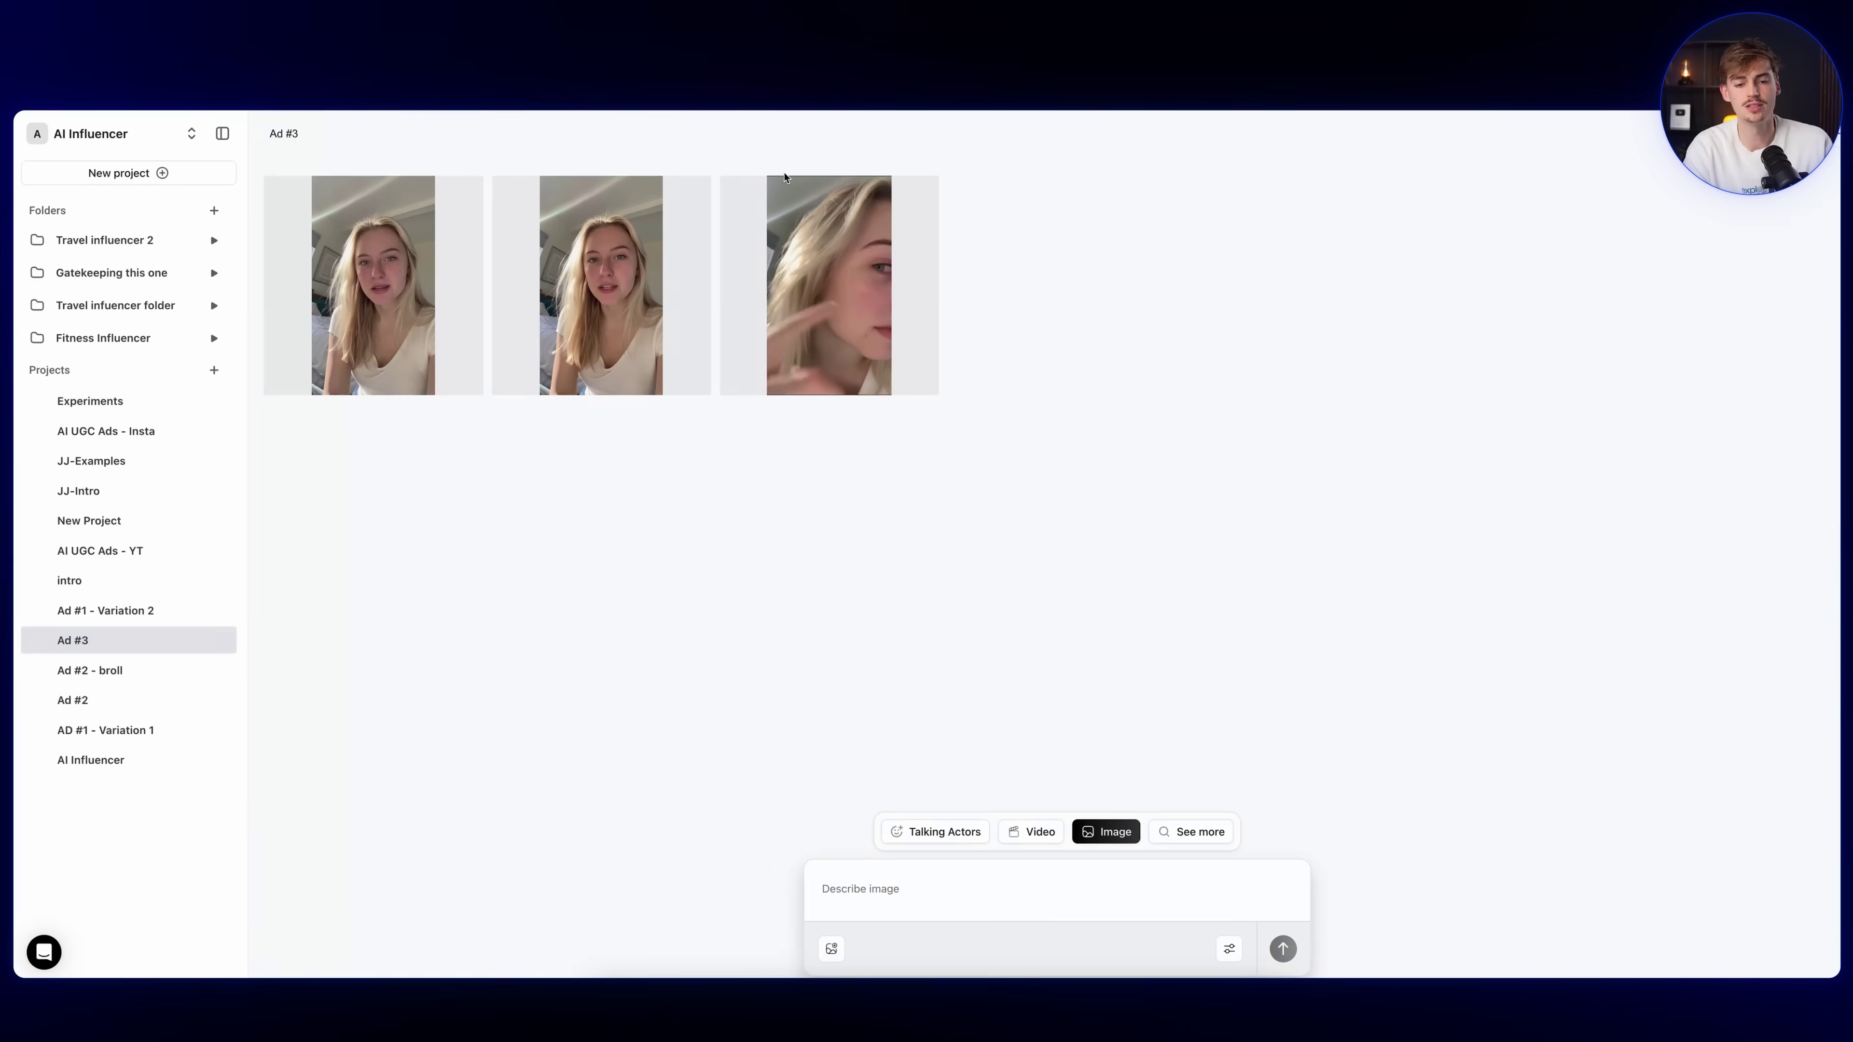
left_click(784, 178)
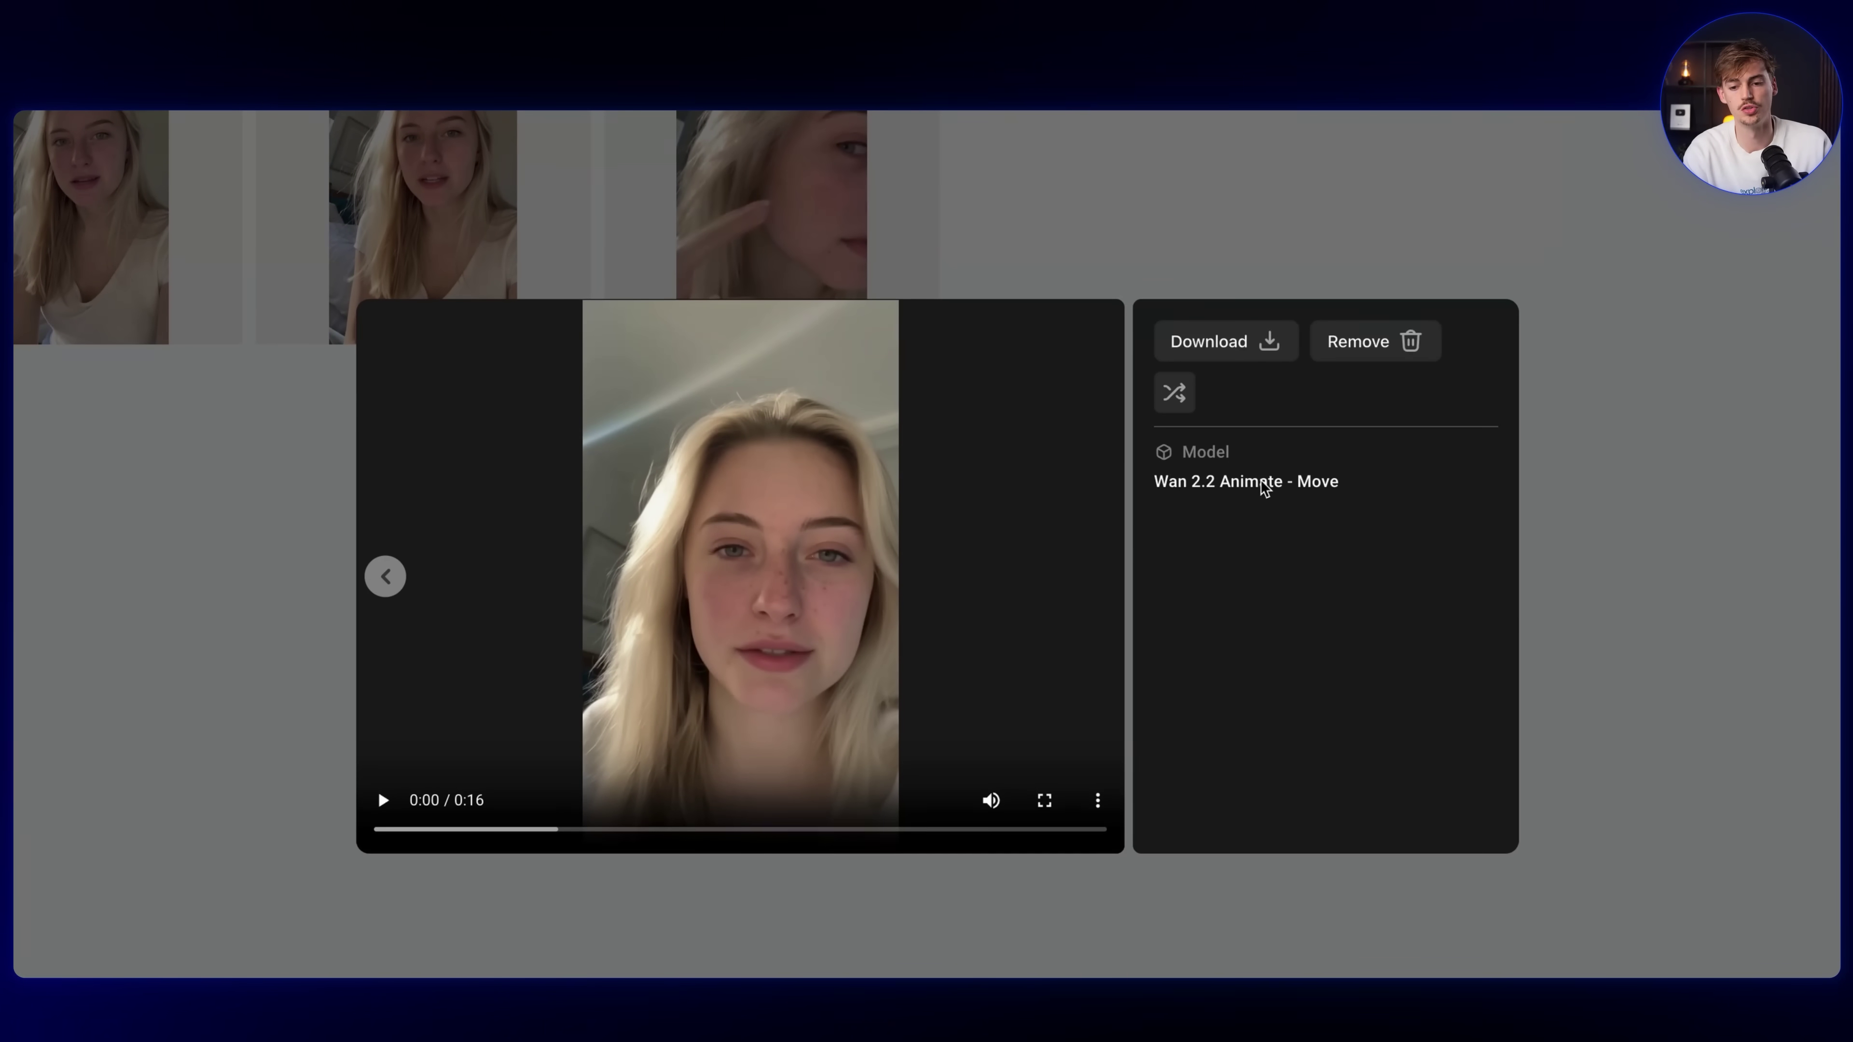
left_click(699, 547)
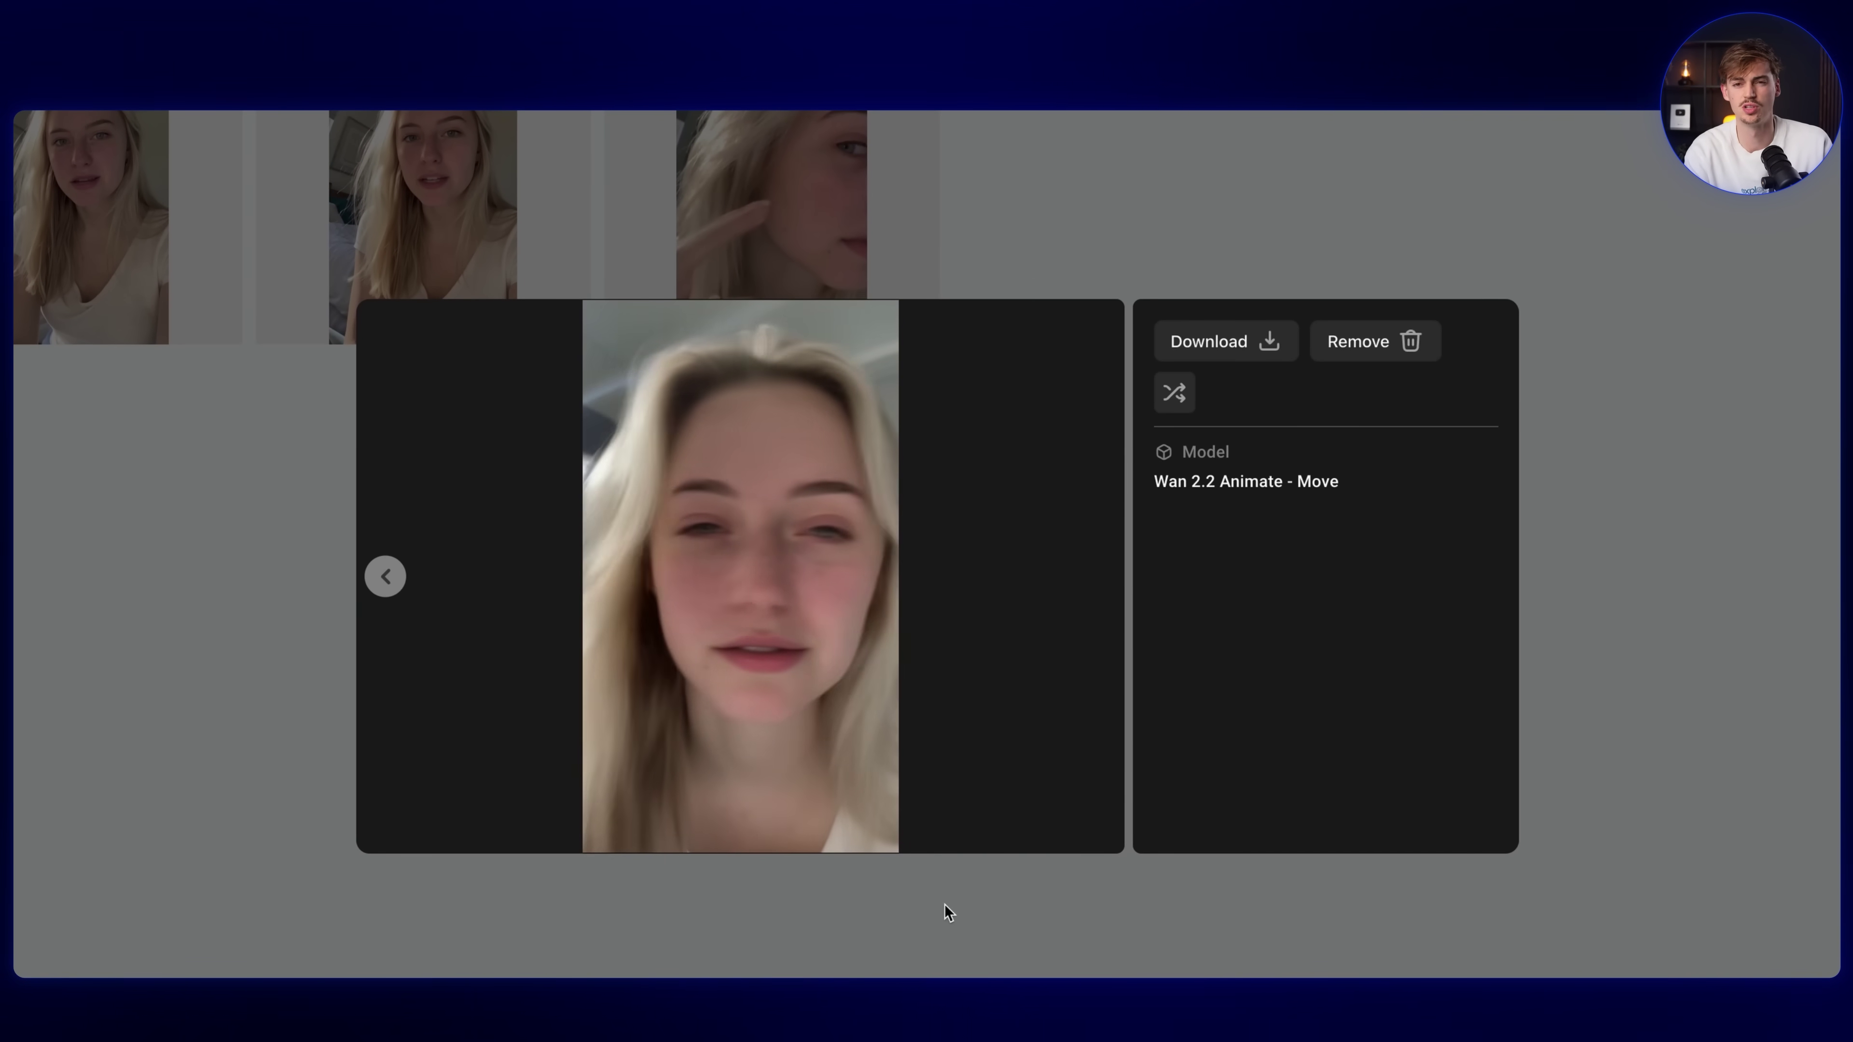
left_click(1024, 900)
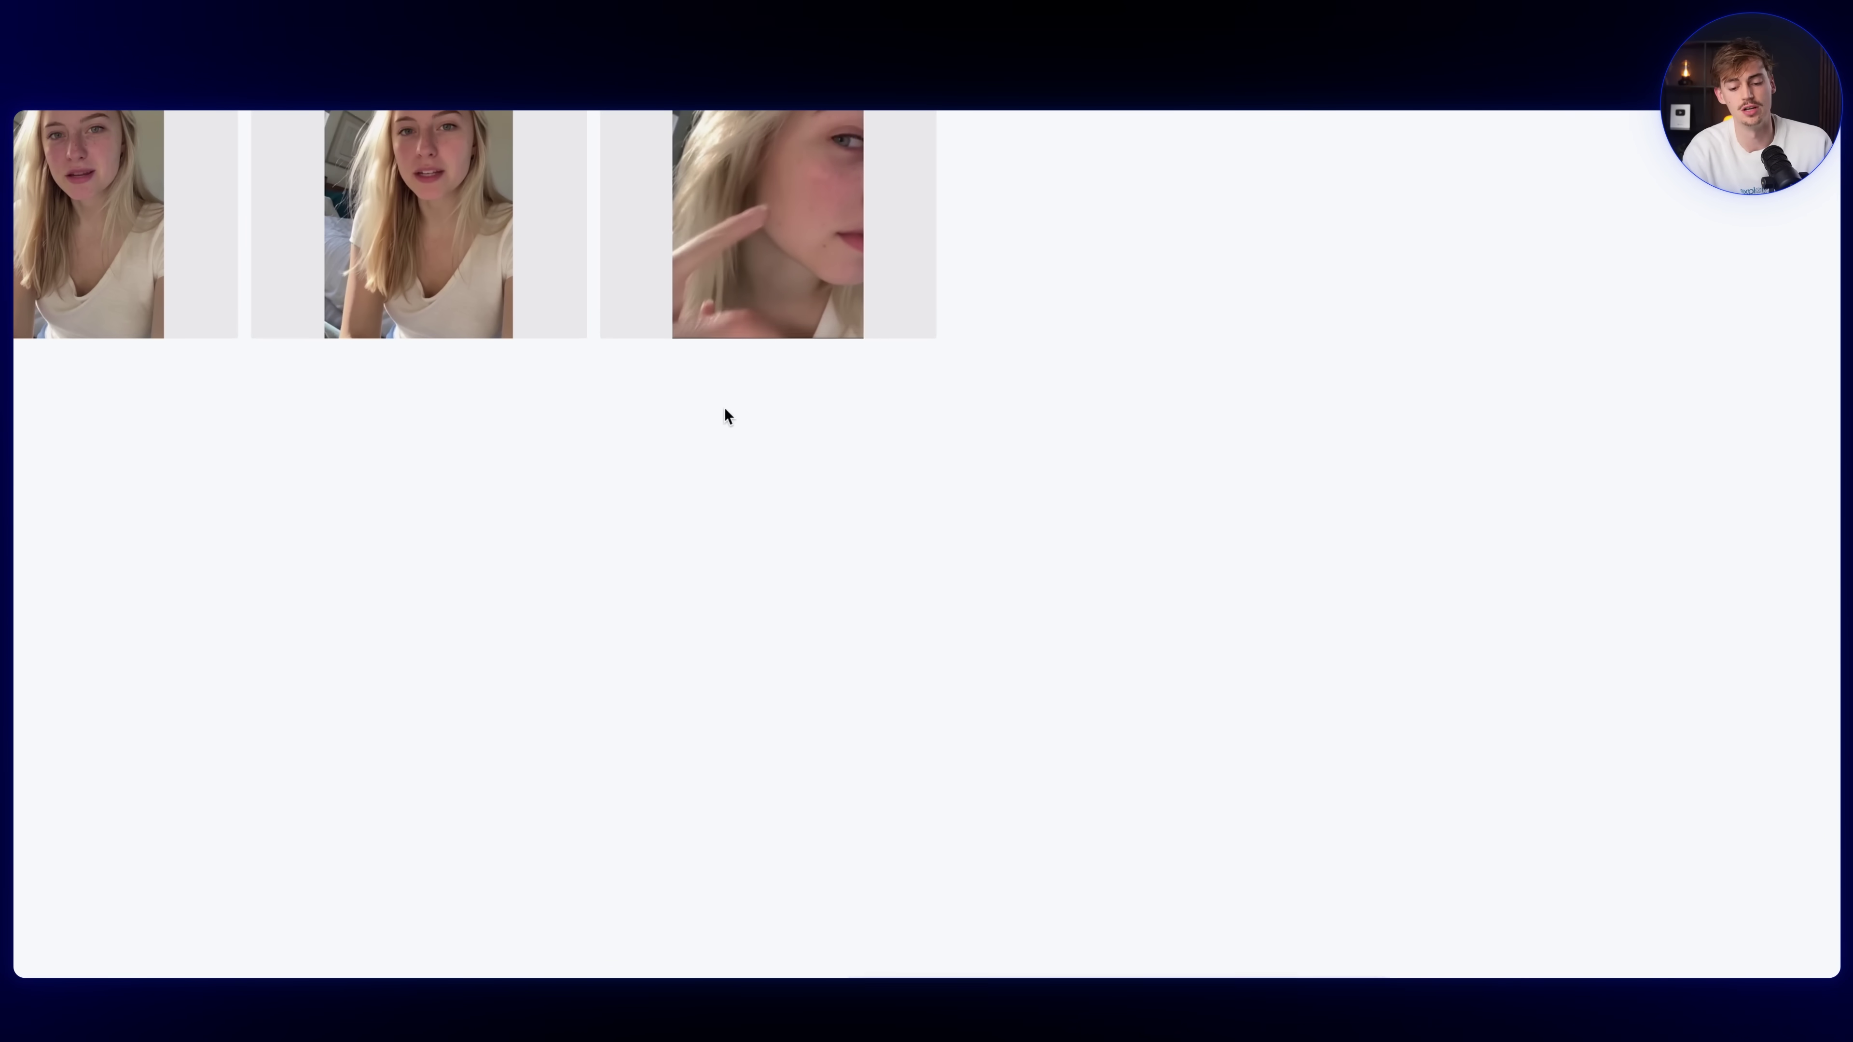
scroll(723, 414, "down", 5)
left_click(1147, 727)
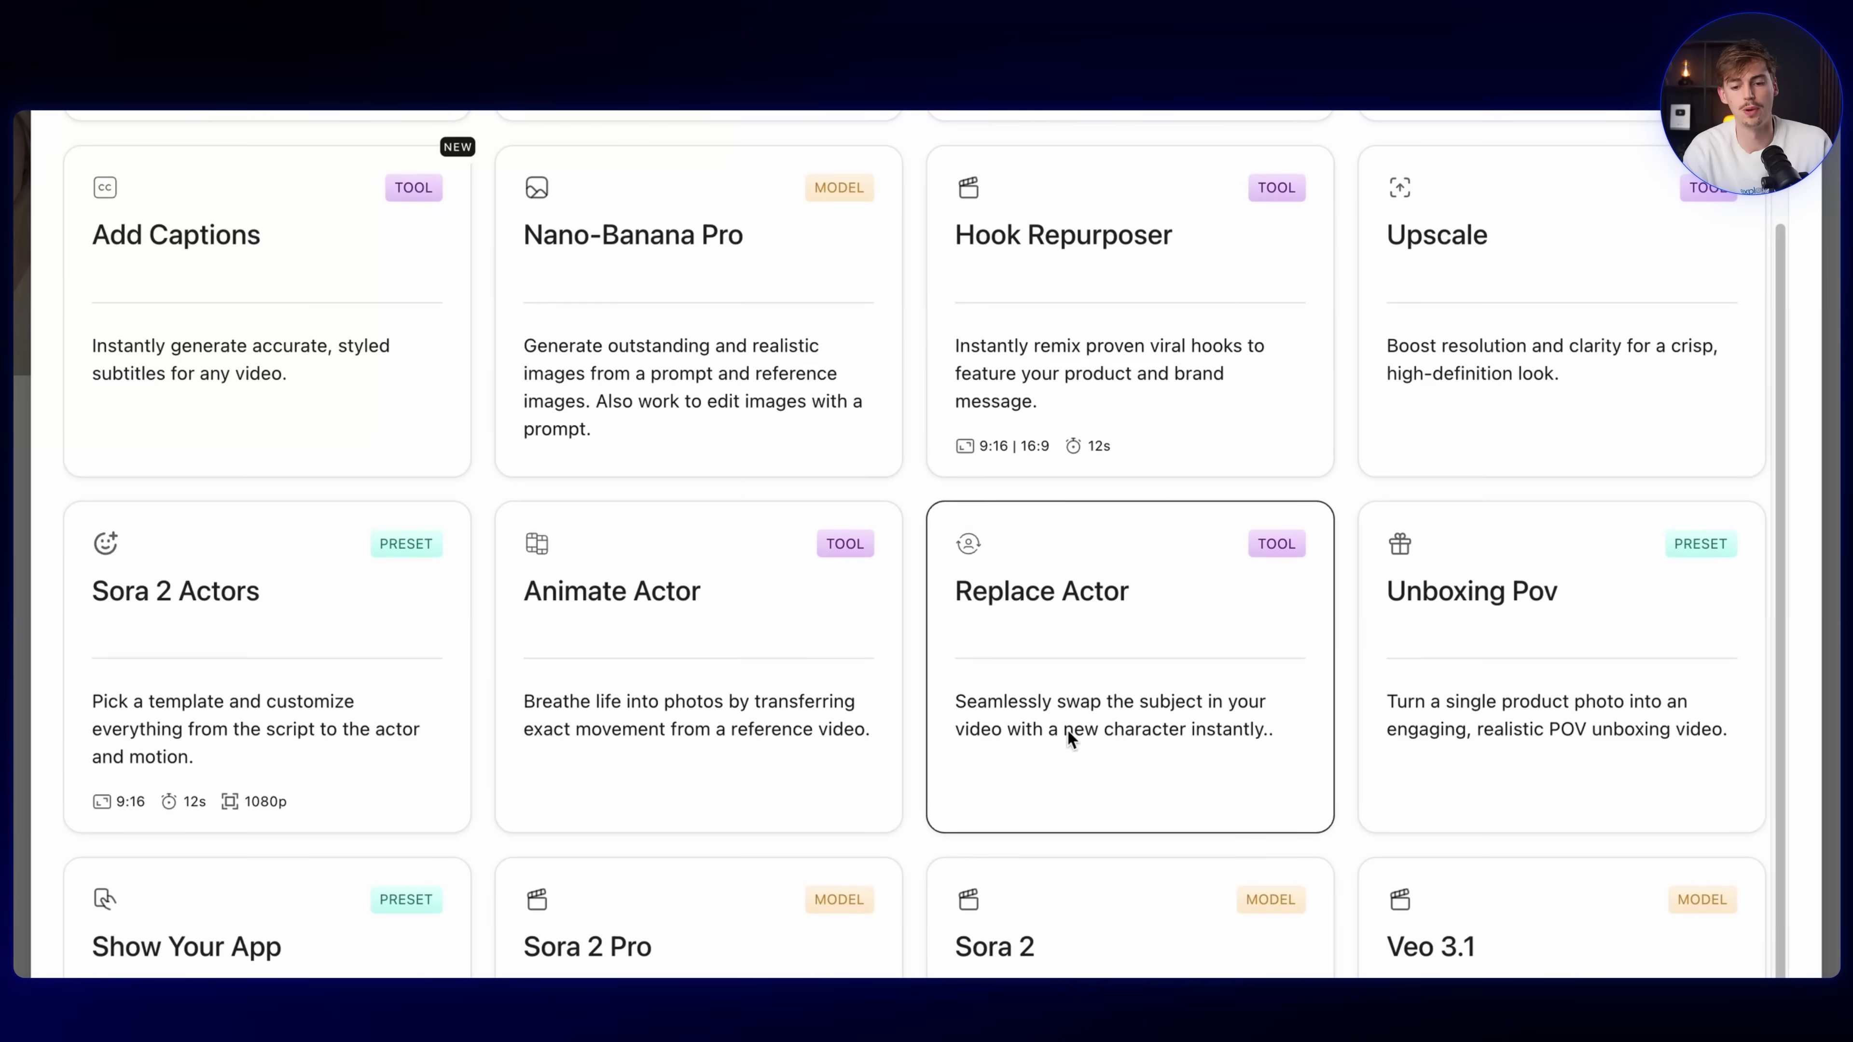
Pick the Replace Actor card from the expanded tools list.
left_click(1121, 656)
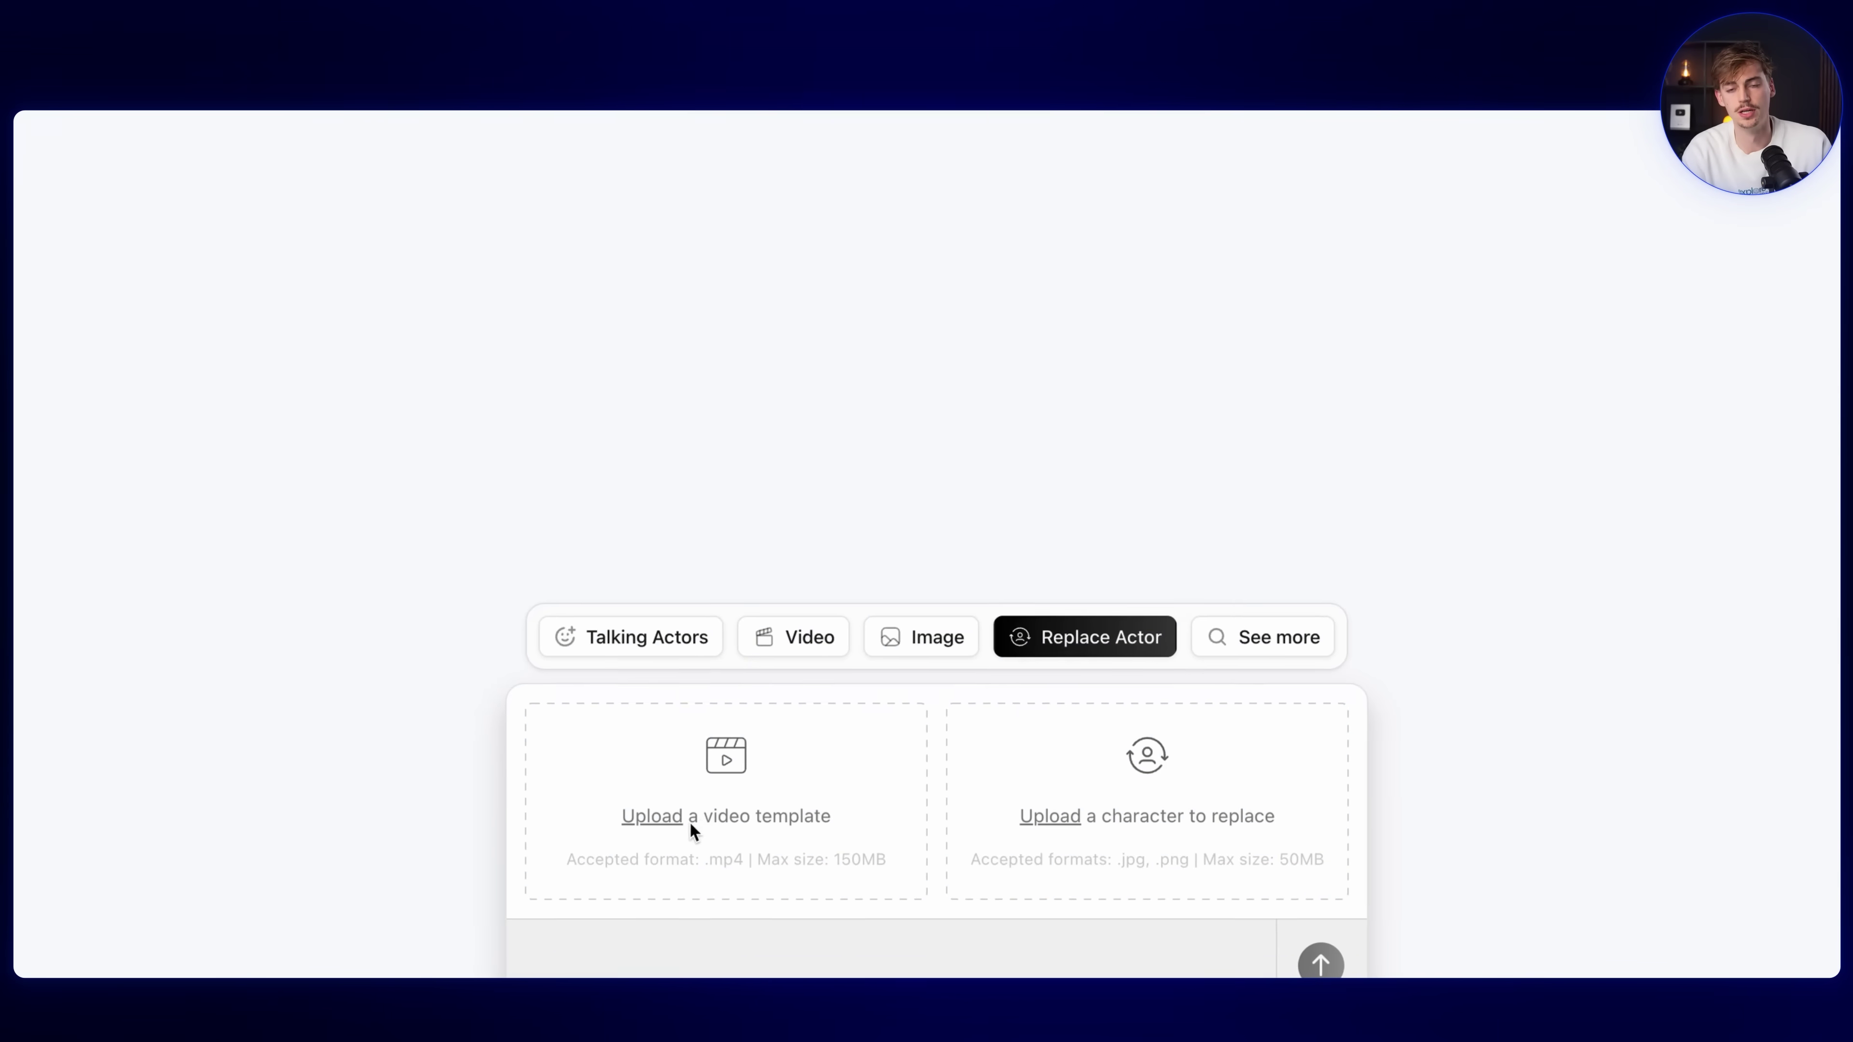